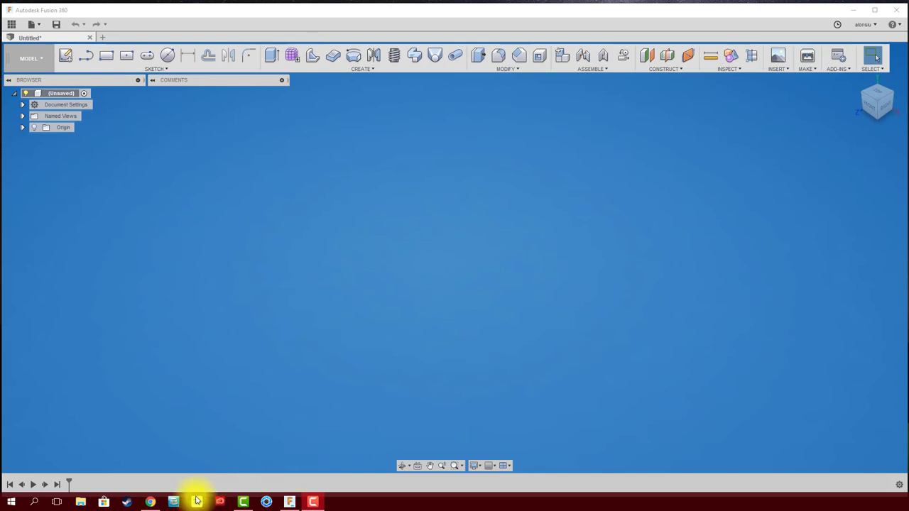
# Step: Look at a steering-wheel exploded-animation example in the web image results, then hide the browser
pyautogui.click(150, 502)
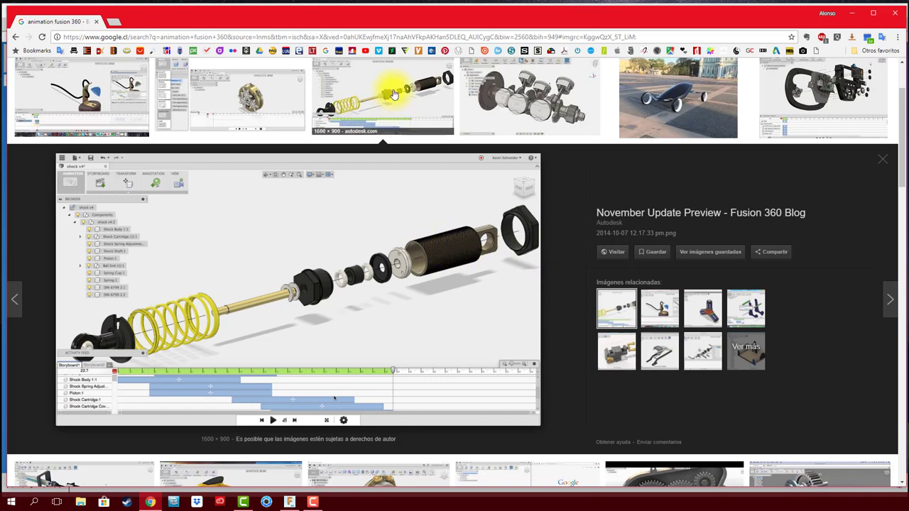
pyautogui.click(826, 96)
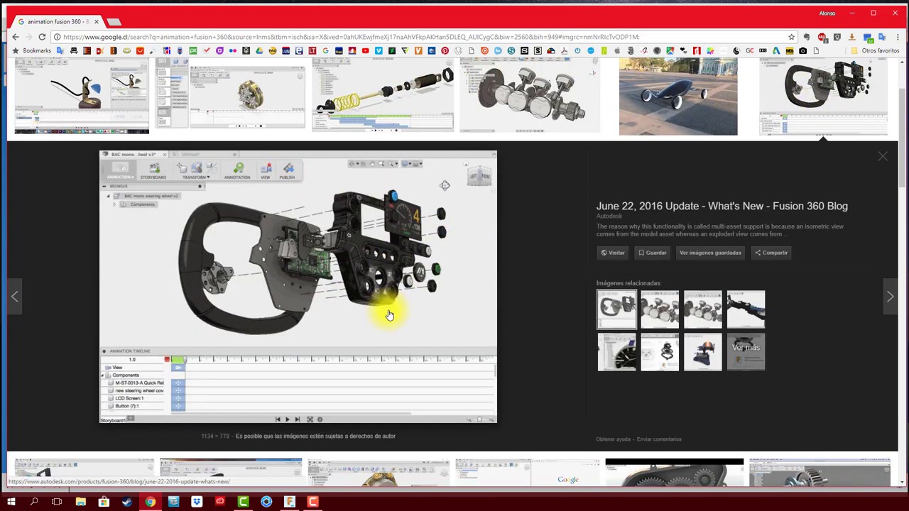
pyautogui.scroll(-3, 369, 298)
pyautogui.scroll(2, 416, 258)
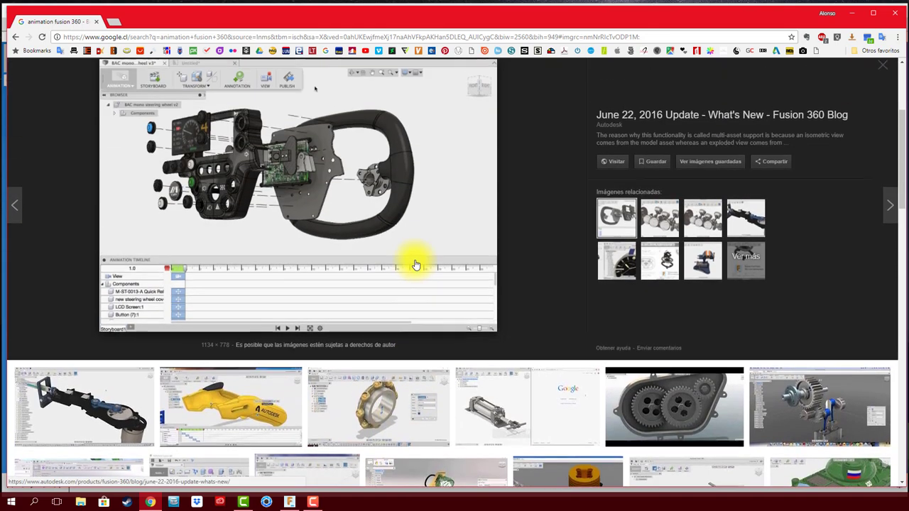
pyautogui.scroll(1, 384, 248)
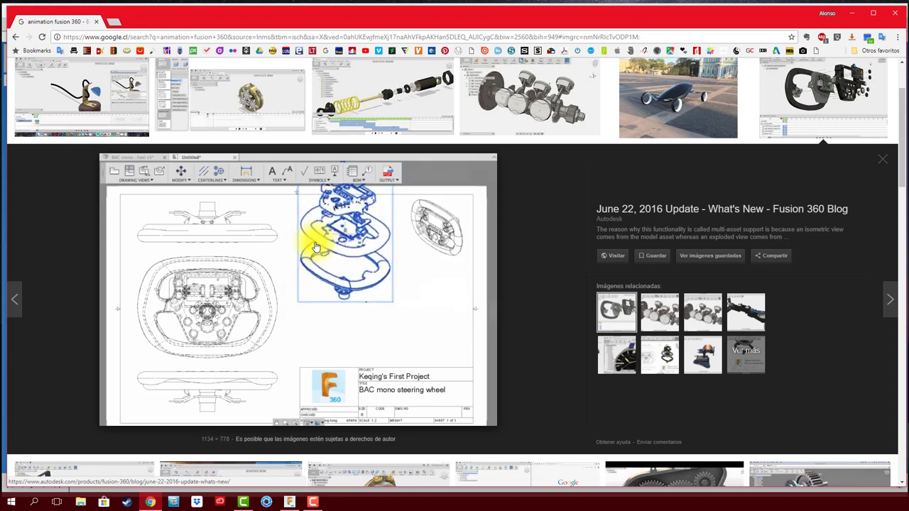
pyautogui.click(854, 13)
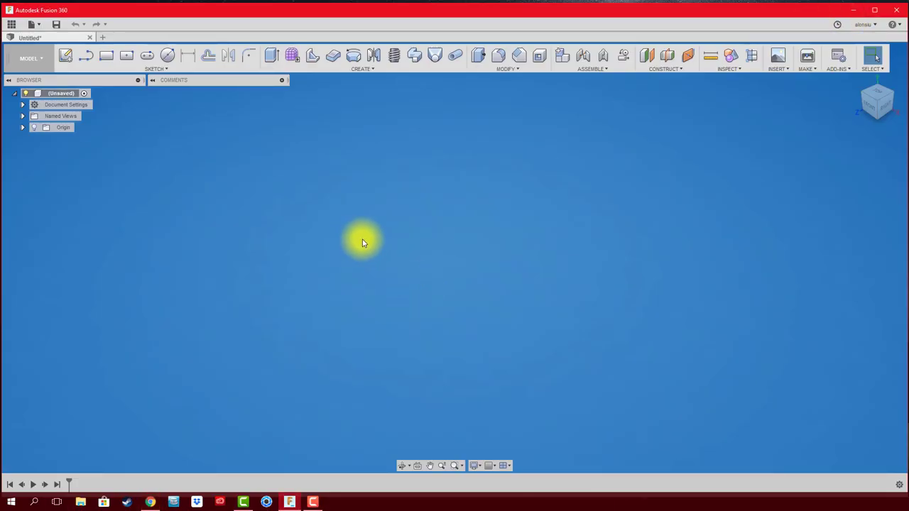
# Step: Refresh the Data Panel, open the TRAIN MARK 1 design, and show its appearance settings
pyautogui.click(12, 25)
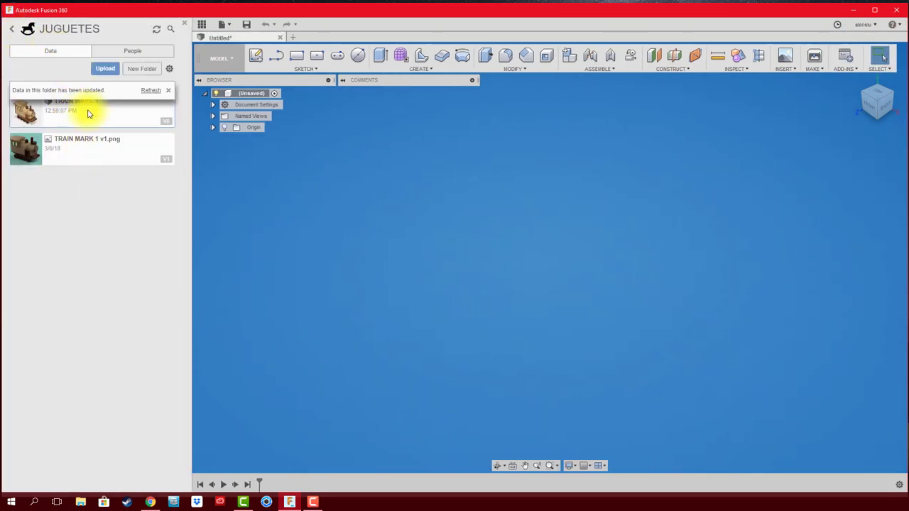
pyautogui.click(150, 91)
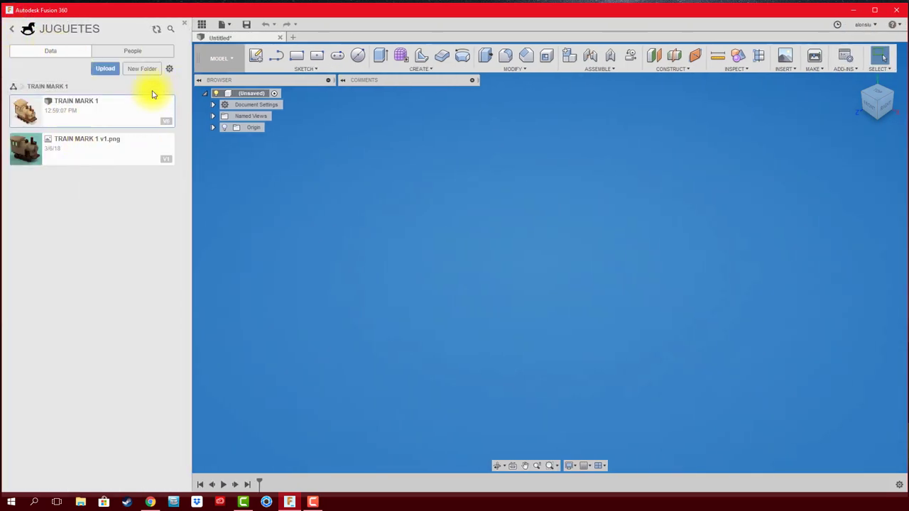
pyautogui.doubleClick(103, 115)
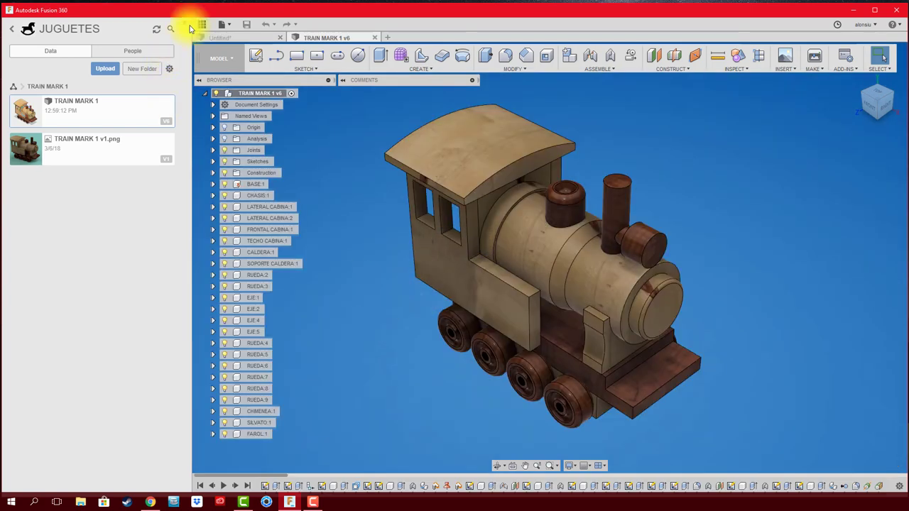
pyautogui.click(201, 24)
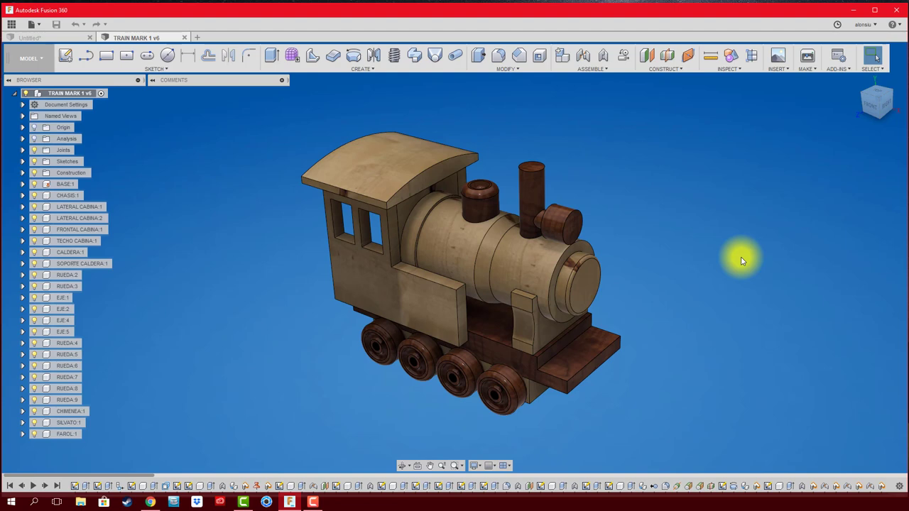
pyautogui.press('a')
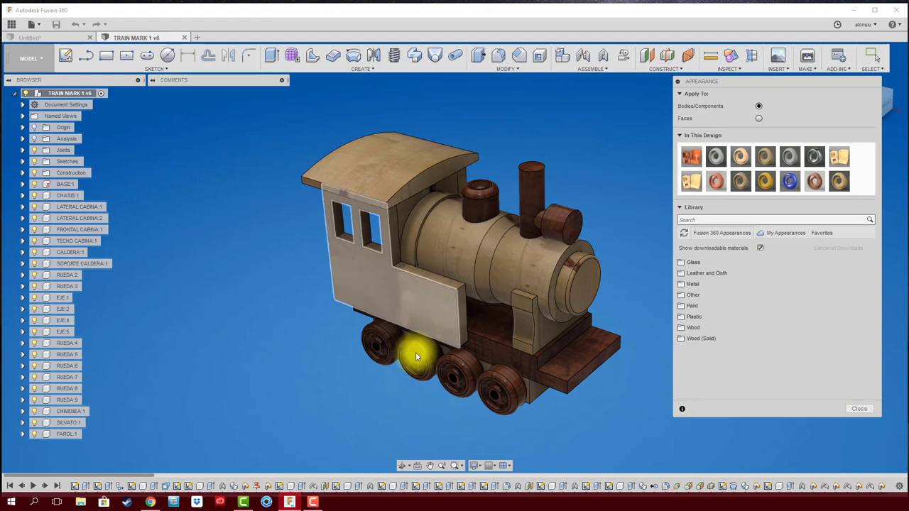
# Step: Collapse the Appearance panel and nudge the train slightly left in the view
pyautogui.click(678, 81)
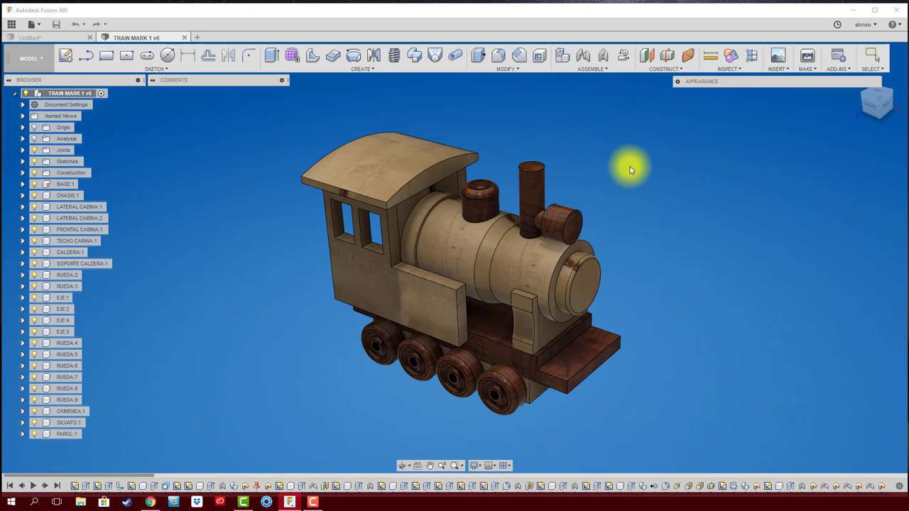
pyautogui.moveTo(635, 244); pyautogui.dragTo(625, 242, button='middle')
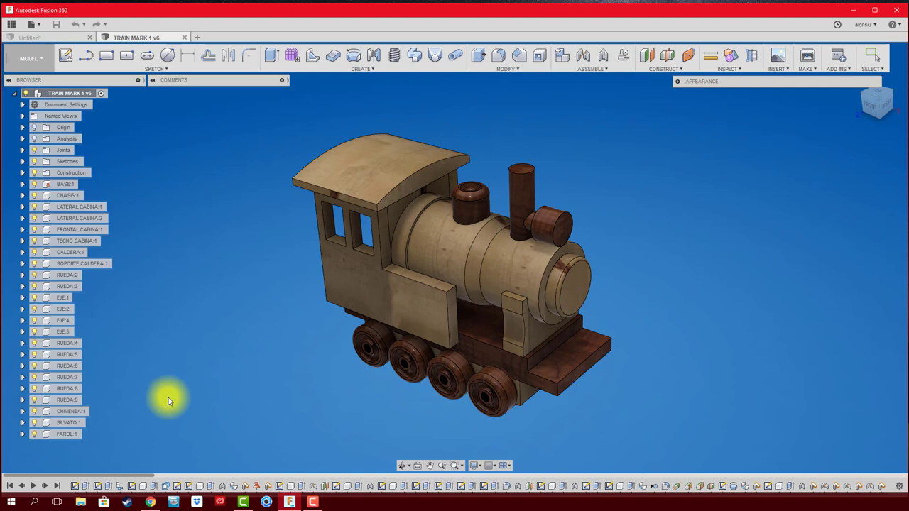
# Step: Start a new design and sketch a circle centred on the origin on the horizontal plane
pyautogui.click(196, 37)
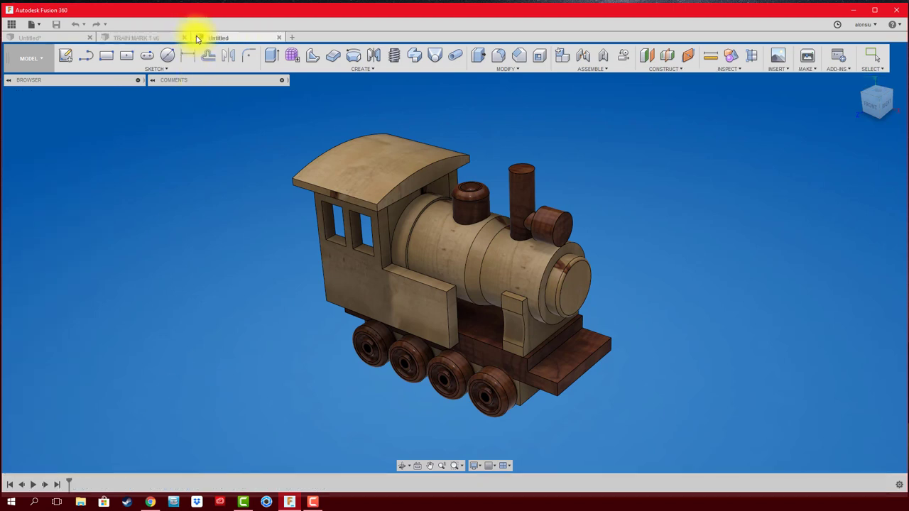
pyautogui.click(43, 25)
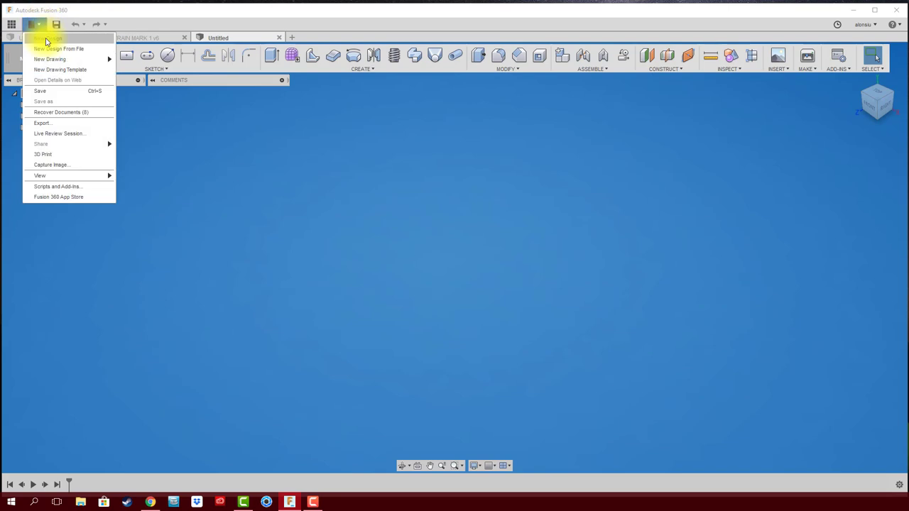
pyautogui.click(48, 40)
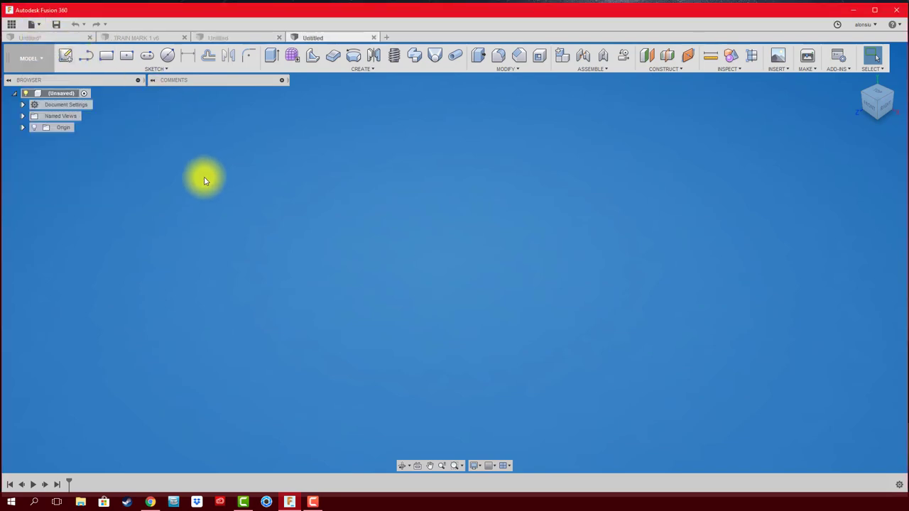
pyautogui.click(69, 57)
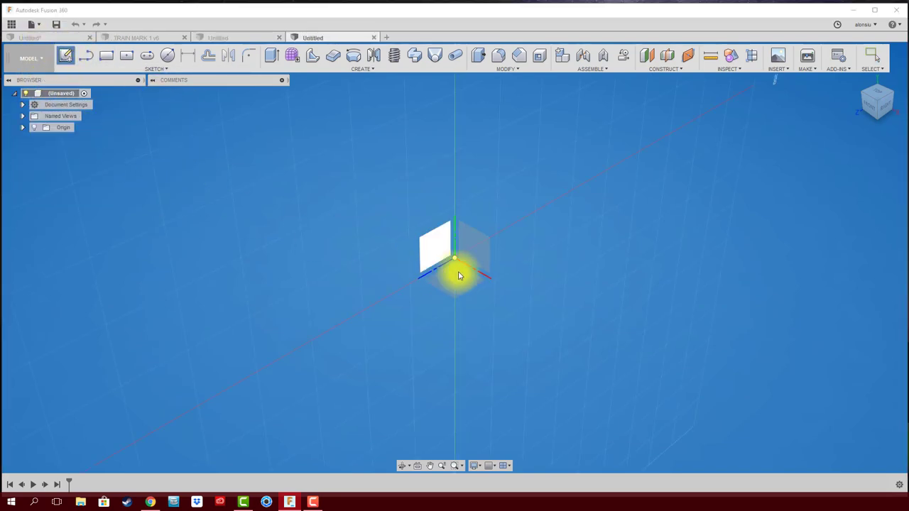
pyautogui.click(474, 286)
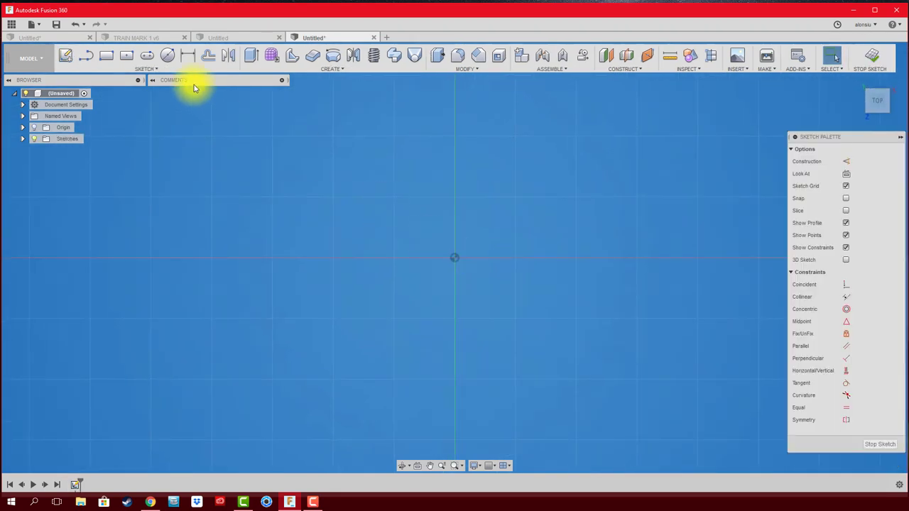
pyautogui.click(168, 55)
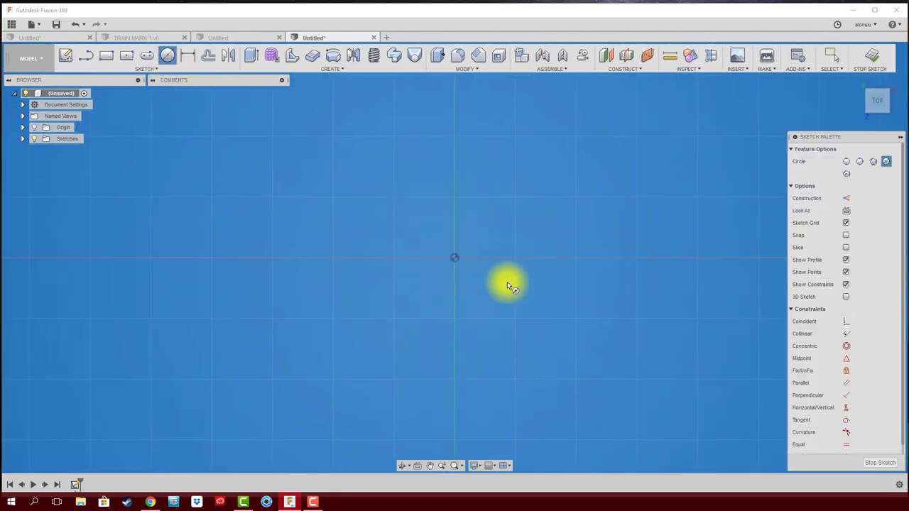
pyautogui.click(455, 259)
pyautogui.click(508, 213)
pyautogui.click(856, 79)
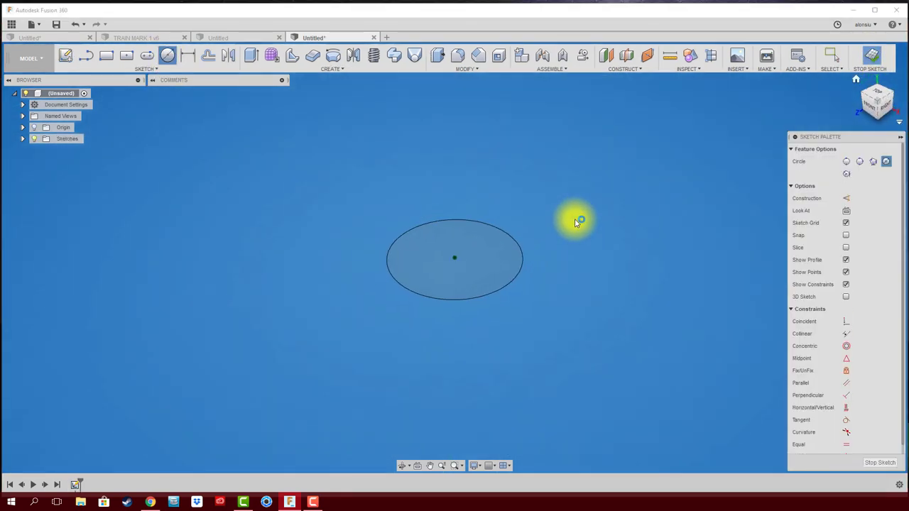
# Step: Extrude the circle 50 mm into a cylinder
pyautogui.press('e')
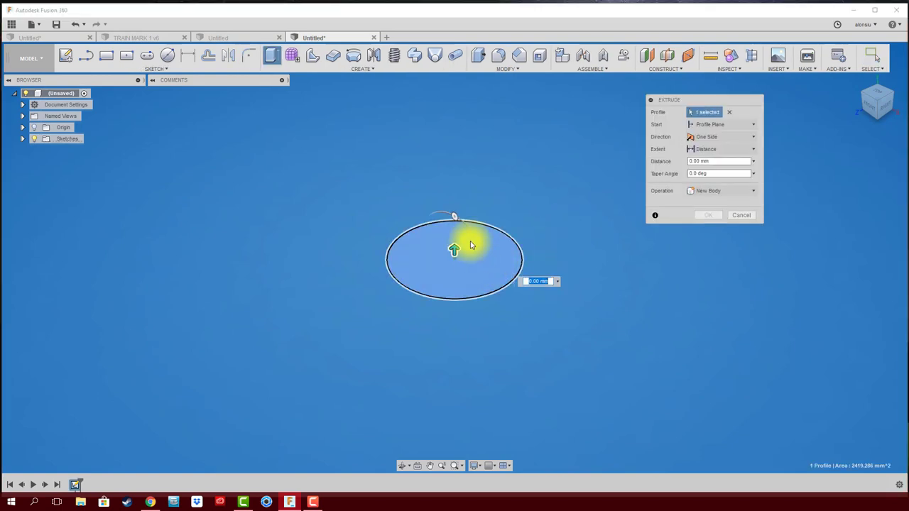
pyautogui.moveTo(455, 249); pyautogui.dragTo(455, 145)
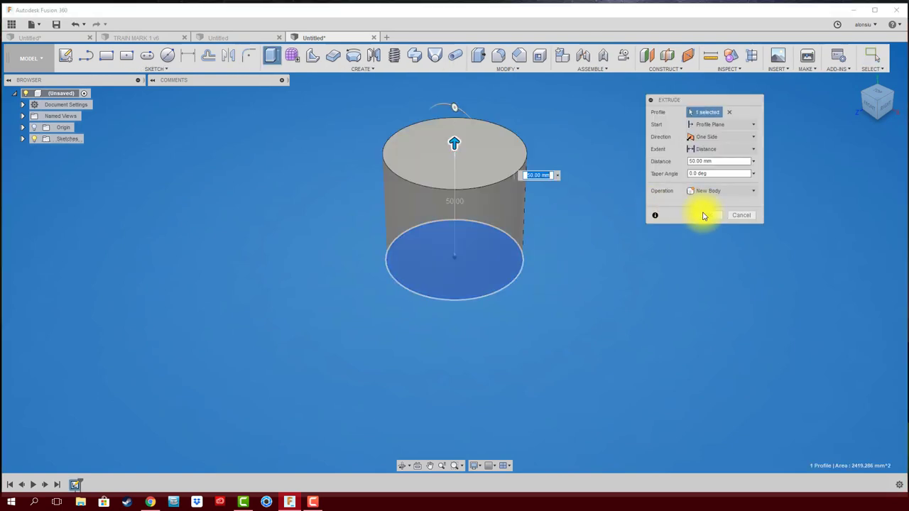
pyautogui.click(703, 215)
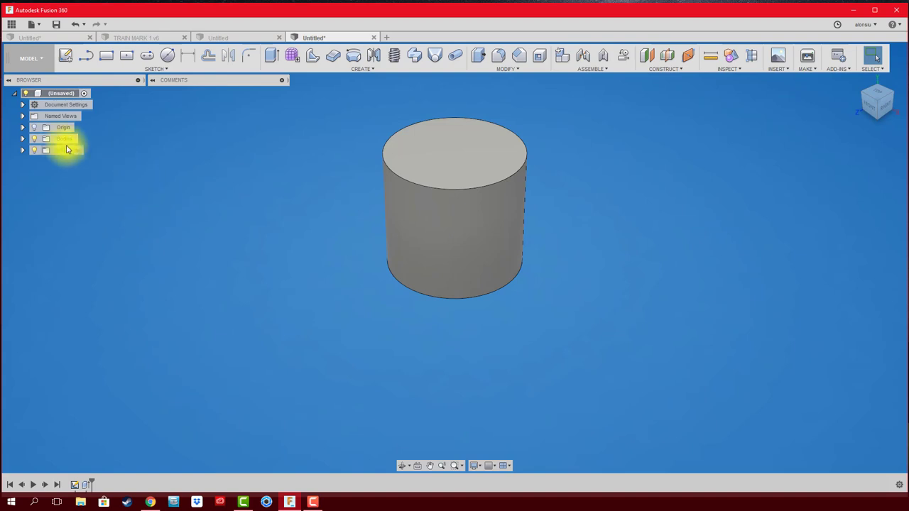
# Step: Convert the cylinder body into Component1:1 and return to the TRAIN MARK 1 v6 tab
pyautogui.click(23, 139)
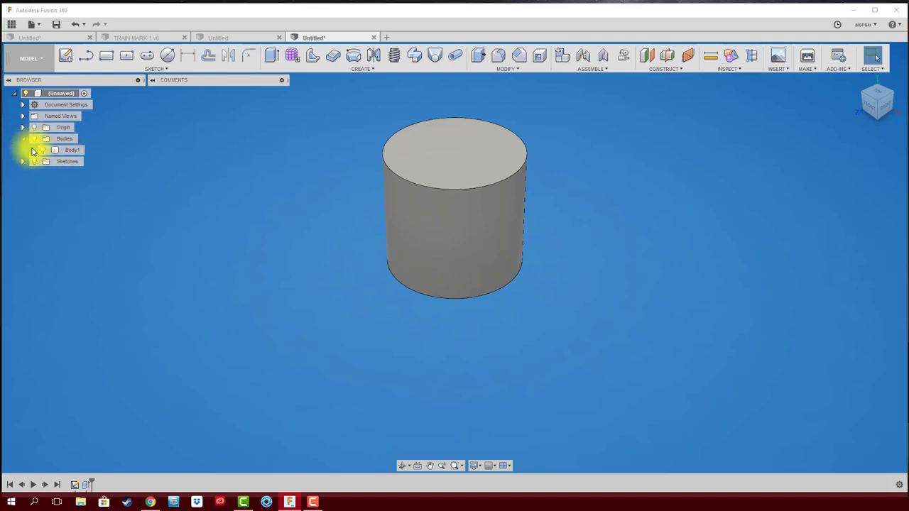
pyautogui.click(76, 155)
pyautogui.rightClick(75, 155)
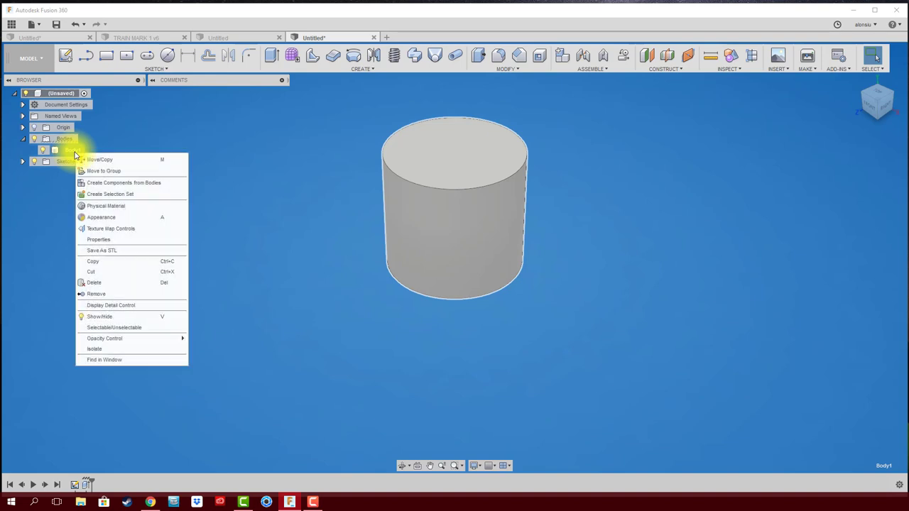
pyautogui.click(99, 183)
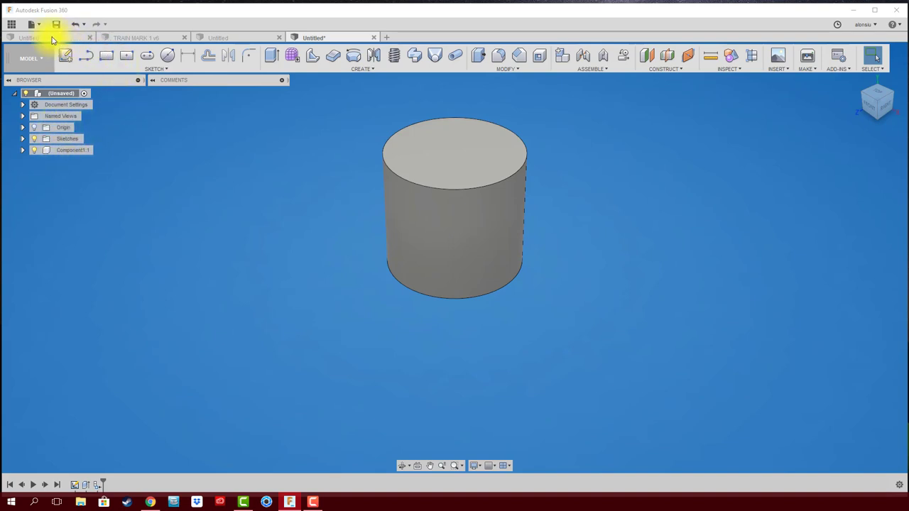
pyautogui.click(142, 38)
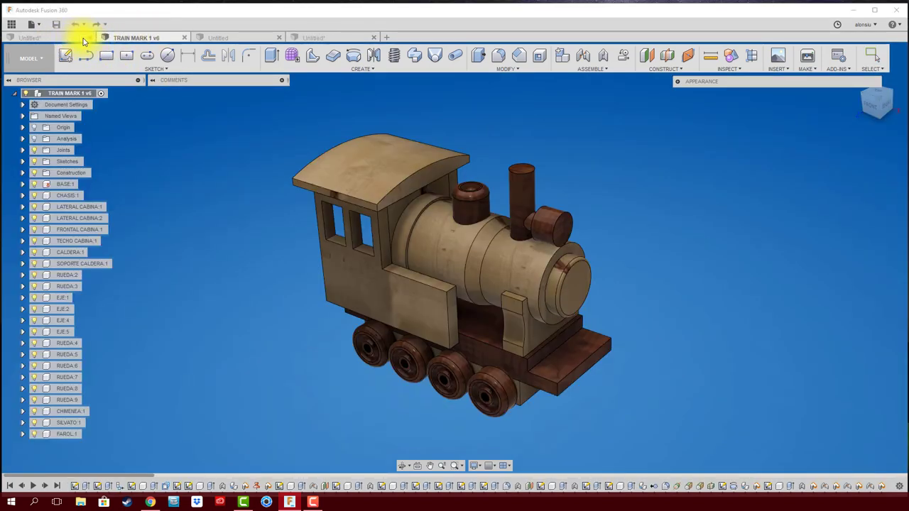
# Step: Close the first empty Untitled tab, choosing Don't Save
pyautogui.click(89, 38)
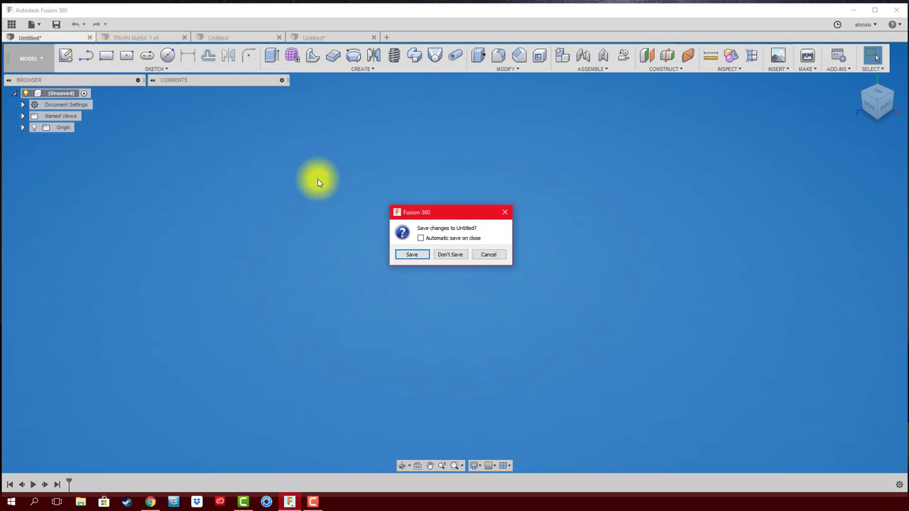
pyautogui.click(449, 256)
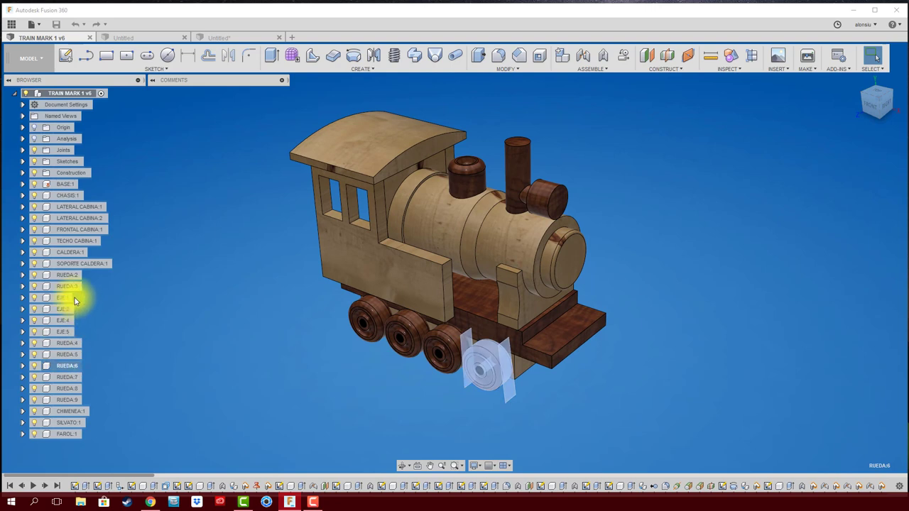
pyautogui.click(66, 184)
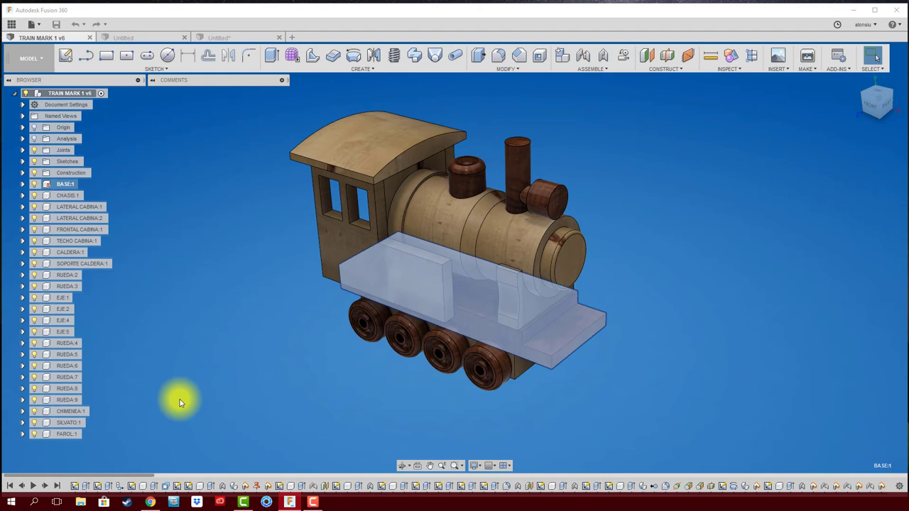
pyautogui.click(213, 377)
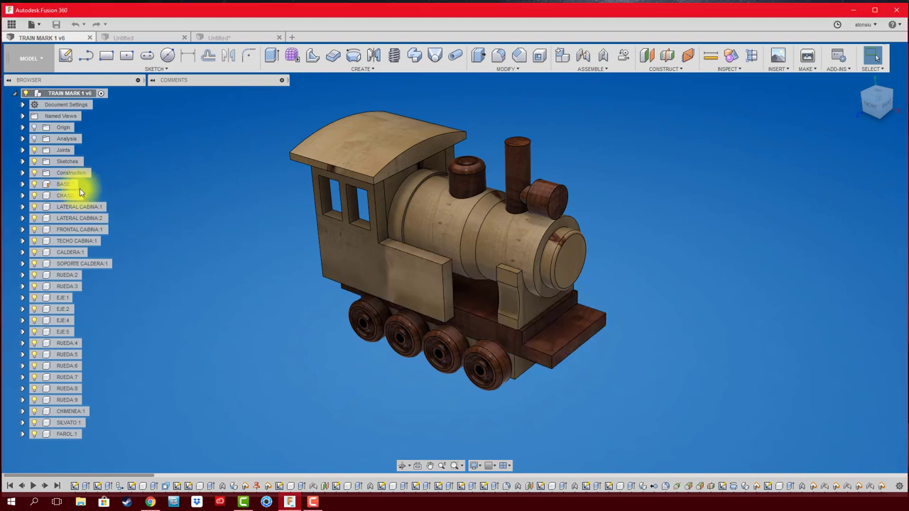
pyautogui.click(60, 185)
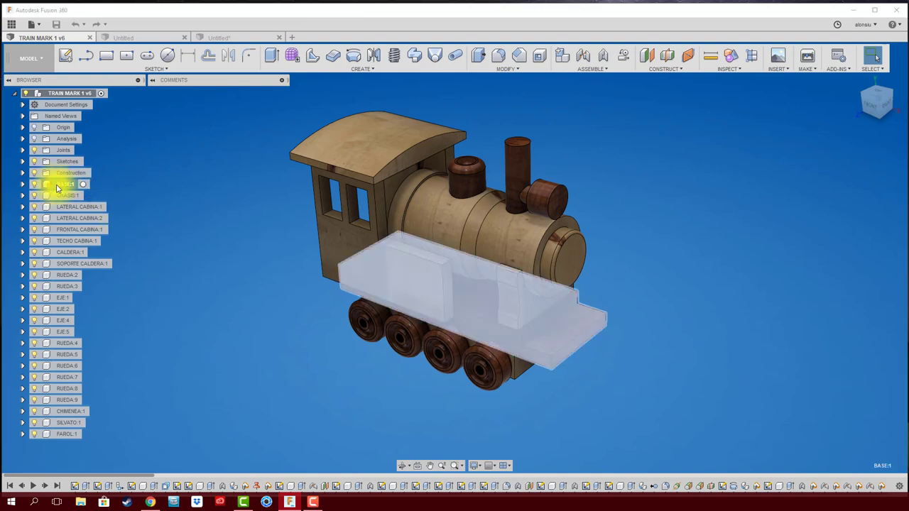
pyautogui.rightClick(57, 187)
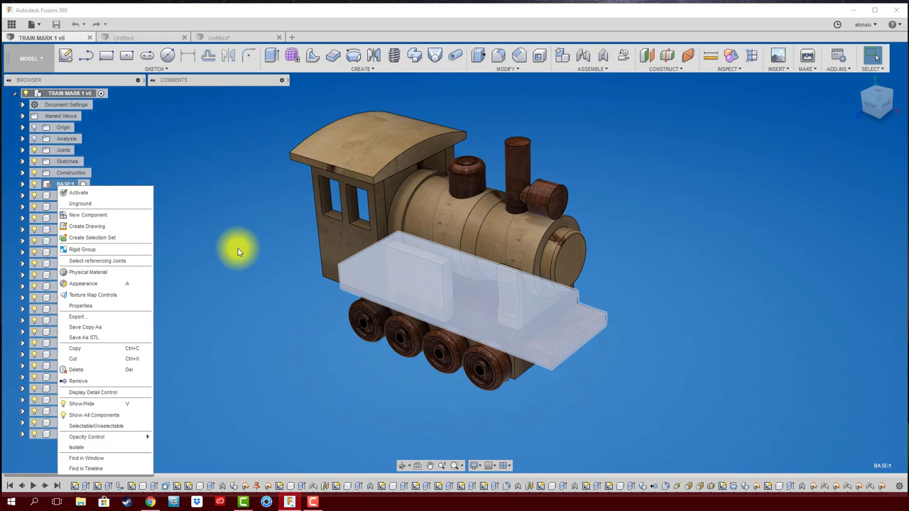
pyautogui.click(238, 251)
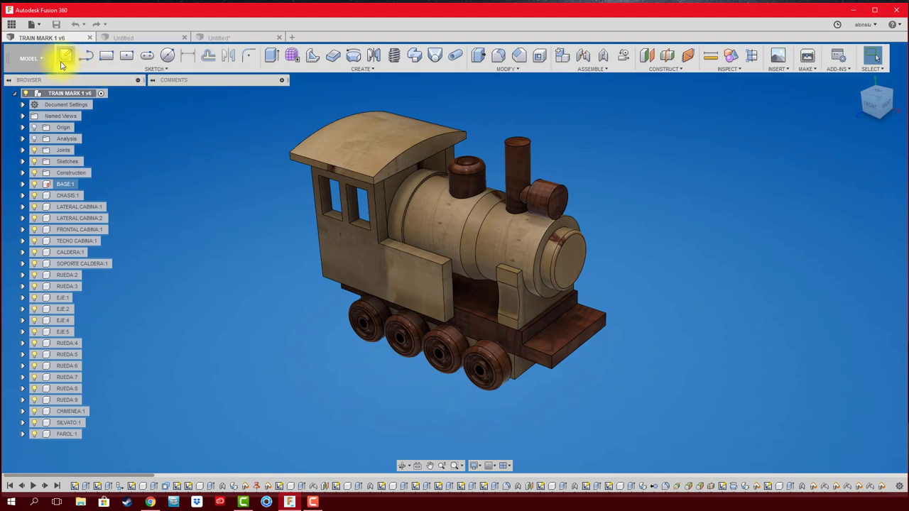
pyautogui.click(37, 59)
# Step: Pick ANIMATION from the workspace dropdown to get the Storyboard timeline
pyautogui.click(26, 147)
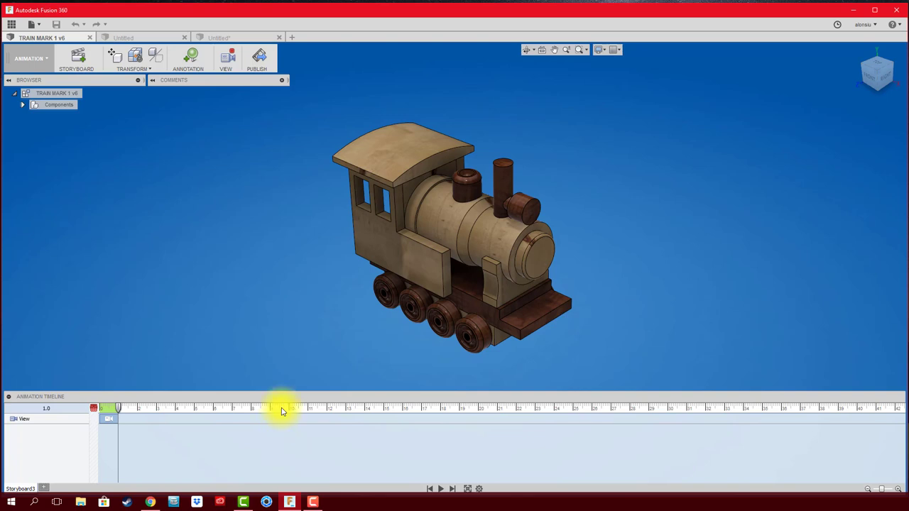
pyautogui.click(259, 60)
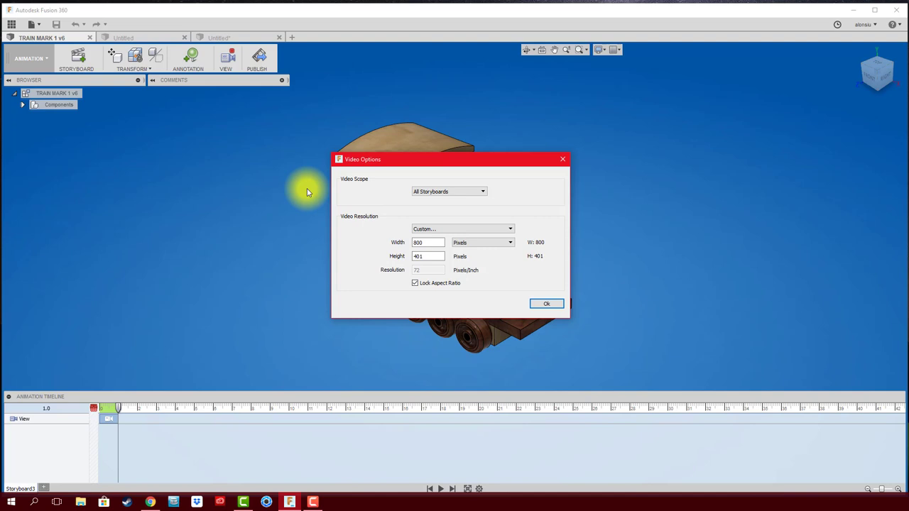
pyautogui.click(510, 230)
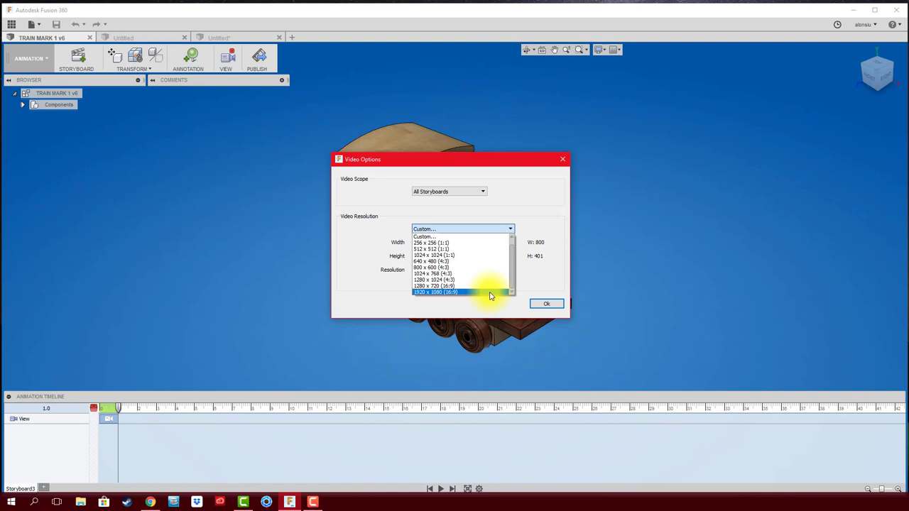
pyautogui.click(560, 160)
pyautogui.click(561, 159)
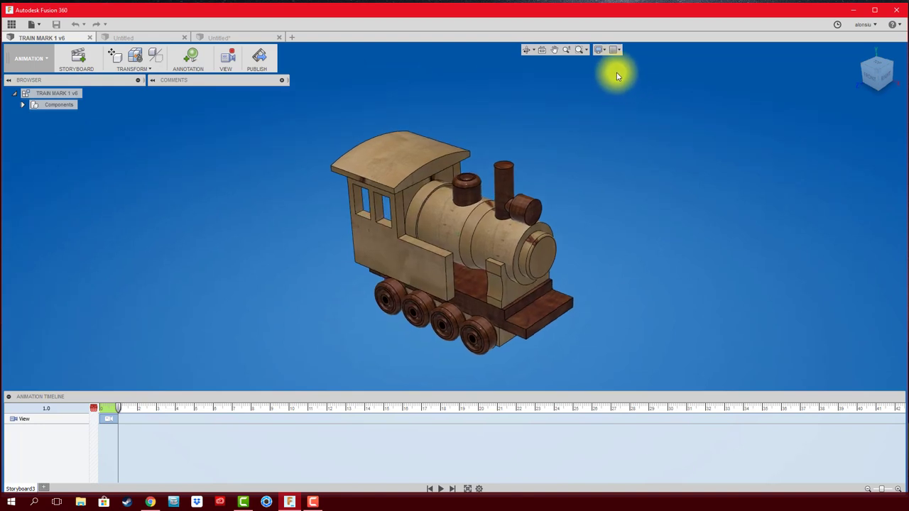
pyautogui.click(605, 54)
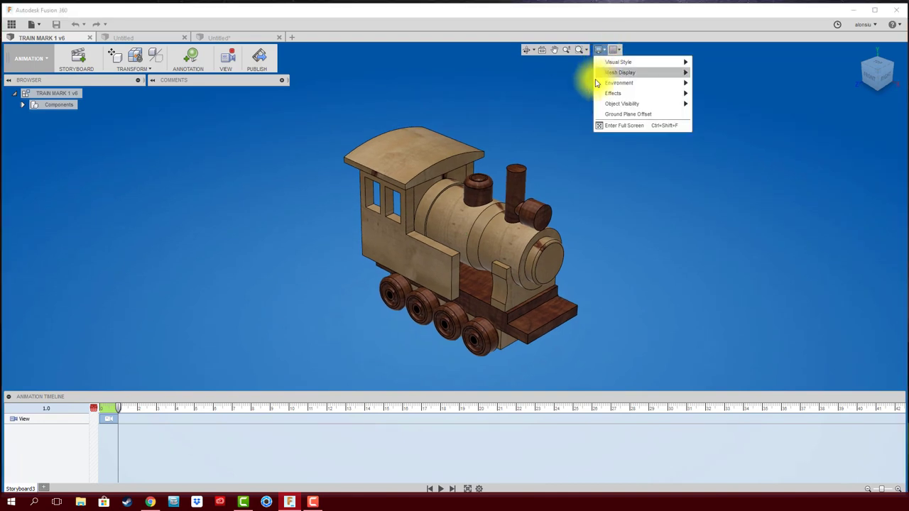
pyautogui.moveTo(619, 83)
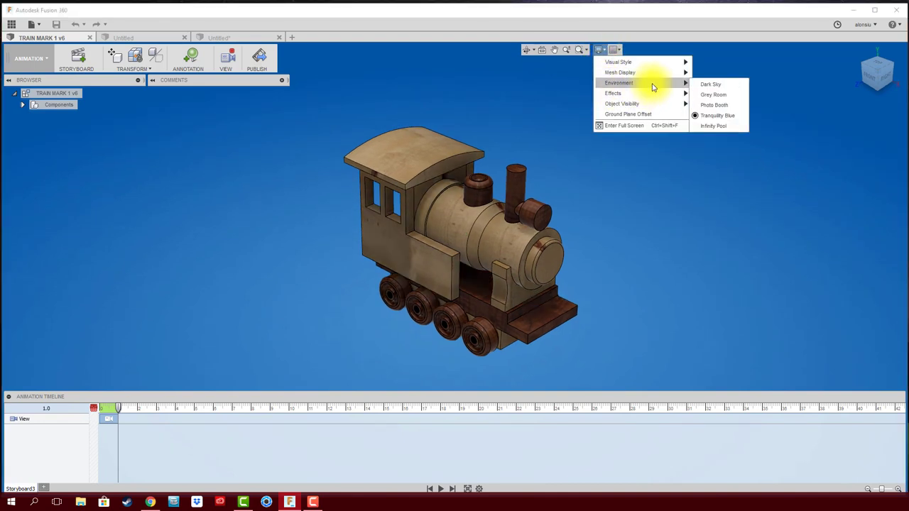
pyautogui.click(534, 94)
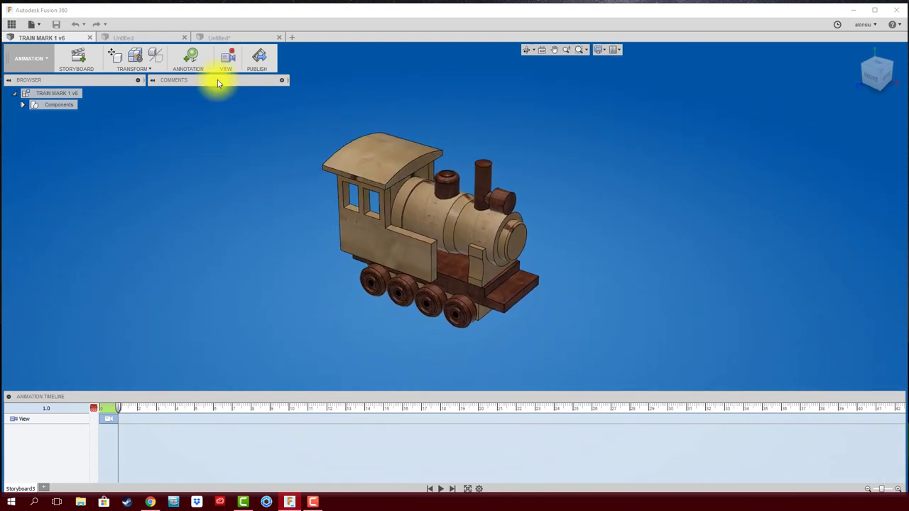
pyautogui.click(192, 61)
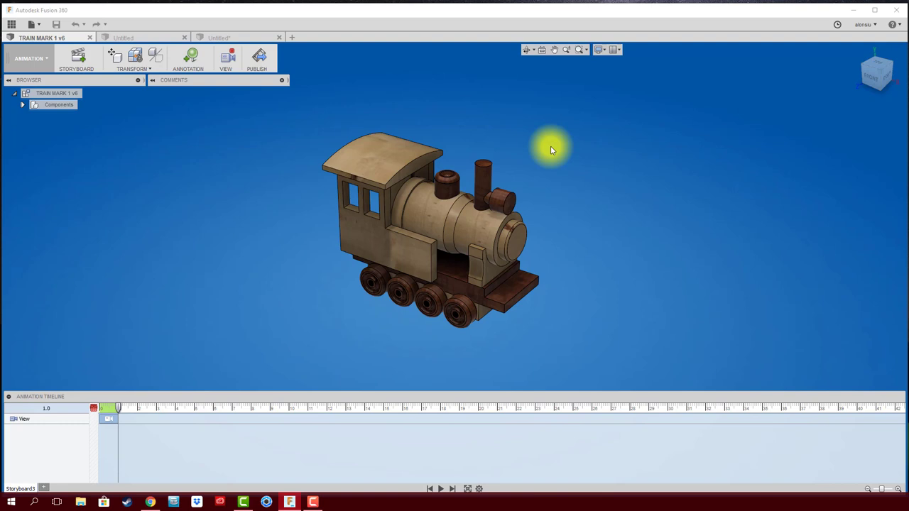
pyautogui.click(148, 69)
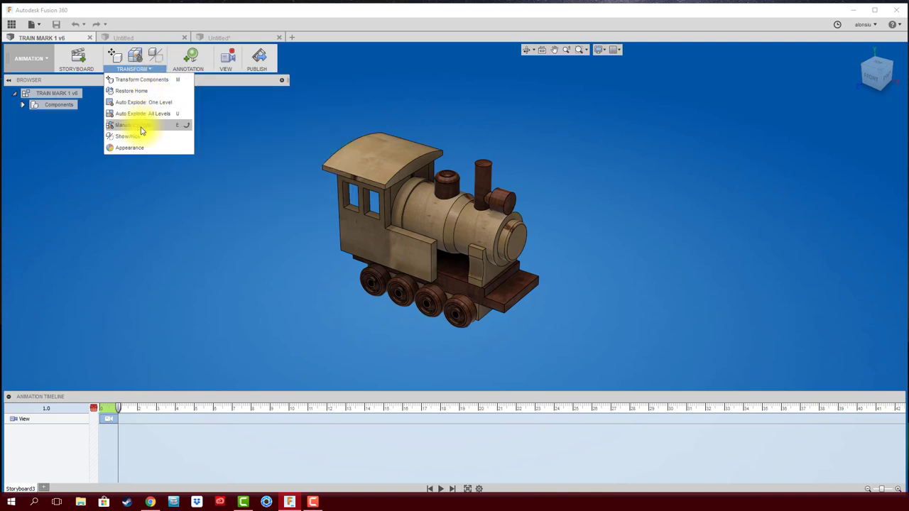
pyautogui.moveTo(135, 136)
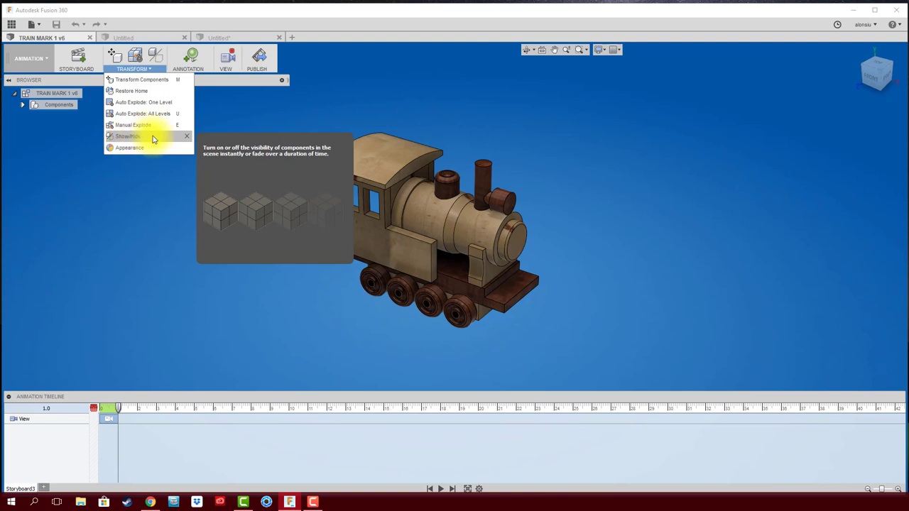
pyautogui.click(132, 215)
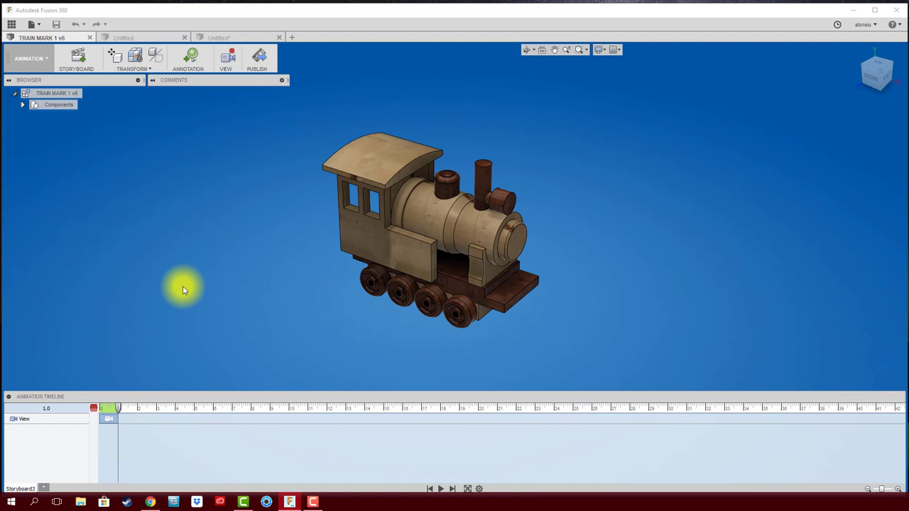
# Step: Toggle the VIEW camera-recording button off
pyautogui.click(231, 66)
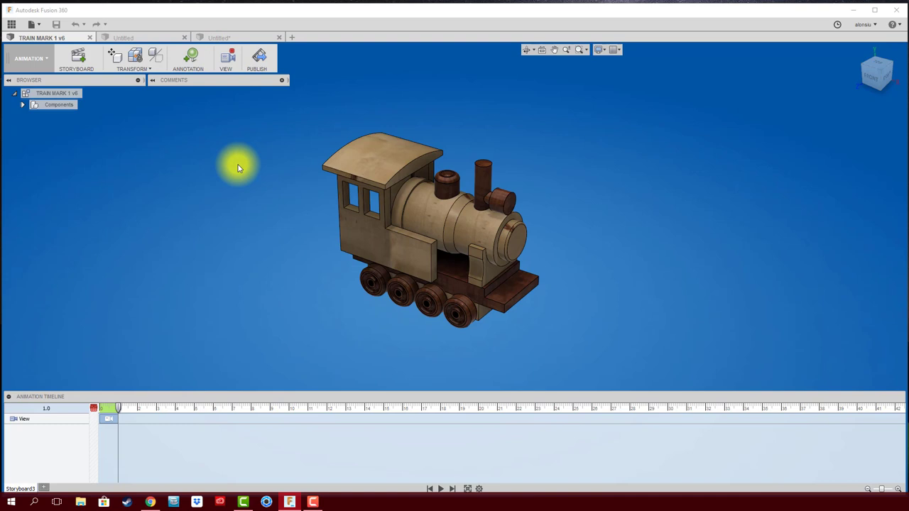
# Step: Pan the train right, scrub the playhead through 0.0, 0.8 and 1.0, and re-enable VIEW recording
pyautogui.click(226, 56)
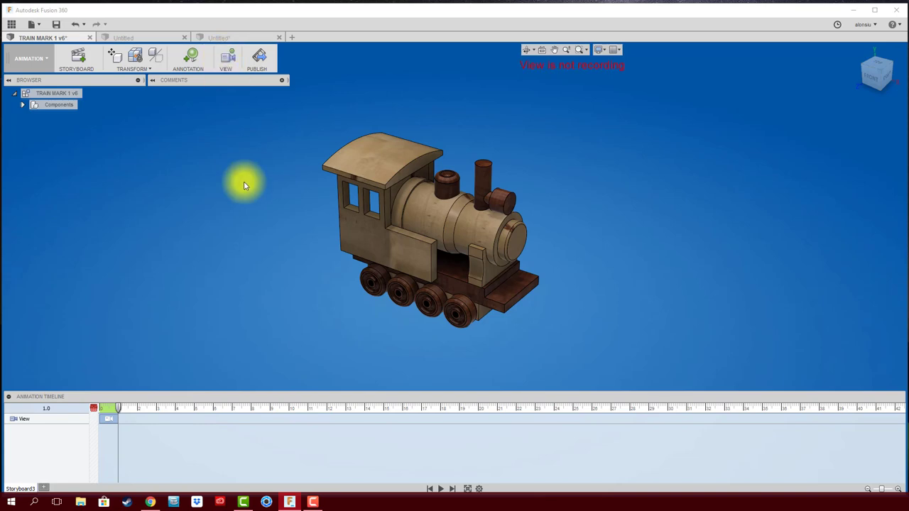
pyautogui.moveTo(286, 168)
pyautogui.mouseDown(button='middle')
pyautogui.moveTo(416, 260)
pyautogui.moveTo(503, 107)
pyautogui.moveTo(541, 175)
pyautogui.moveTo(523, 187)
pyautogui.mouseUp(button='middle')
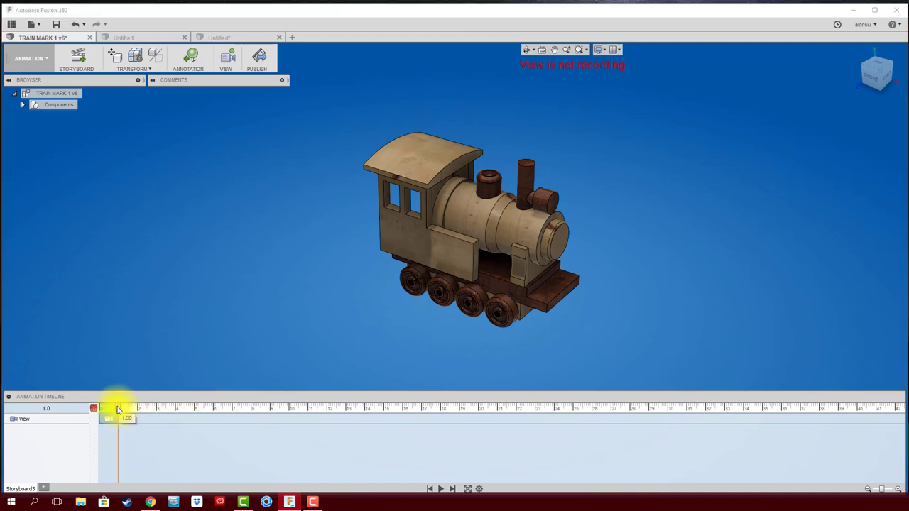
pyautogui.moveTo(116, 410); pyautogui.dragTo(100, 409)
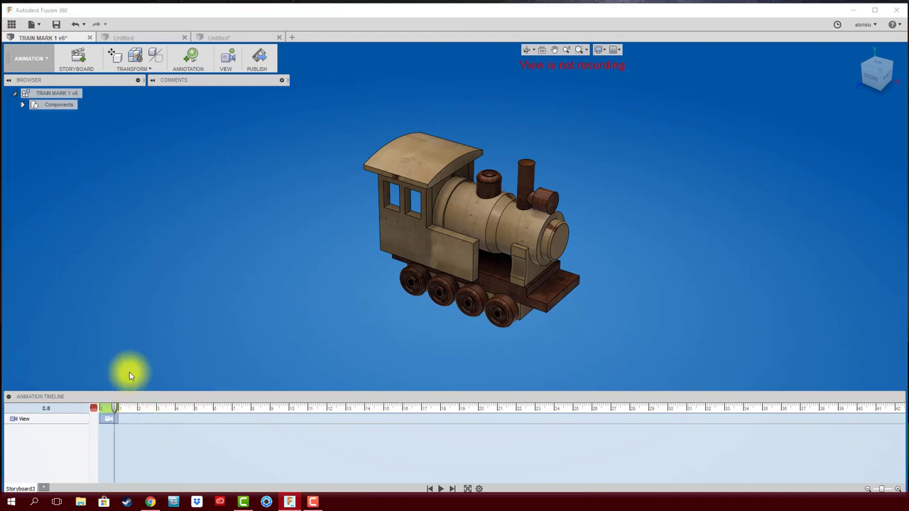
pyautogui.click(113, 409)
pyautogui.moveTo(115, 409); pyautogui.dragTo(119, 409)
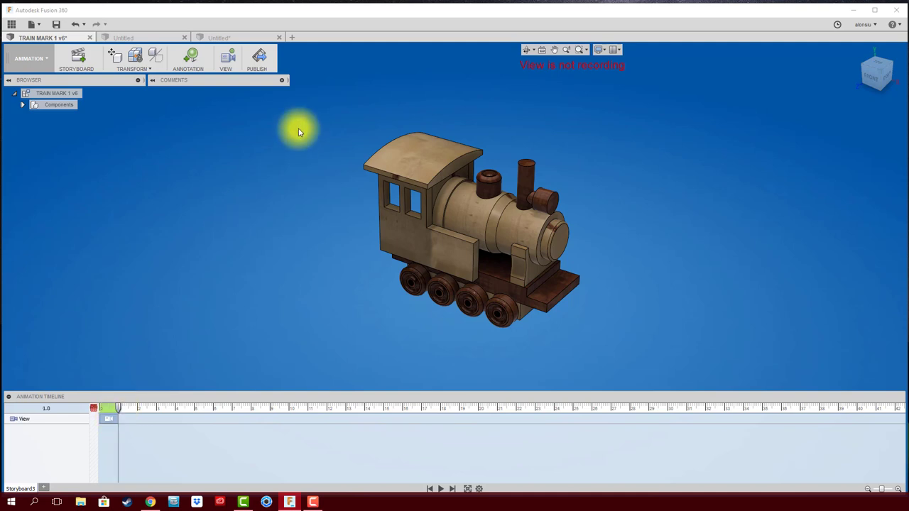
pyautogui.click(228, 60)
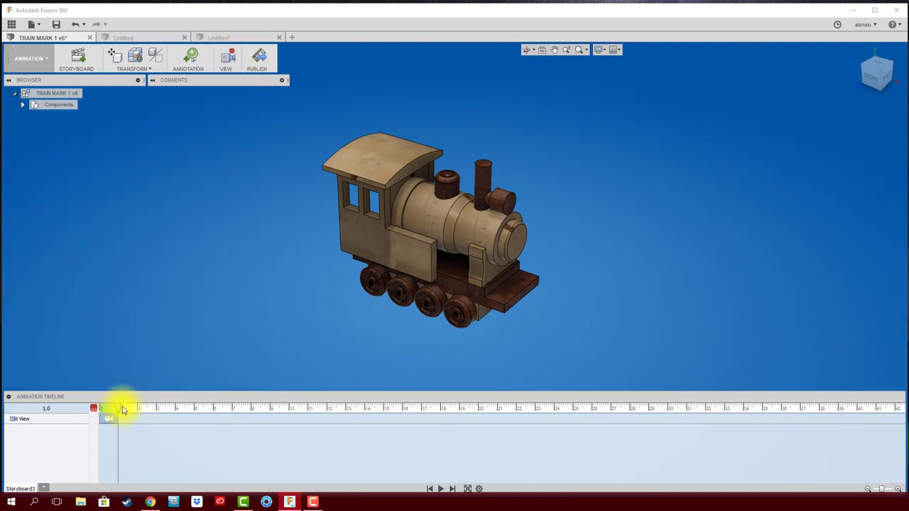
# Step: Preview the animation from 0 twice, then drag the View track off the timeline
pyautogui.moveTo(110, 410); pyautogui.dragTo(93, 407)
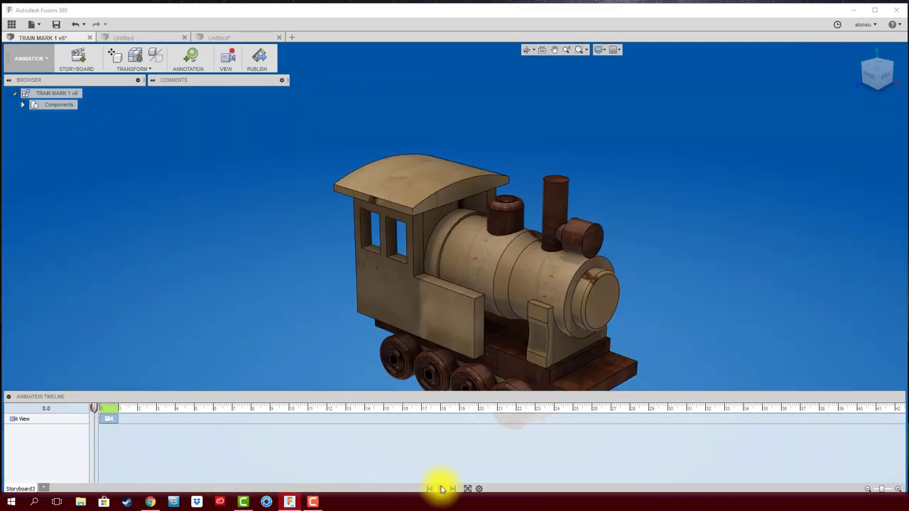
pyautogui.click(442, 490)
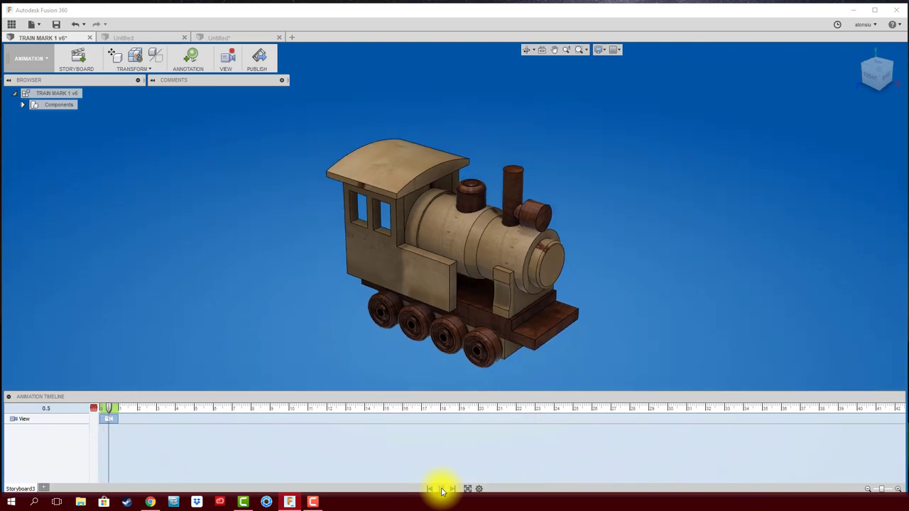
pyautogui.click(442, 491)
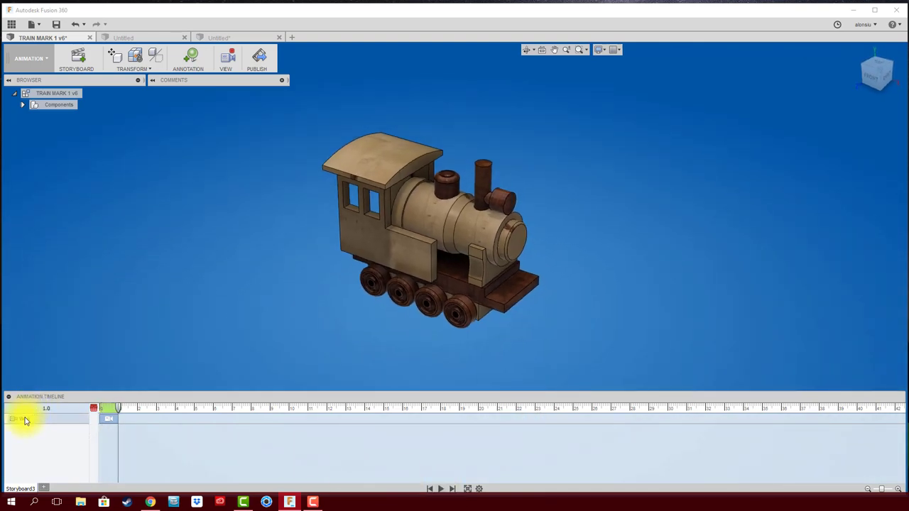
pyautogui.moveTo(21, 418); pyautogui.dragTo(52, 426)
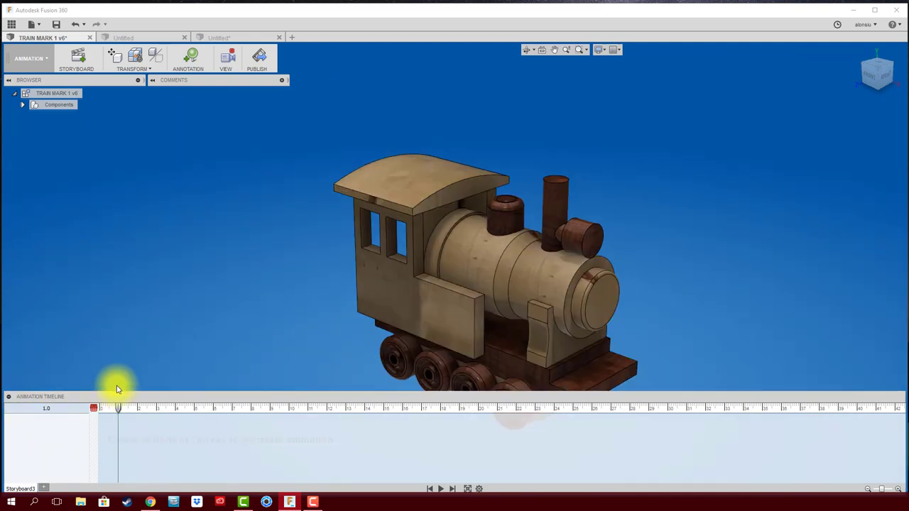
# Step: Return the playhead to 0.0 and restore the timeline scale to span 0–41
pyautogui.click(111, 410)
pyautogui.moveTo(111, 410); pyautogui.dragTo(94, 409)
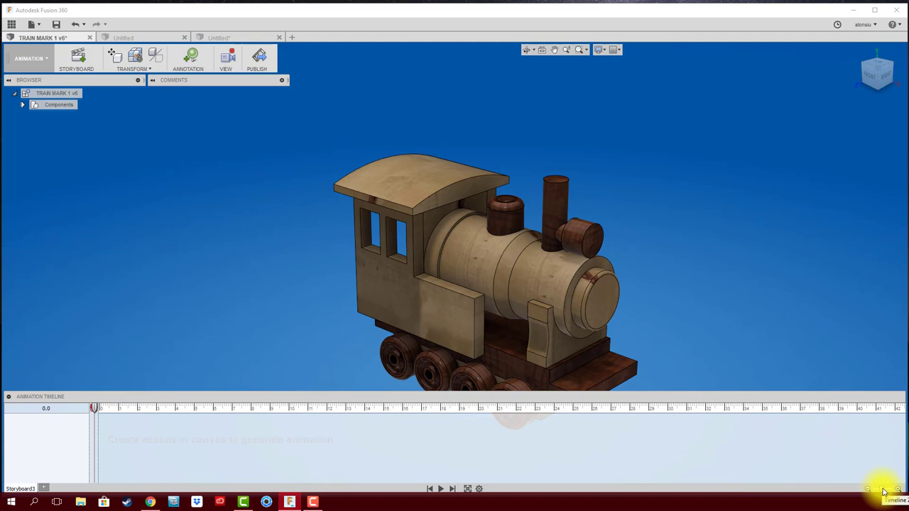
pyautogui.moveTo(884, 492); pyautogui.dragTo(889, 490)
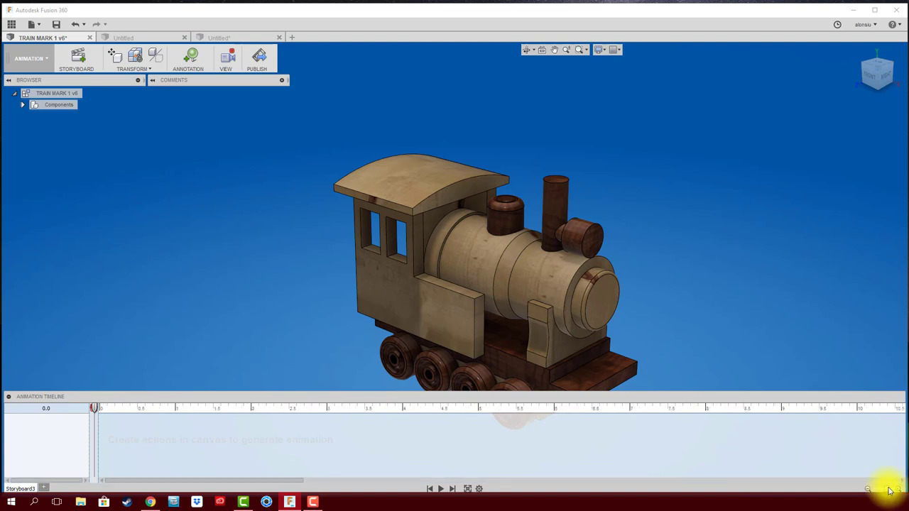
pyautogui.moveTo(889, 490); pyautogui.dragTo(877, 490)
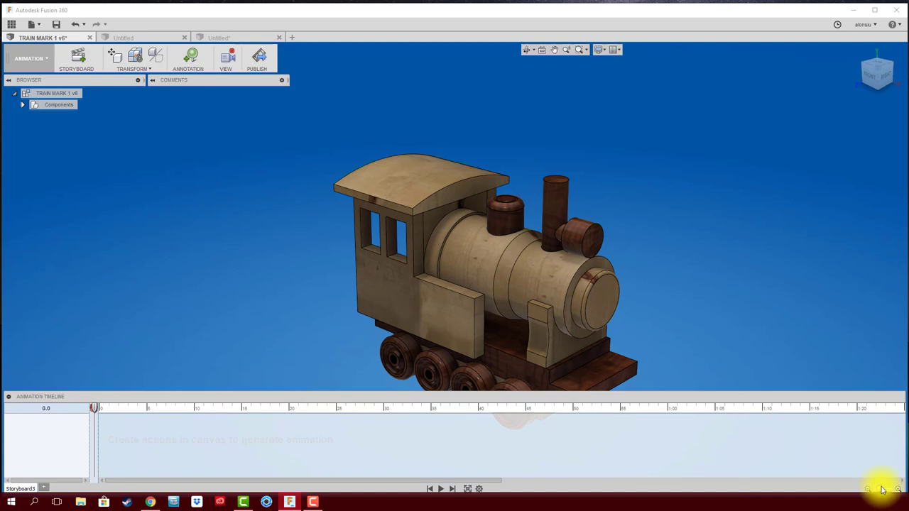
pyautogui.click(882, 490)
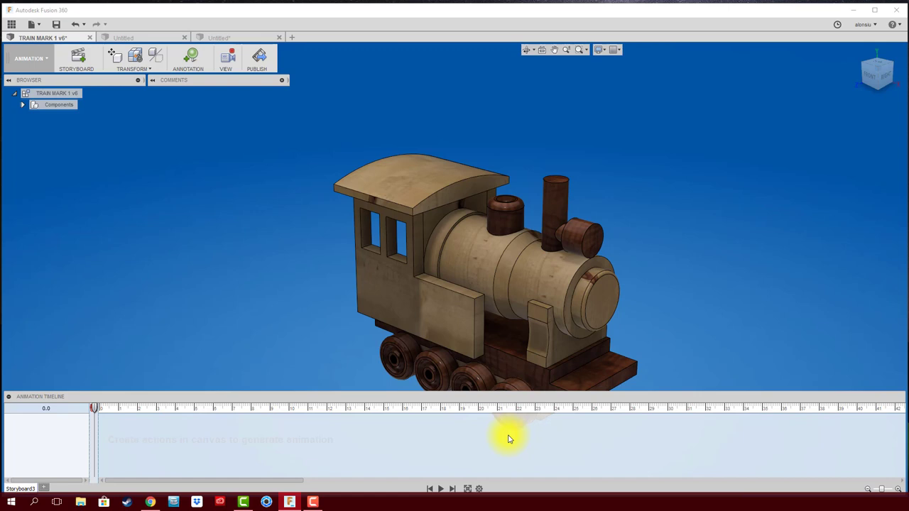
pyautogui.moveTo(604, 284)
pyautogui.keyDown('shift'); pyautogui.mouseDown(button='middle')
pyautogui.moveTo(655, 248)
pyautogui.moveTo(639, 259)
pyautogui.mouseUp(button='middle'); pyautogui.keyUp('shift')
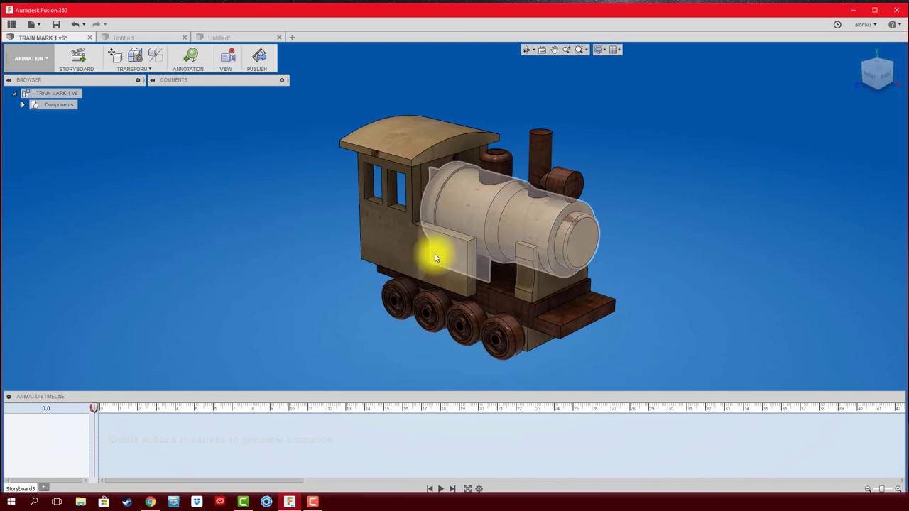
# Step: Orbit the train to show its side and all four wheels, and set the playhead to 7.5 s
pyautogui.click(881, 75)
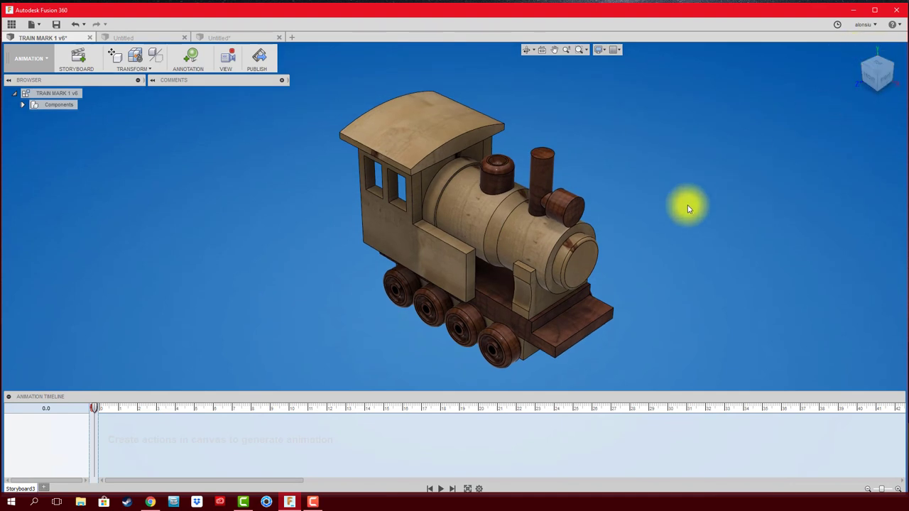
pyautogui.keyDown('shift'); pyautogui.moveTo(687, 208); pyautogui.dragTo(682, 237, button='middle'); pyautogui.keyUp('shift')
pyautogui.scroll(-3, 693, 259)
pyautogui.moveTo(696, 268)
pyautogui.mouseDown(button='middle')
pyautogui.moveTo(643, 248)
pyautogui.moveTo(655, 258)
pyautogui.moveTo(638, 253)
pyautogui.mouseUp(button='middle')
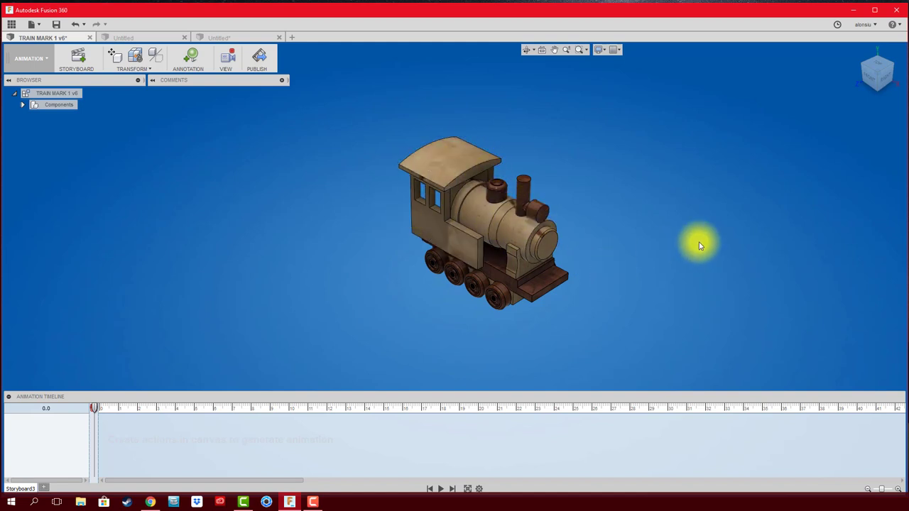
pyautogui.moveTo(699, 246); pyautogui.dragTo(690, 242, button='middle')
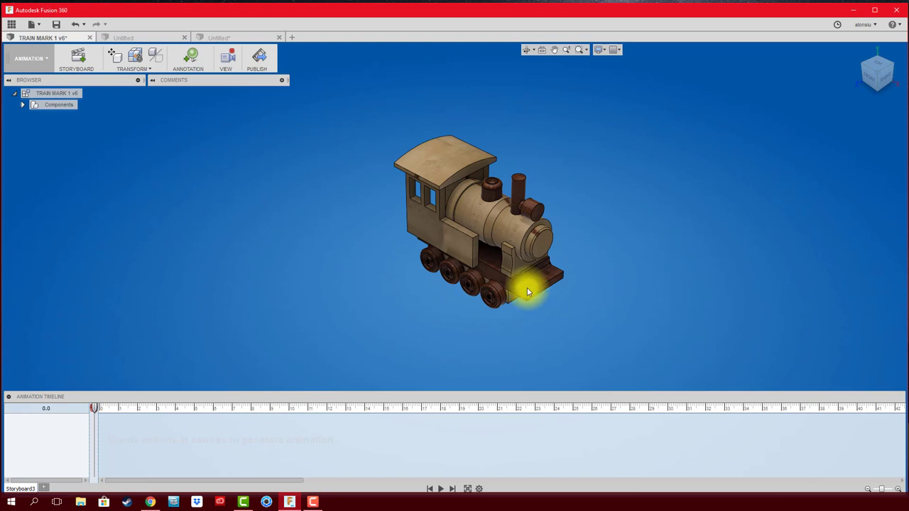
pyautogui.moveTo(584, 284)
pyautogui.keyDown('shift'); pyautogui.mouseDown(button='middle')
pyautogui.moveTo(543, 255)
pyautogui.moveTo(625, 308)
pyautogui.moveTo(653, 263)
pyautogui.moveTo(493, 277)
pyautogui.moveTo(644, 305)
pyautogui.mouseUp(button='middle'); pyautogui.keyUp('shift')
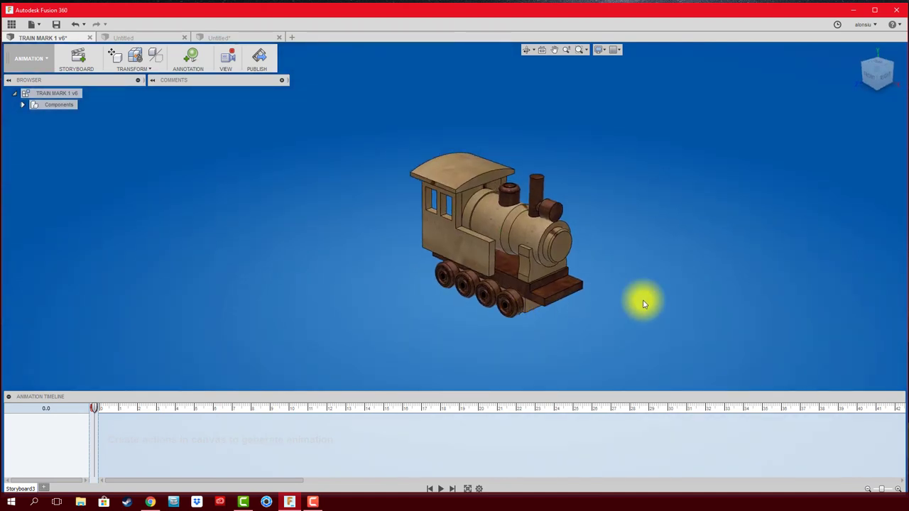
pyautogui.click(544, 248)
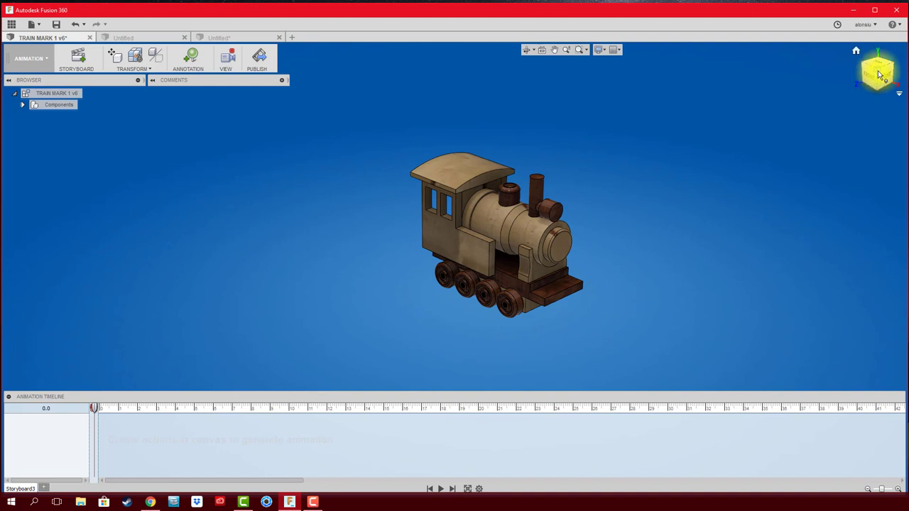
pyautogui.moveTo(880, 72); pyautogui.dragTo(808, 153)
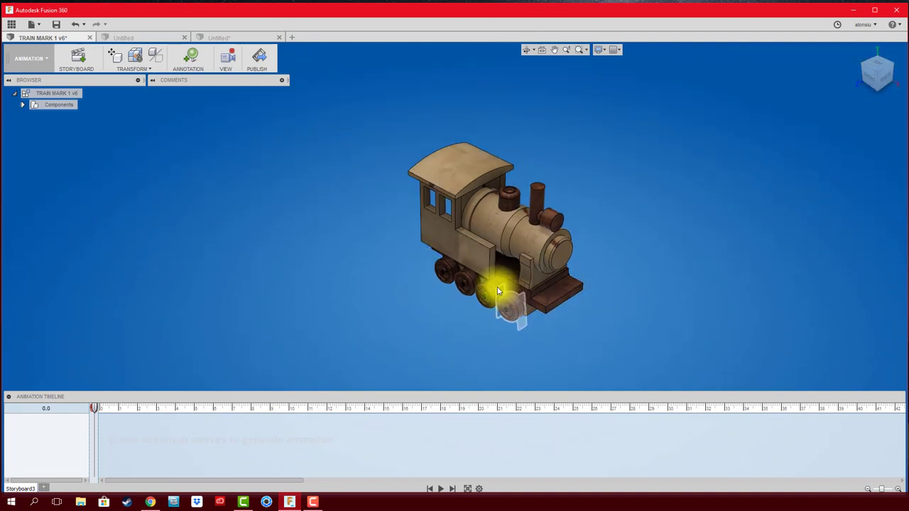
pyautogui.keyDown('shift'); pyautogui.moveTo(381, 311); pyautogui.dragTo(369, 308, button='middle'); pyautogui.keyUp('shift')
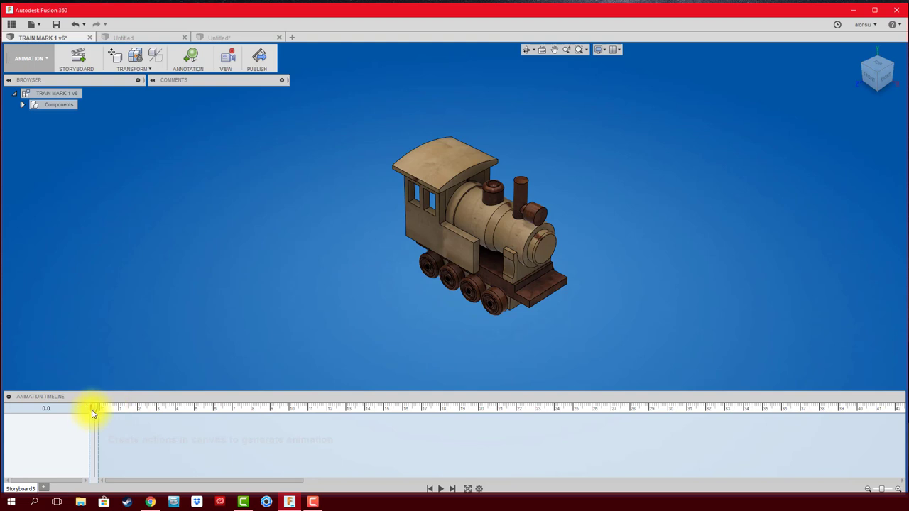
pyautogui.moveTo(97, 407); pyautogui.dragTo(241, 409)
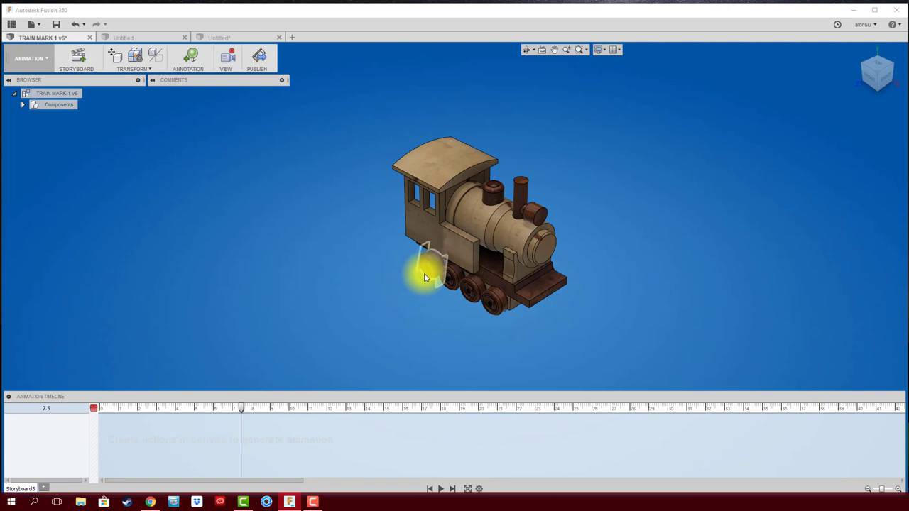
# Step: Animate the four RUEDA wheels (2, 4, 5, 6) sliding 125 mm out along Z
pyautogui.click(426, 267)
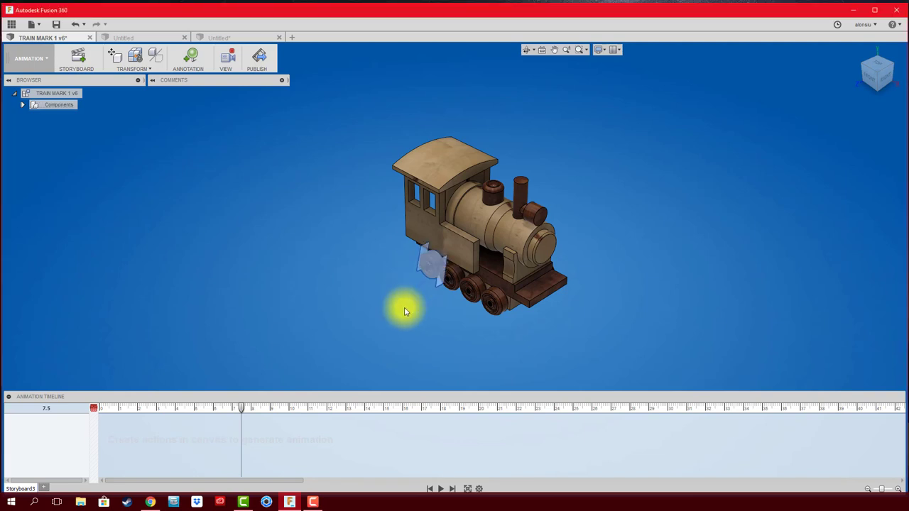
pyautogui.click(450, 287)
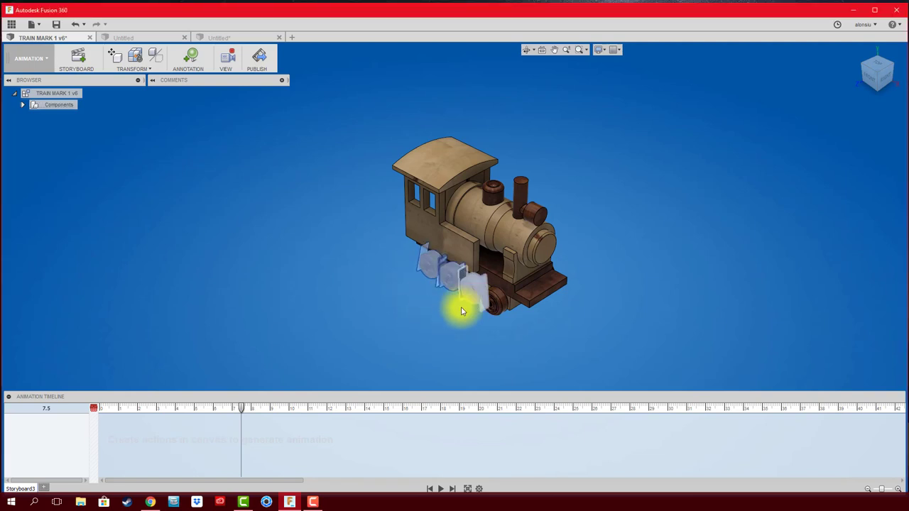
pyautogui.click(461, 311)
pyautogui.click(488, 312)
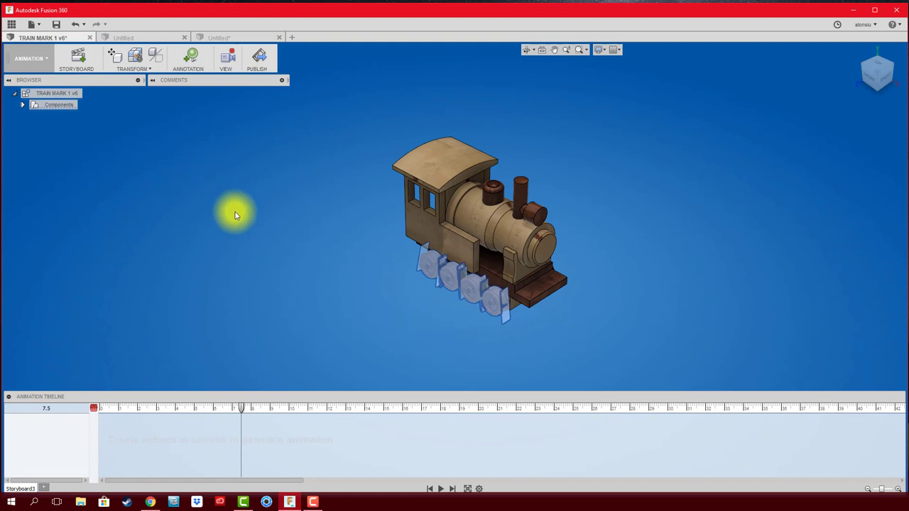
pyautogui.press('m')
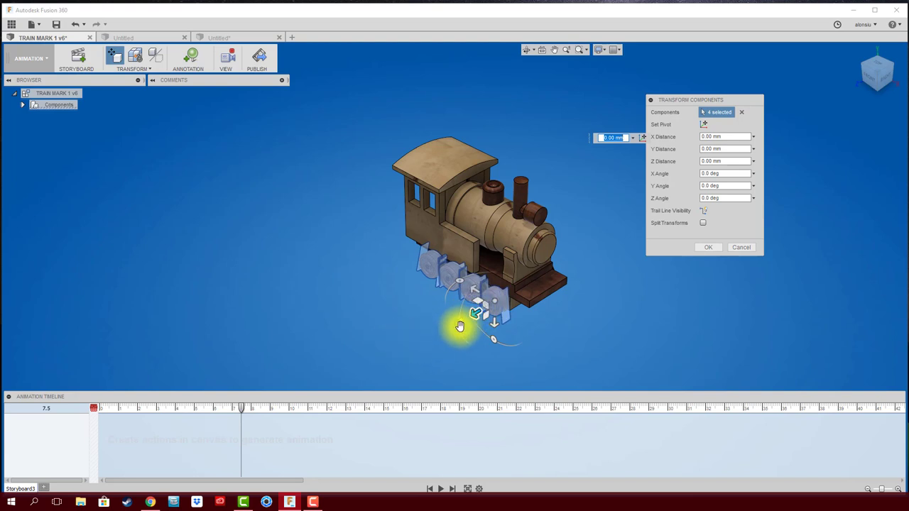
pyautogui.moveTo(471, 314); pyautogui.dragTo(424, 343)
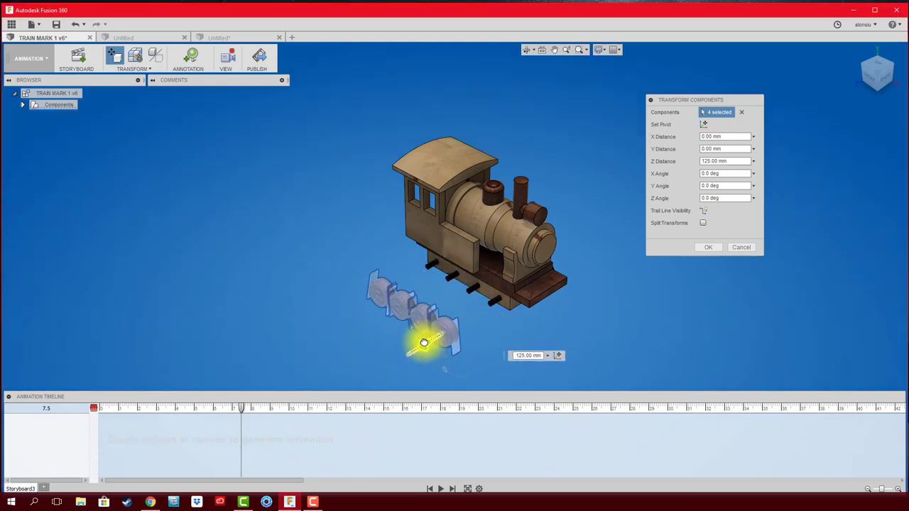
pyautogui.click(704, 247)
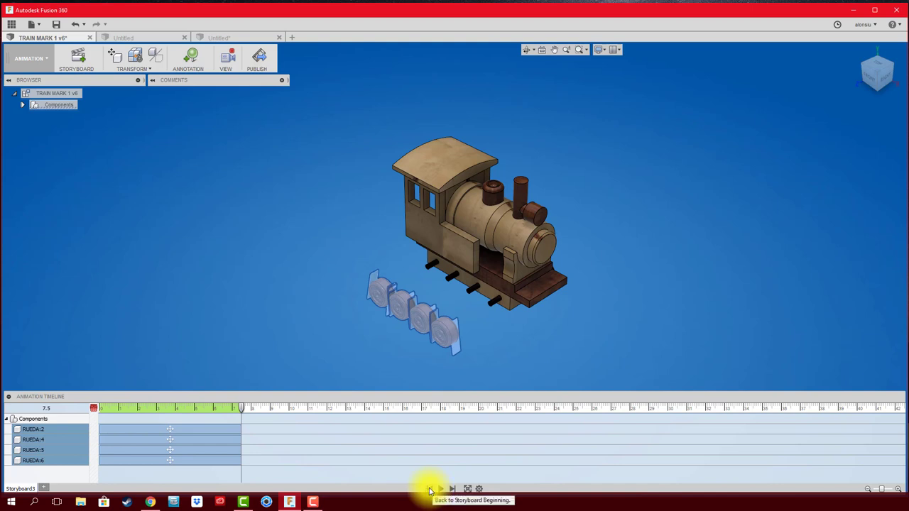
# Step: Play the storyboard, then shorten the RUEDA:2, 4, 5 and 6 moves to about 3 seconds
pyautogui.click(429, 490)
pyautogui.click(440, 490)
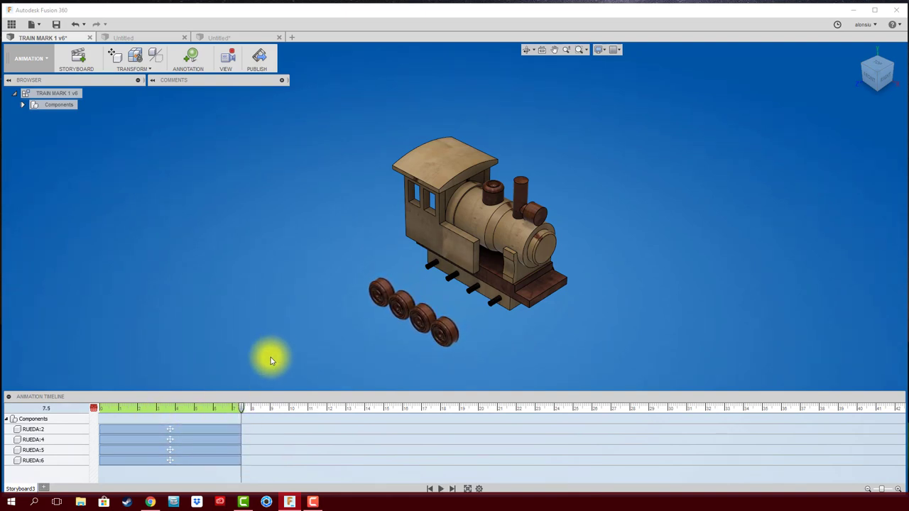
pyautogui.click(240, 429)
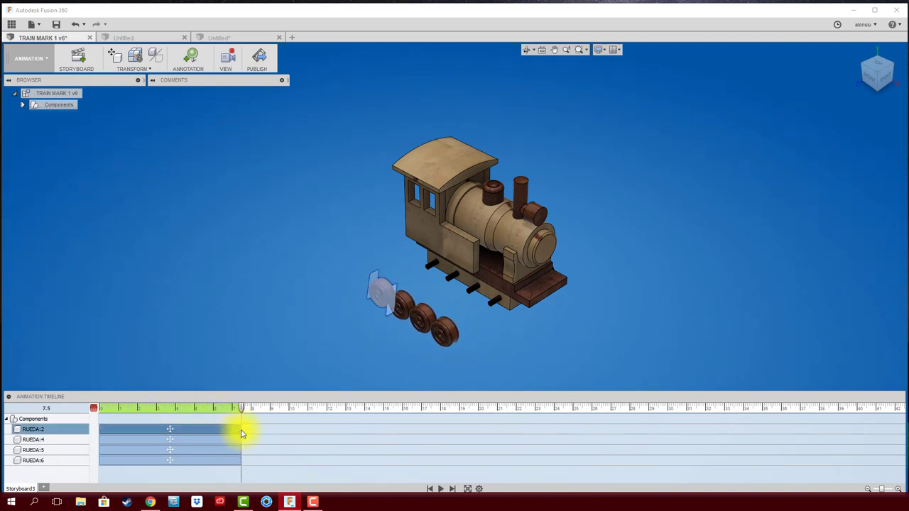
pyautogui.moveTo(240, 430); pyautogui.dragTo(155, 430)
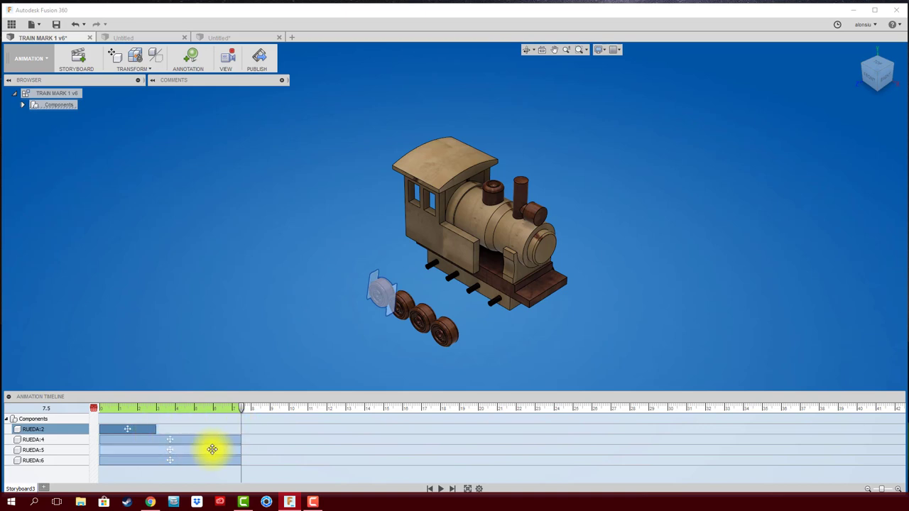
pyautogui.click(241, 441)
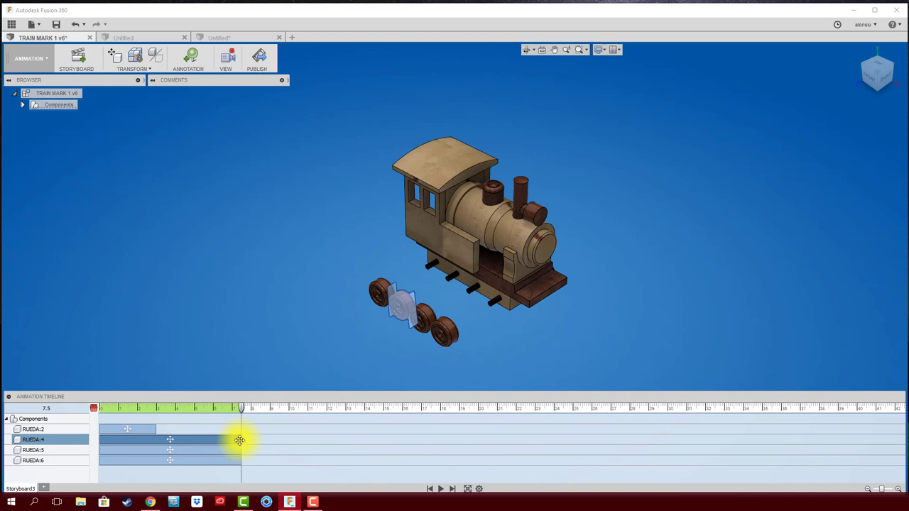
pyautogui.moveTo(240, 440); pyautogui.dragTo(155, 442)
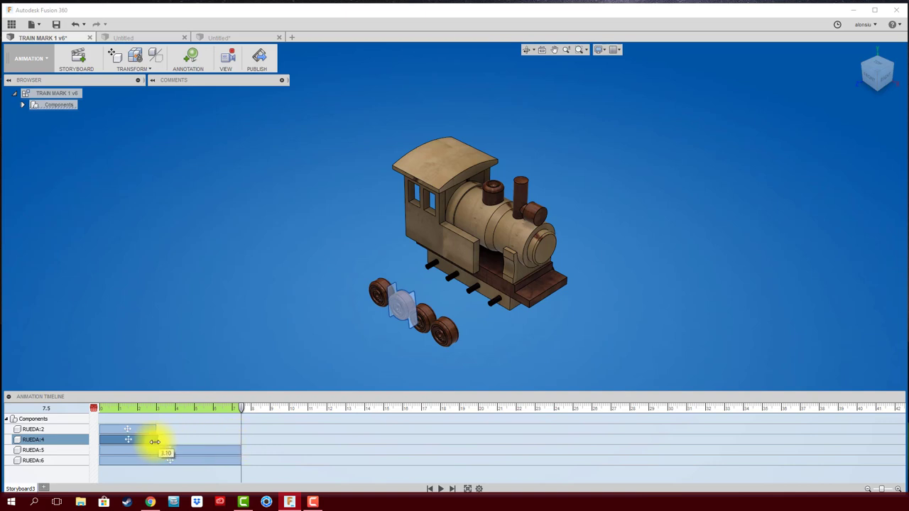
pyautogui.click(242, 452)
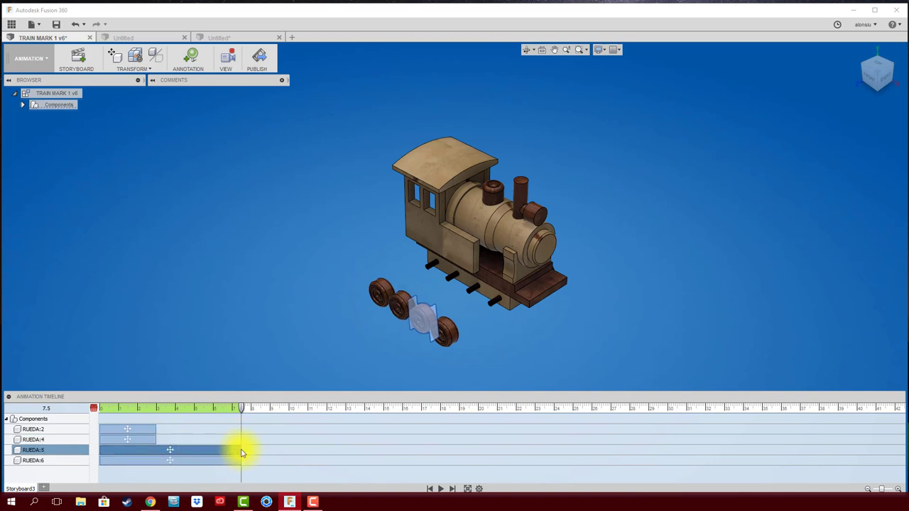
pyautogui.moveTo(241, 449); pyautogui.dragTo(159, 449)
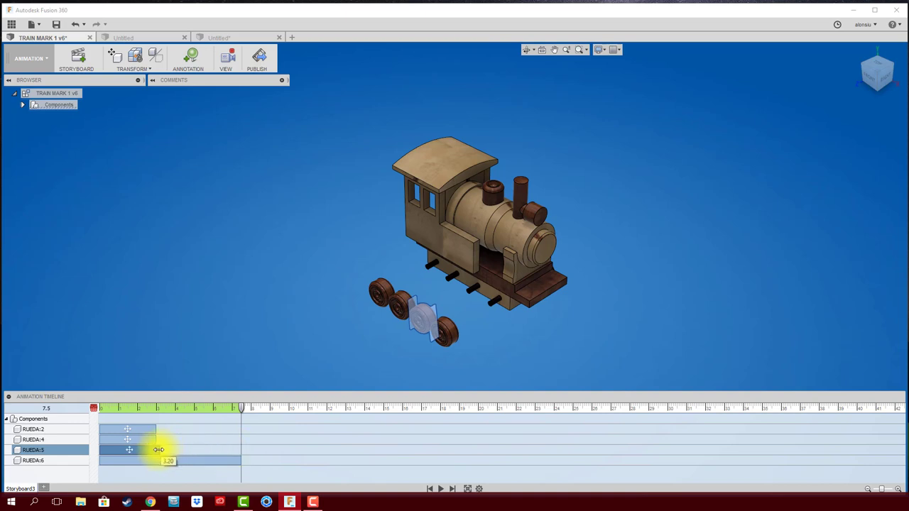
pyautogui.click(225, 462)
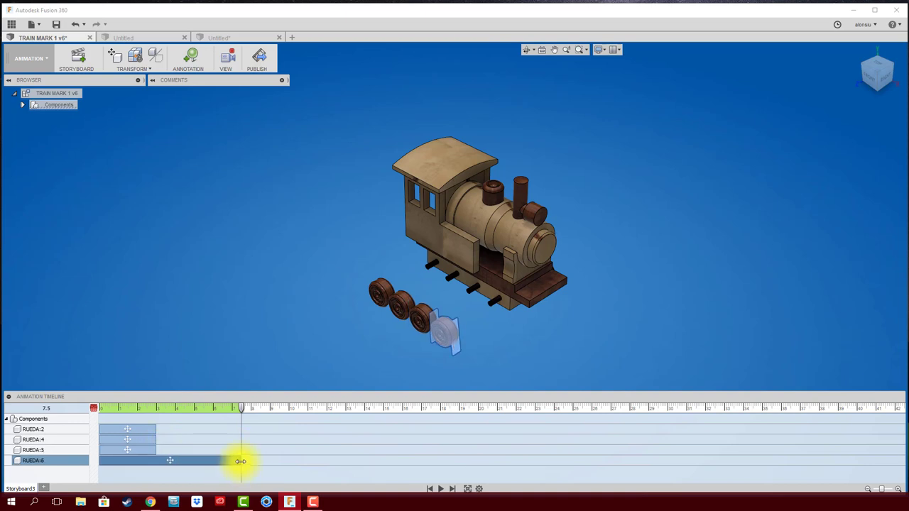
pyautogui.moveTo(241, 462); pyautogui.dragTo(156, 460)
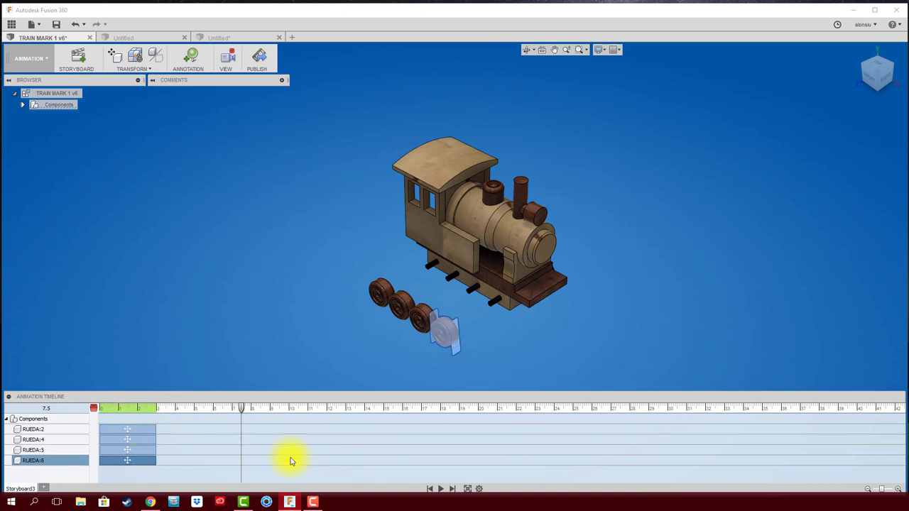
# Step: Shorten RUEDA:2 further and stagger RUEDA:4 after it, replaying to check the sequence
pyautogui.click(430, 489)
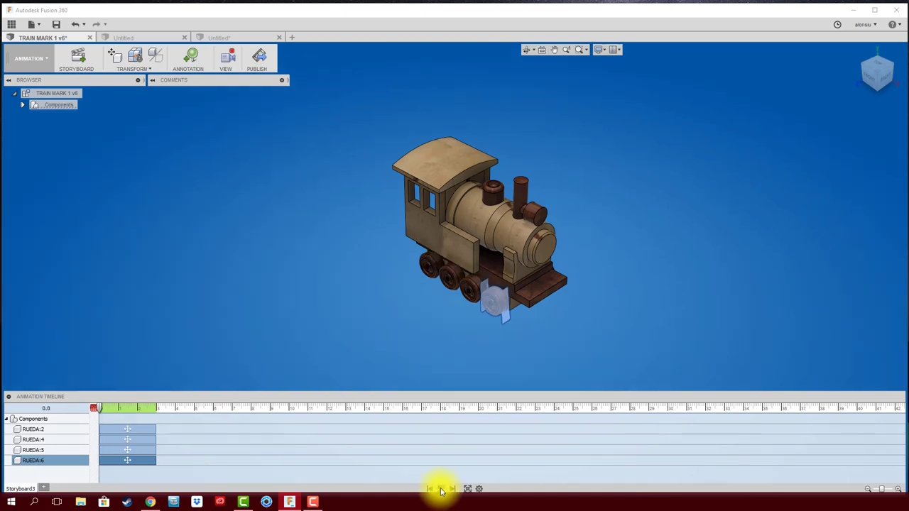
pyautogui.click(441, 490)
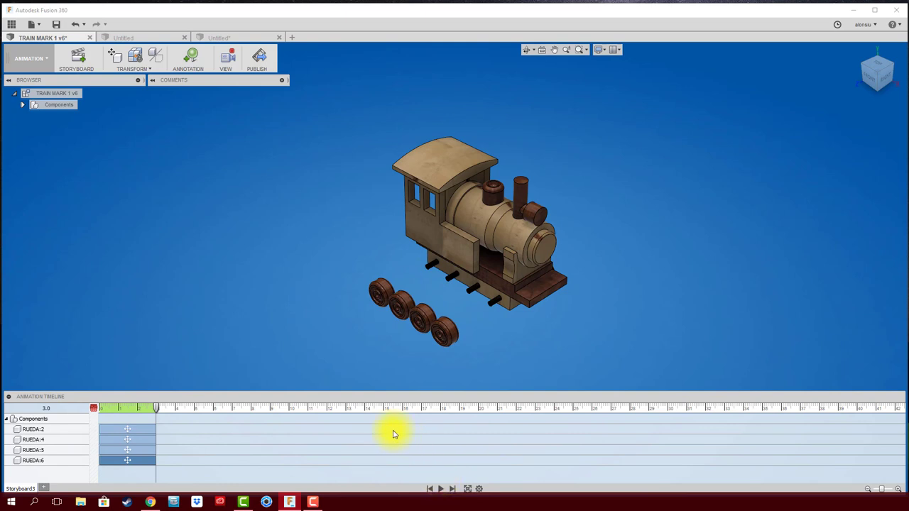
pyautogui.click(145, 429)
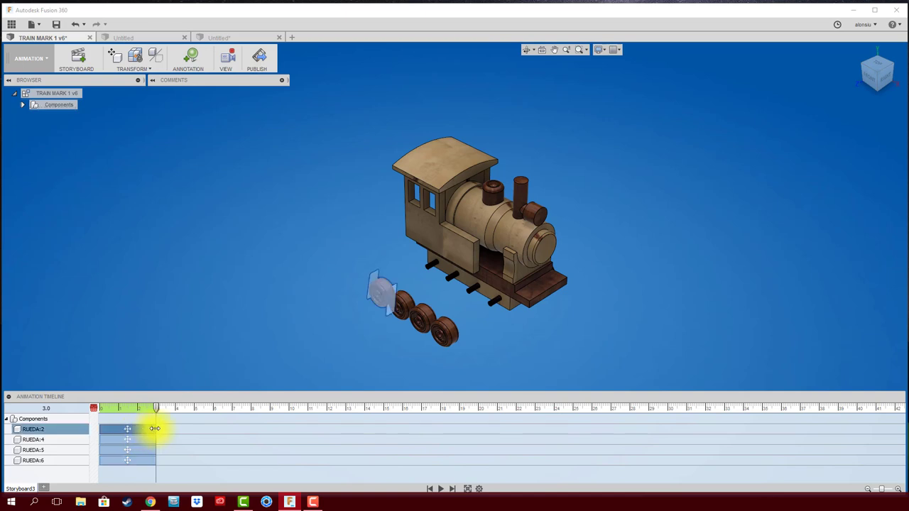
pyautogui.moveTo(155, 428)
pyautogui.mouseDown()
pyautogui.moveTo(120, 429)
pyautogui.moveTo(176, 439)
pyautogui.mouseUp()
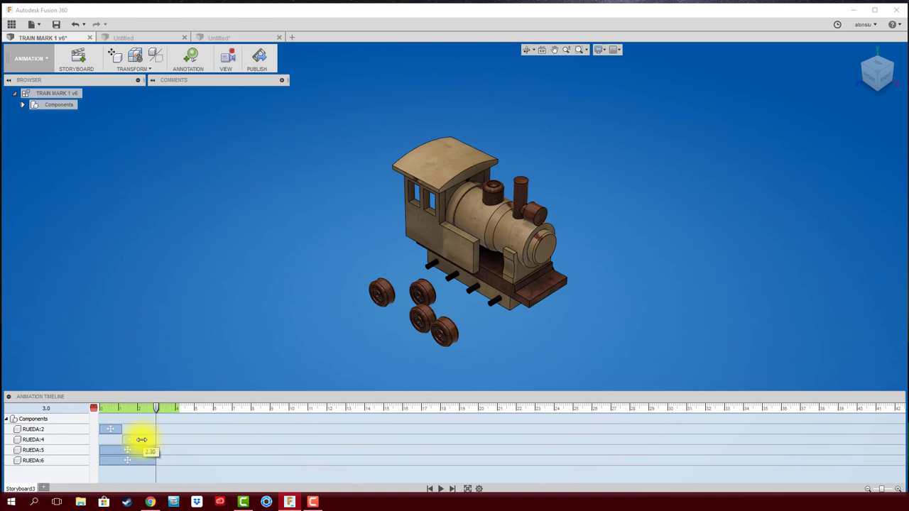
pyautogui.moveTo(140, 440)
pyautogui.mouseDown()
pyautogui.moveTo(195, 462)
pyautogui.moveTo(175, 458)
pyautogui.mouseUp()
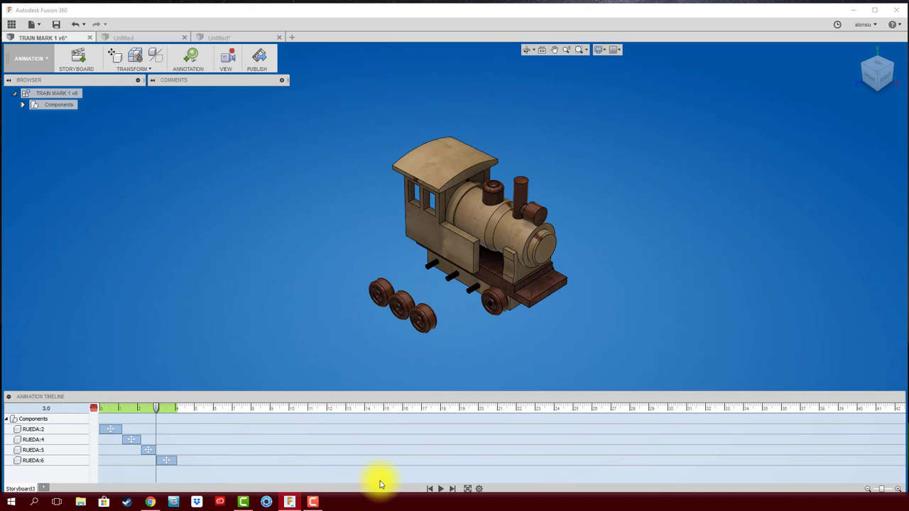
pyautogui.click(430, 489)
pyautogui.click(441, 488)
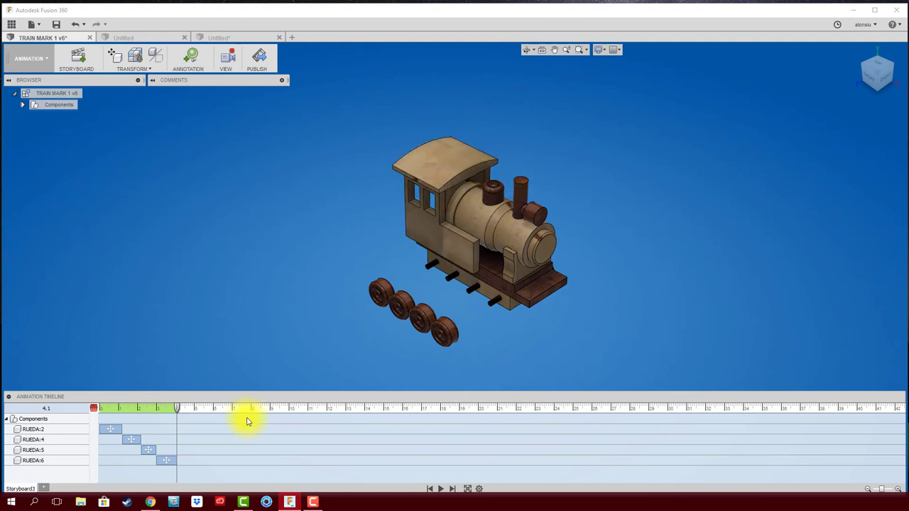
pyautogui.moveTo(177, 410); pyautogui.dragTo(274, 418)
# Step: Select the four cab components and animate the whole cab sliding off to the left
pyautogui.click(22, 105)
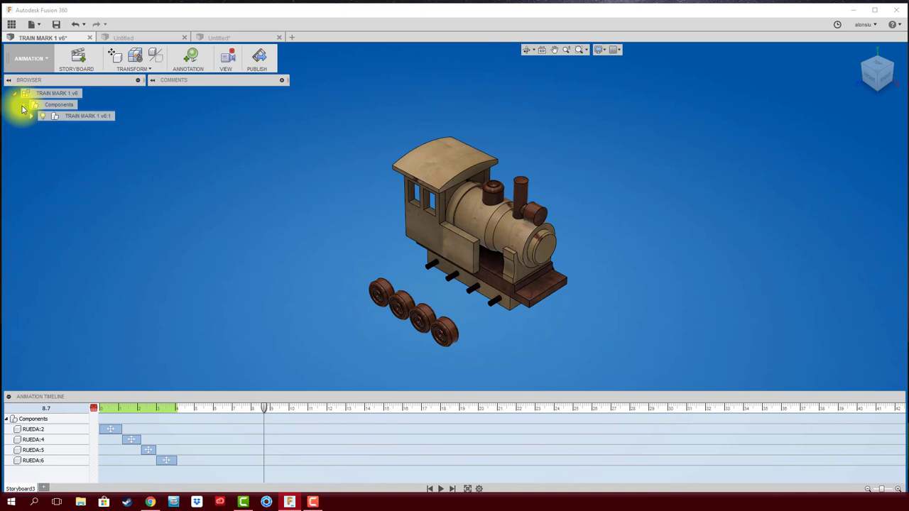
pyautogui.click(31, 115)
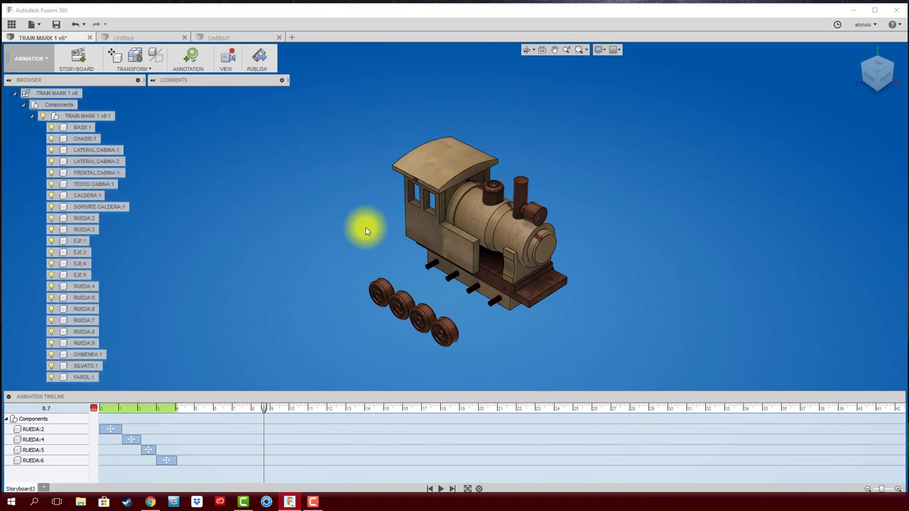
pyautogui.click(417, 237)
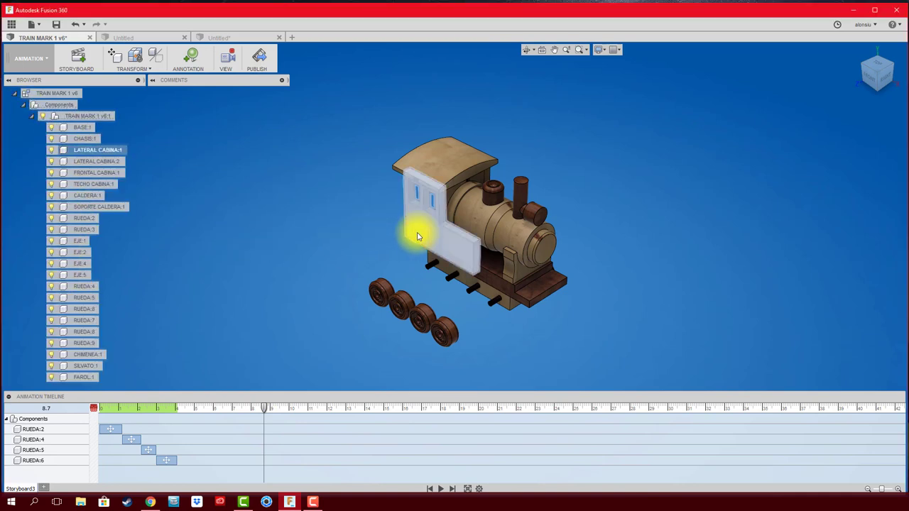
pyautogui.keyDown('ctrl'); pyautogui.click(98, 161); pyautogui.keyUp('ctrl')
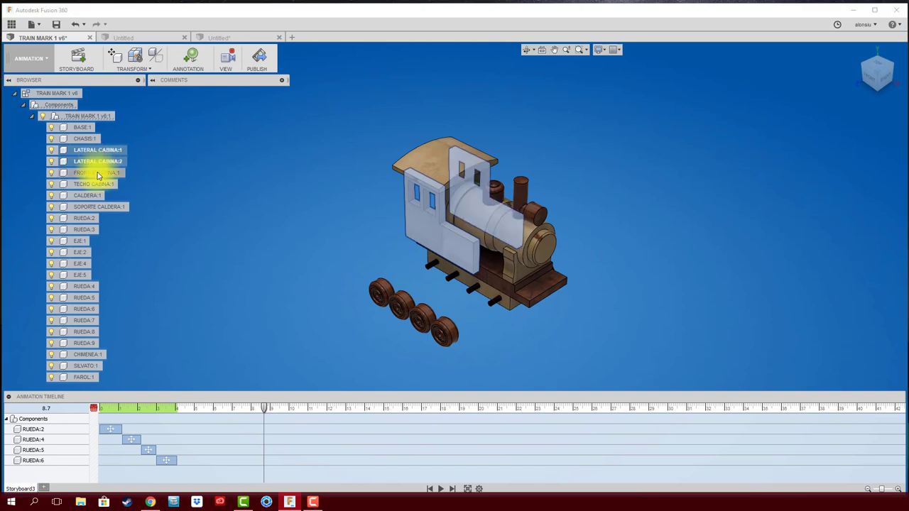
pyautogui.keyDown('ctrl'); pyautogui.click(98, 173); pyautogui.keyUp('ctrl')
pyautogui.keyDown('ctrl'); pyautogui.click(94, 184); pyautogui.keyUp('ctrl')
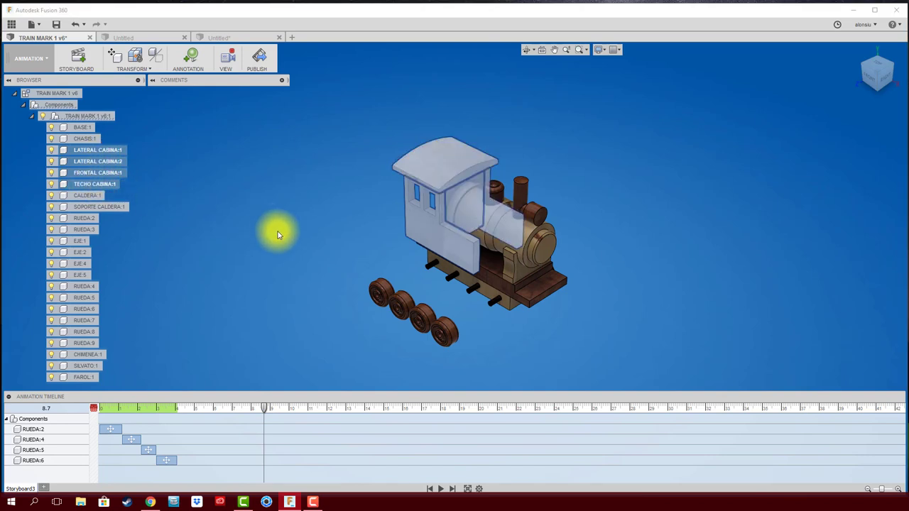
pyautogui.press('m')
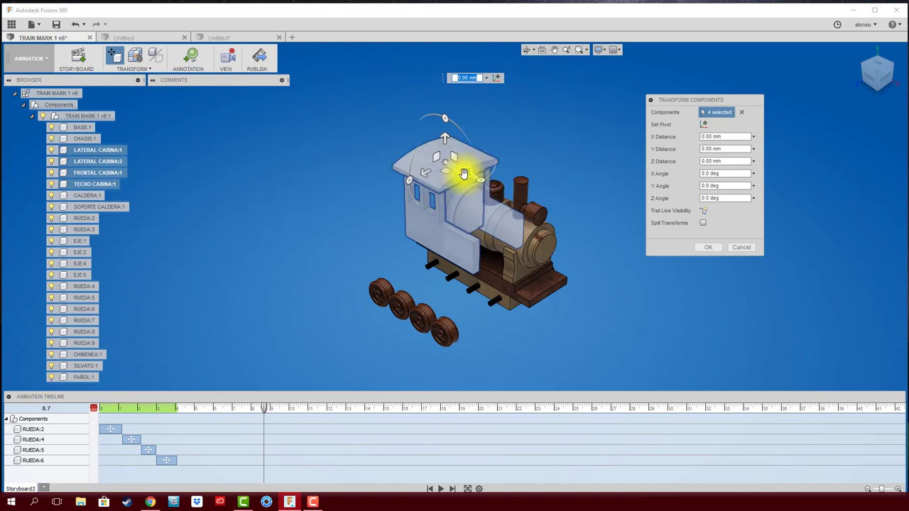
pyautogui.moveTo(466, 174); pyautogui.dragTo(356, 139)
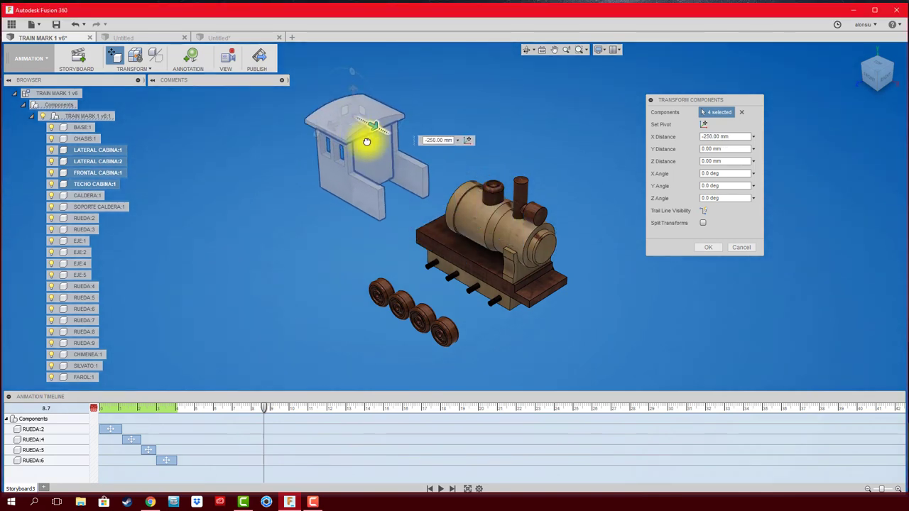
pyautogui.click(708, 247)
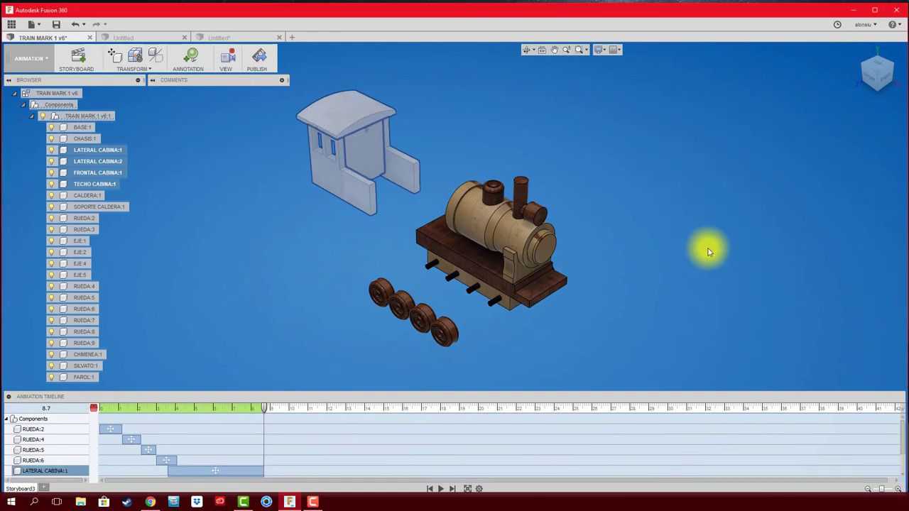
# Step: Push the LATERAL CABINA:1 side panel outward along Z
pyautogui.click(518, 153)
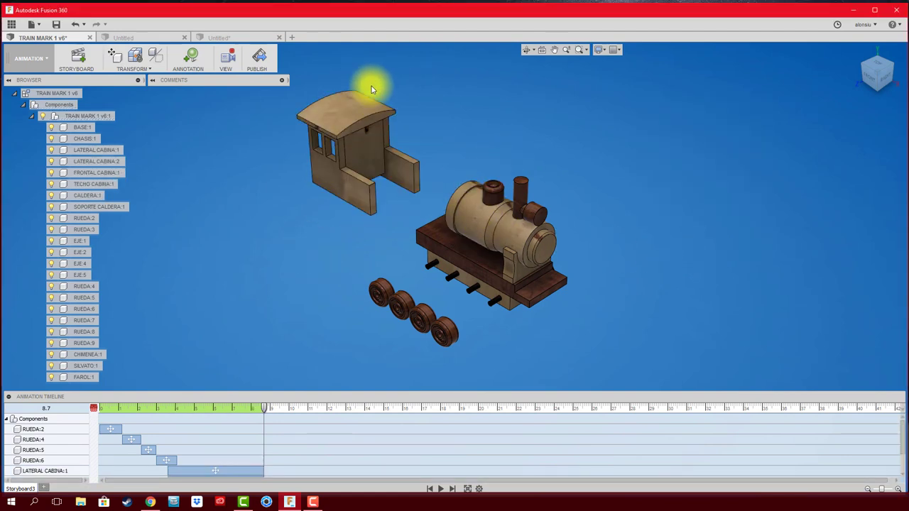
pyautogui.click(331, 178)
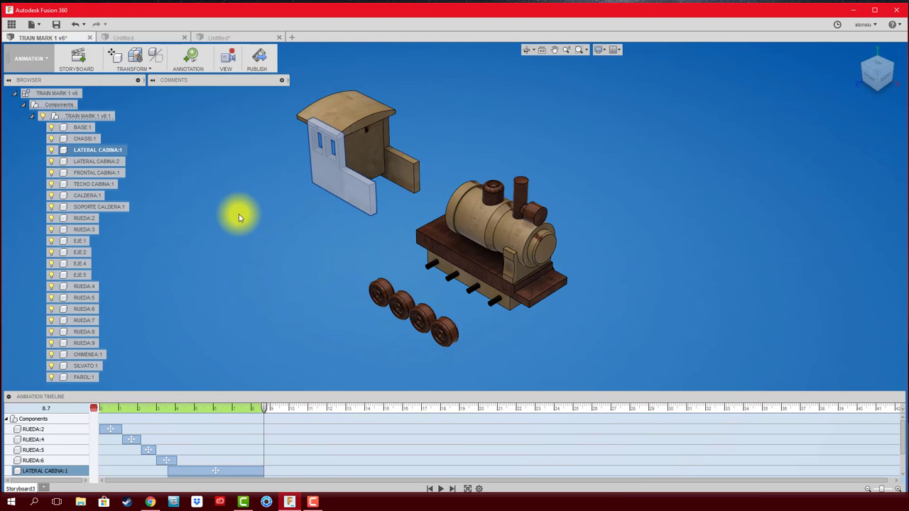
pyautogui.press('m')
pyautogui.moveTo(310, 178); pyautogui.dragTo(262, 203)
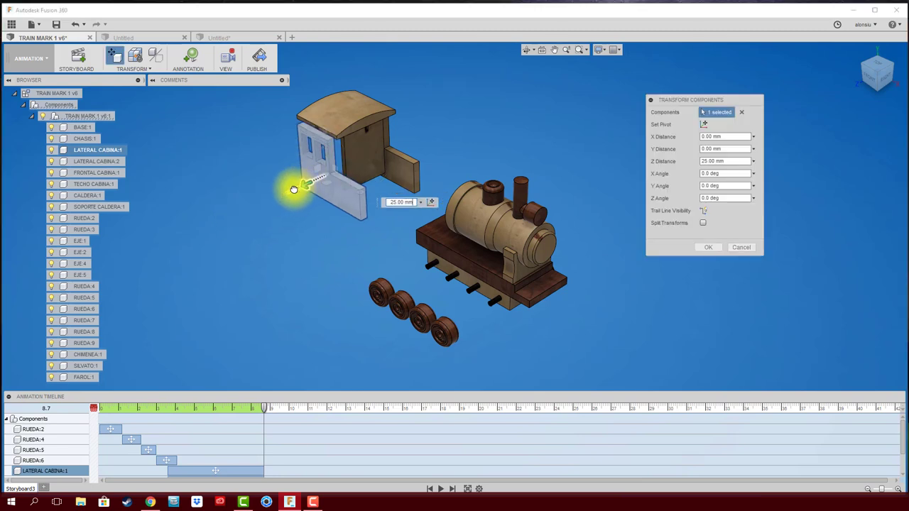
pyautogui.click(708, 247)
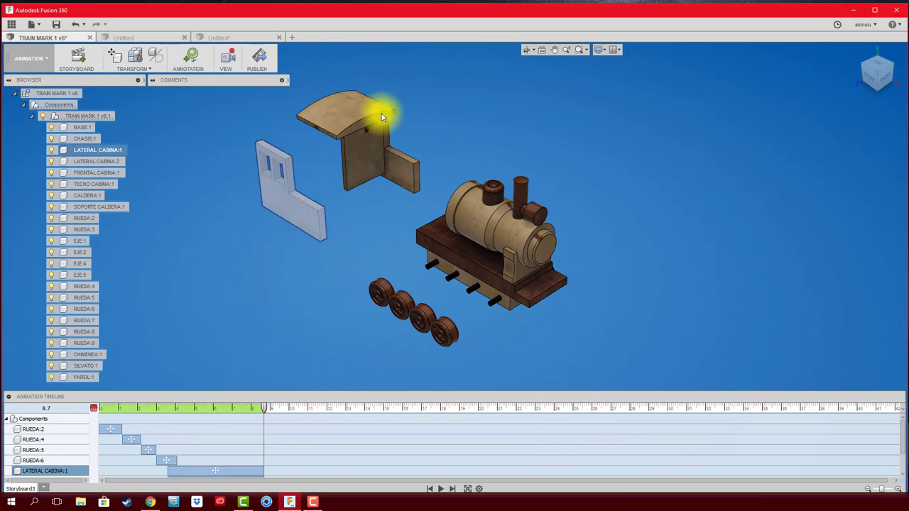
# Step: Lift the TECHO CABINA:1 roof 75 mm along Y and rewind the animation
pyautogui.click(362, 119)
pyautogui.press('m')
pyautogui.moveTo(346, 91); pyautogui.dragTo(345, 67)
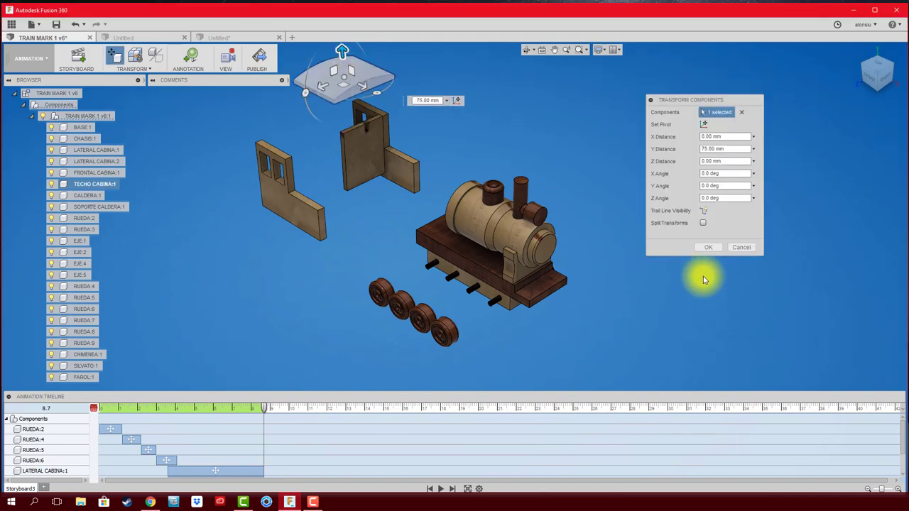
pyautogui.click(708, 247)
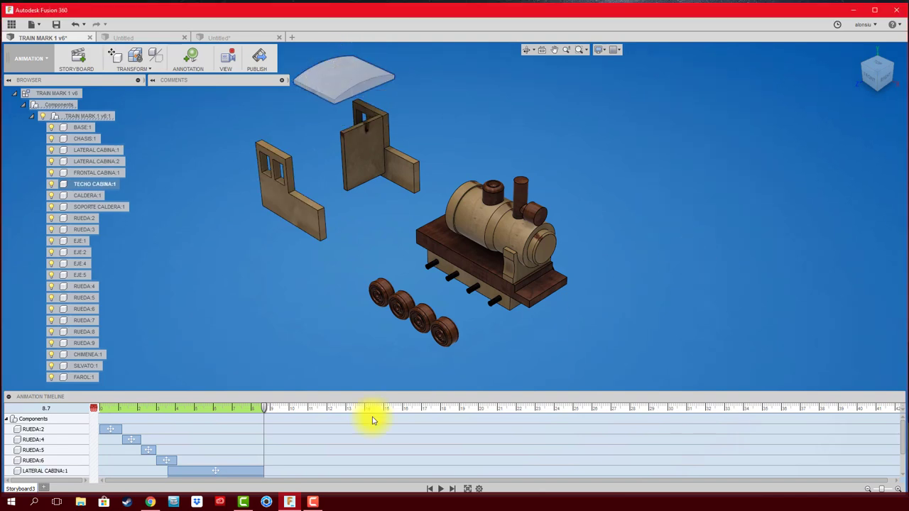
pyautogui.click(429, 489)
# Step: Delay the LATERAL CABINA:1 and TECHO CABINA:1 moves to start at 6.5 s, then scrub to preview
pyautogui.click(438, 489)
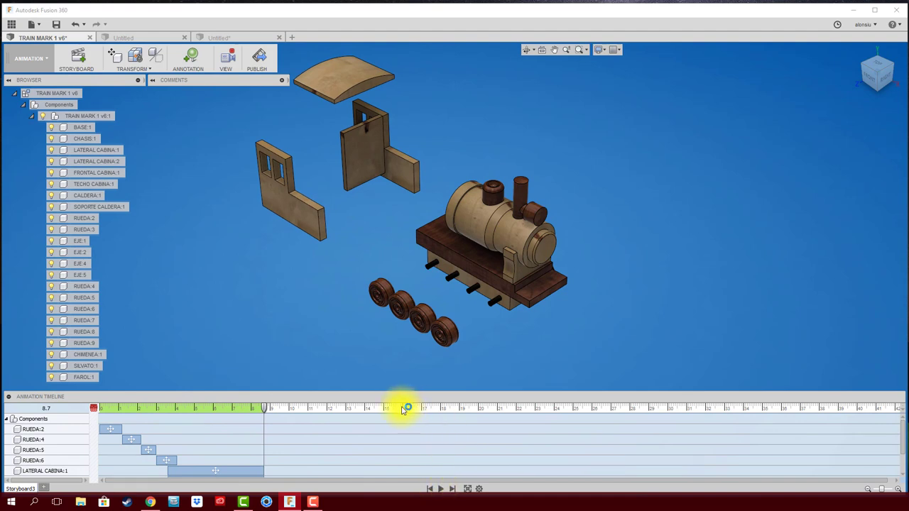
pyautogui.scroll(-1, 416, 443)
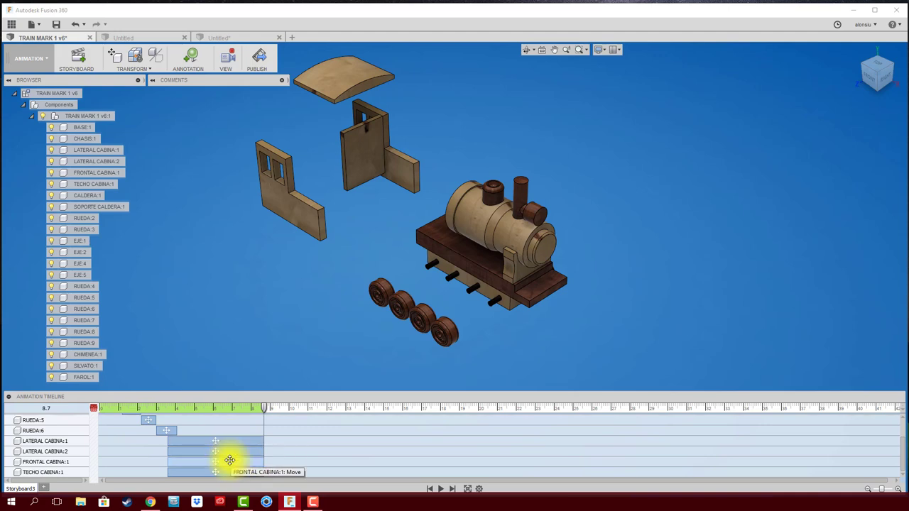
pyautogui.click(304, 227)
pyautogui.click(304, 228)
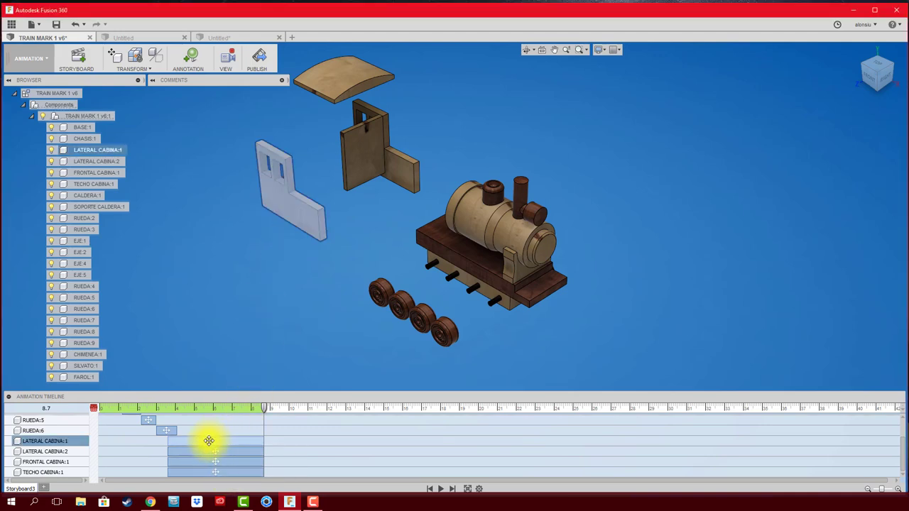
pyautogui.moveTo(209, 441); pyautogui.dragTo(264, 441)
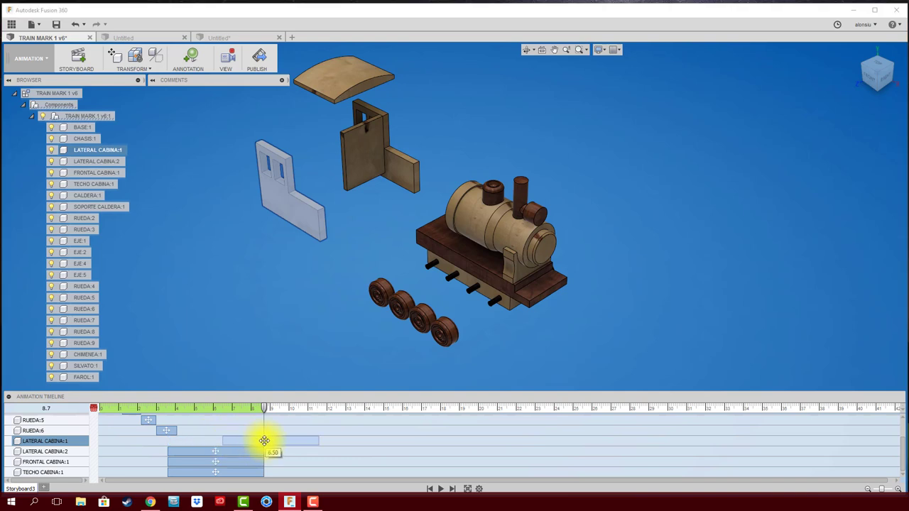
pyautogui.click(336, 89)
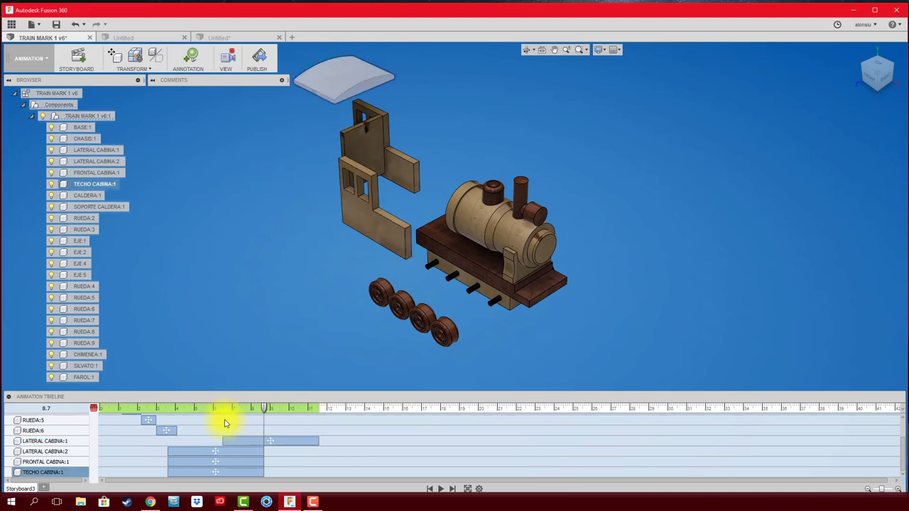
pyautogui.moveTo(209, 472); pyautogui.dragTo(282, 475)
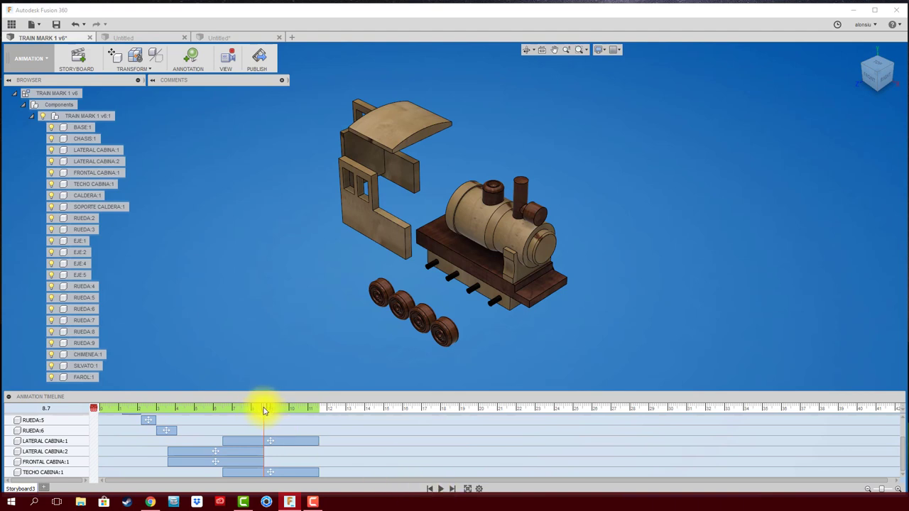
pyautogui.moveTo(265, 410); pyautogui.dragTo(190, 410)
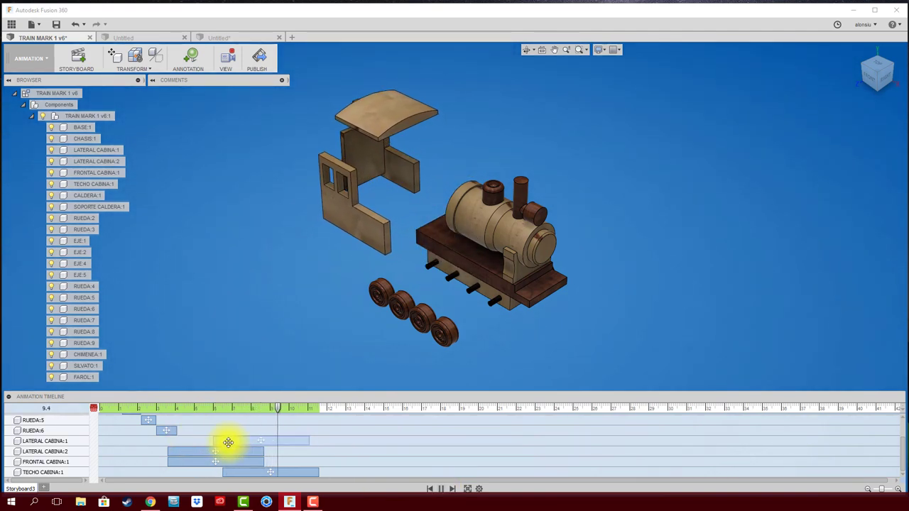
# Step: Realign the roof move and shift all four cab moves to start right after RUEDA:6
pyautogui.moveTo(255, 475); pyautogui.dragTo(200, 474)
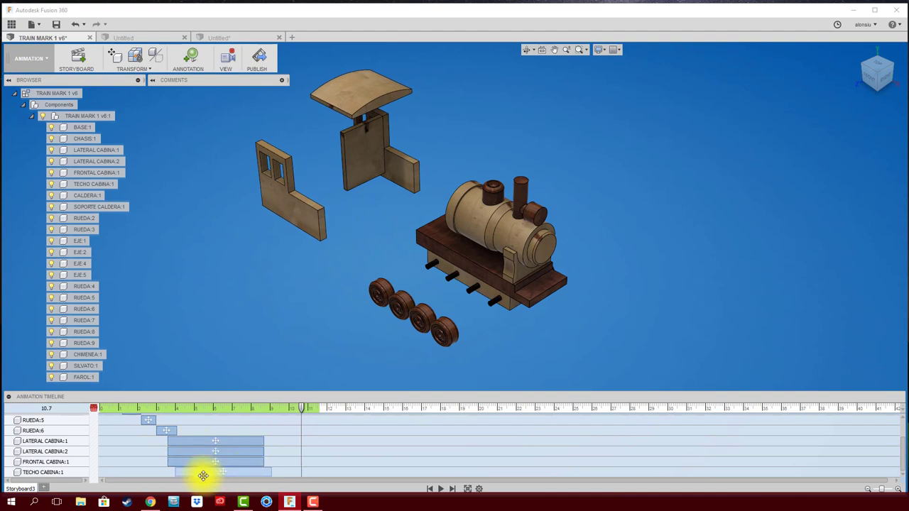
pyautogui.click(231, 443)
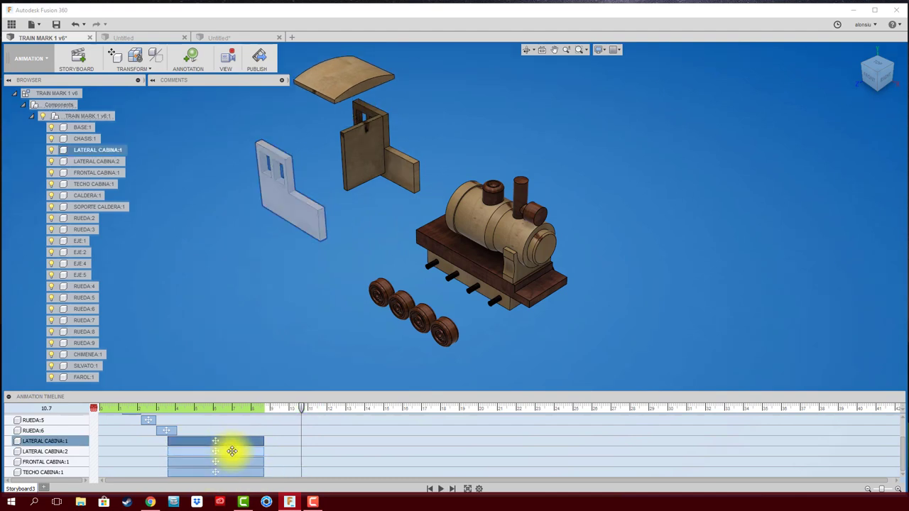
pyautogui.keyDown('ctrl'); pyautogui.click(232, 451); pyautogui.keyUp('ctrl')
pyautogui.keyDown('ctrl'); pyautogui.click(230, 461); pyautogui.keyUp('ctrl')
pyautogui.keyDown('ctrl'); pyautogui.click(229, 472); pyautogui.keyUp('ctrl')
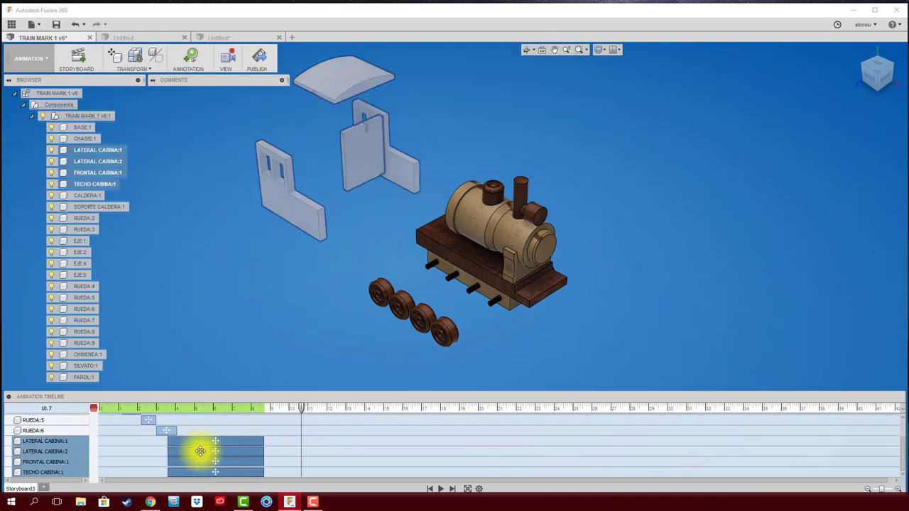
pyautogui.moveTo(191, 443); pyautogui.dragTo(197, 443)
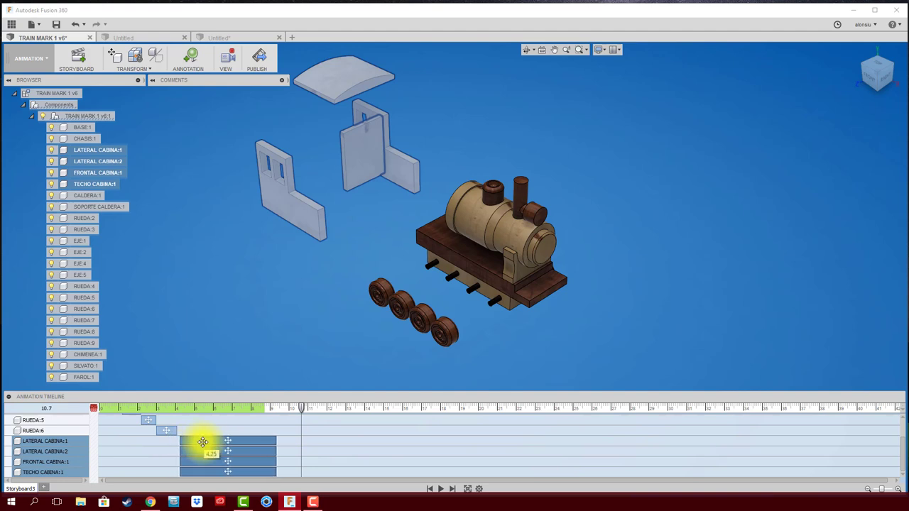
pyautogui.moveTo(199, 444); pyautogui.dragTo(200, 444)
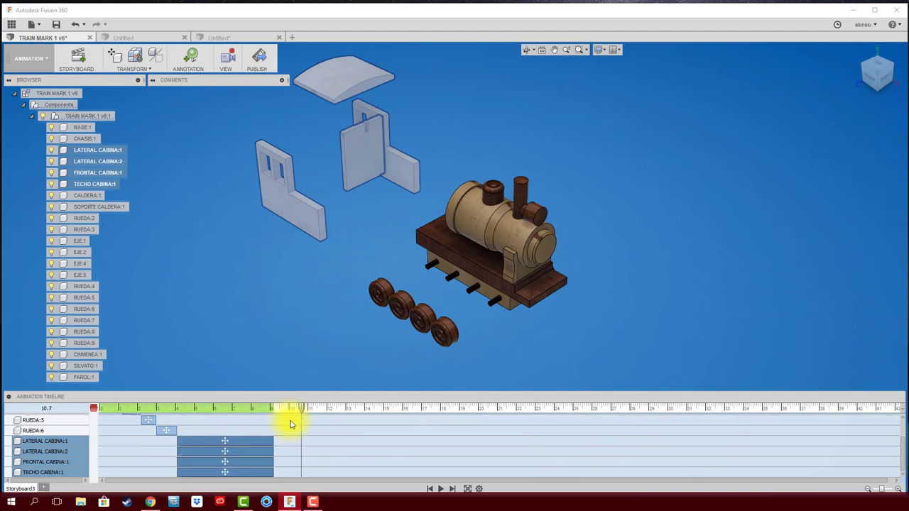
# Step: Scrub back and play the animation from about 3.6 seconds
pyautogui.moveTo(300, 412)
pyautogui.mouseDown()
pyautogui.moveTo(166, 412)
pyautogui.moveTo(245, 415)
pyautogui.moveTo(192, 417)
pyautogui.mouseUp()
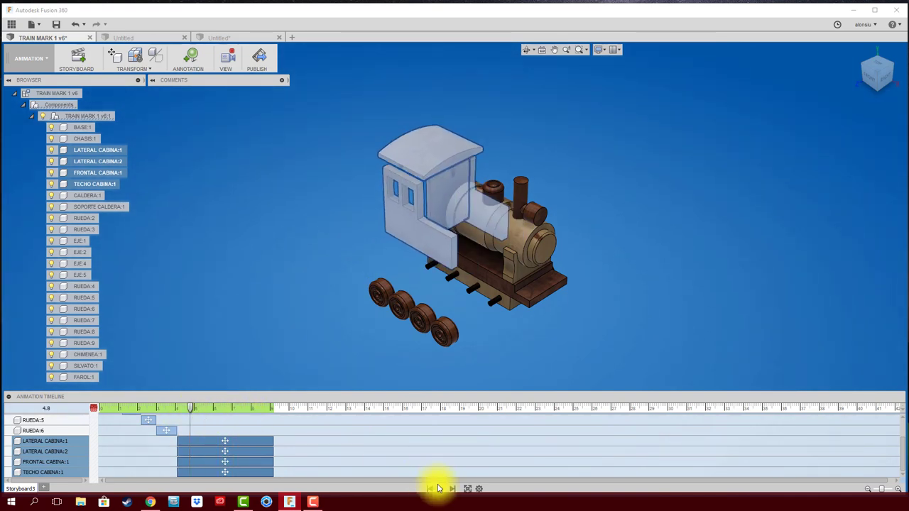
pyautogui.click(169, 410)
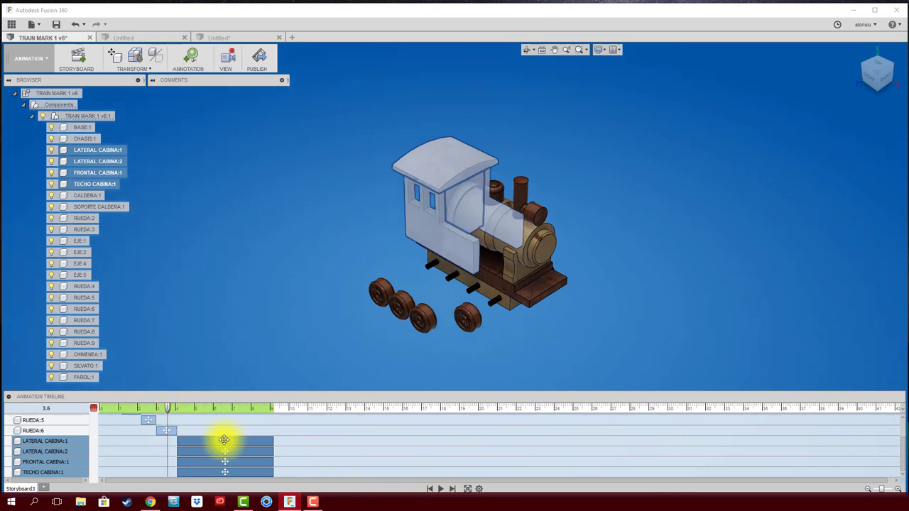
pyautogui.click(440, 490)
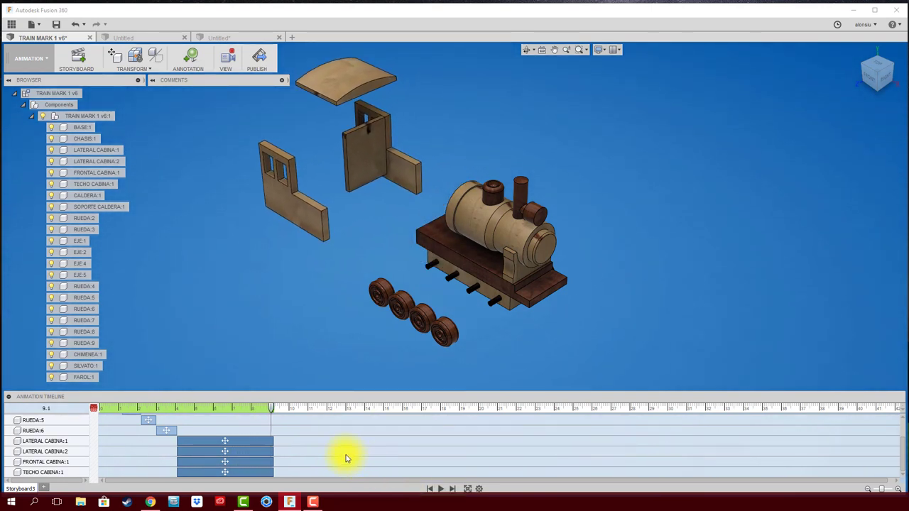
# Step: Delete the old cab move actions and re-animate the four cab pieces sliding left
pyautogui.rightClick(257, 442)
pyautogui.click(287, 501)
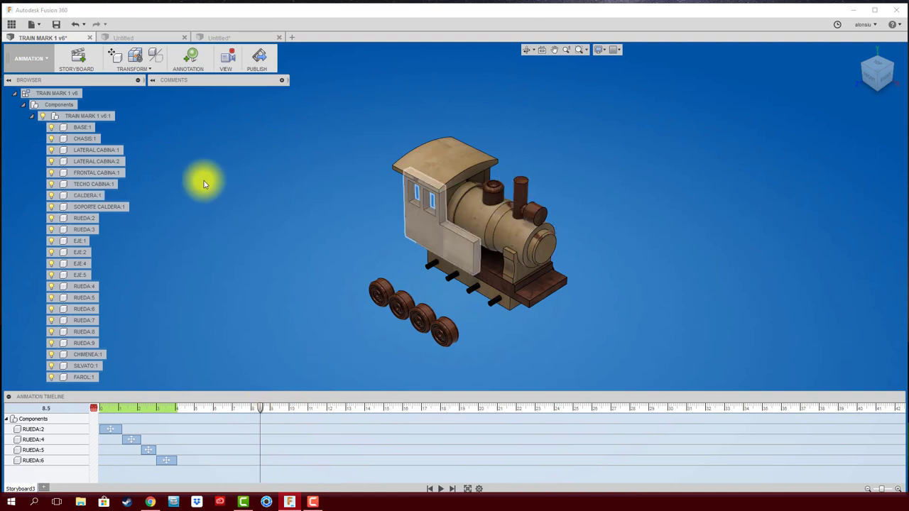
pyautogui.click(112, 151)
pyautogui.keyDown('ctrl'); pyautogui.click(101, 161); pyautogui.keyUp('ctrl')
pyautogui.keyDown('ctrl'); pyautogui.click(102, 173); pyautogui.keyUp('ctrl')
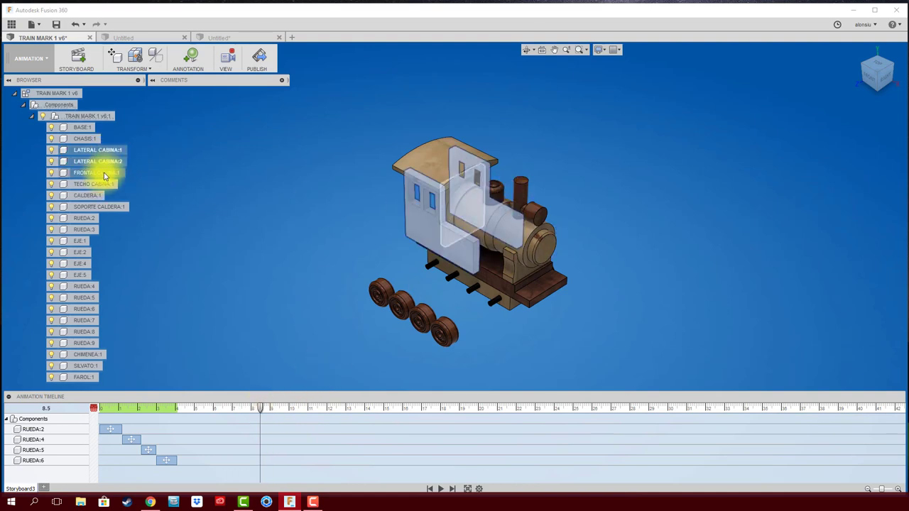
pyautogui.keyDown('ctrl'); pyautogui.click(101, 184); pyautogui.keyUp('ctrl')
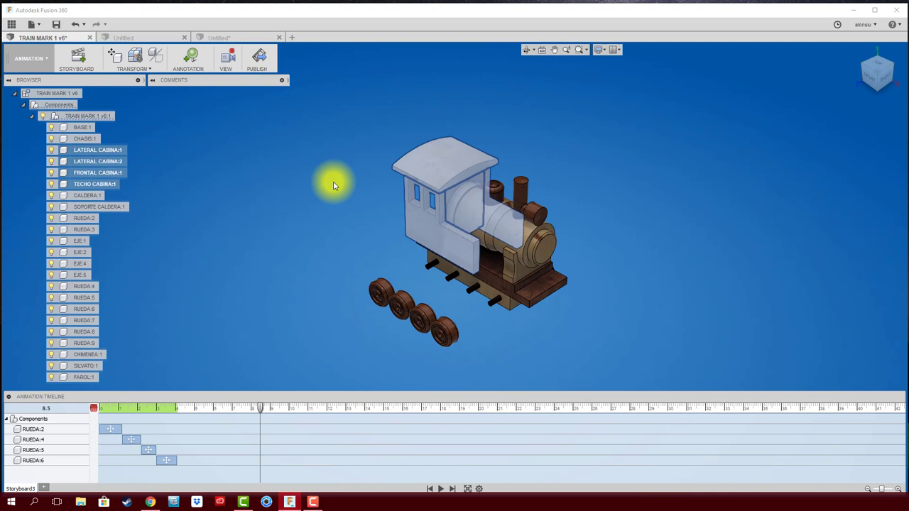
pyautogui.press('m')
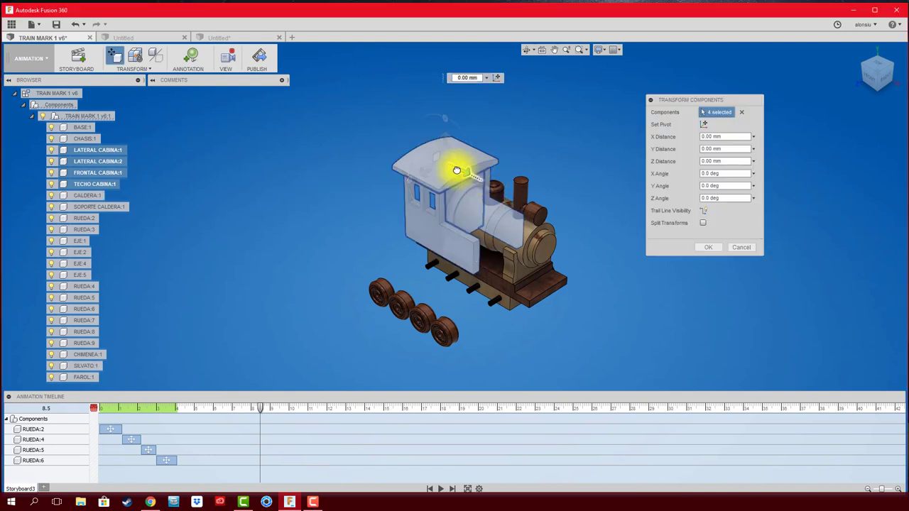
pyautogui.moveTo(456, 171); pyautogui.dragTo(381, 135)
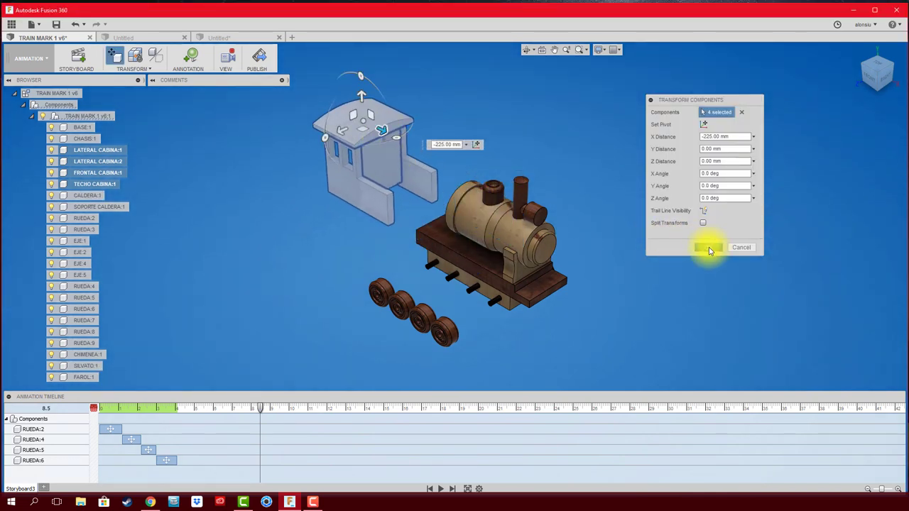
pyautogui.click(709, 248)
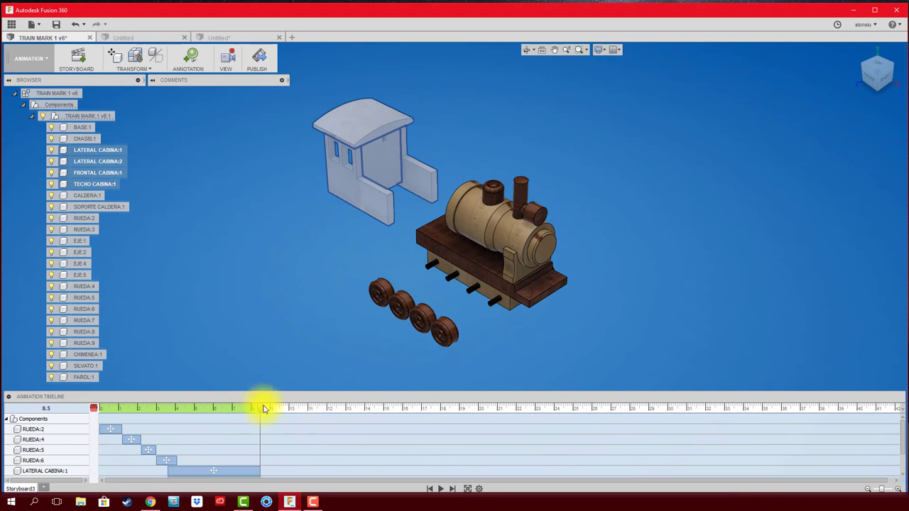
# Step: At a later time, push the LATERAL CABINA:1 side panel 75 mm further out
pyautogui.moveTo(260, 410); pyautogui.dragTo(329, 417)
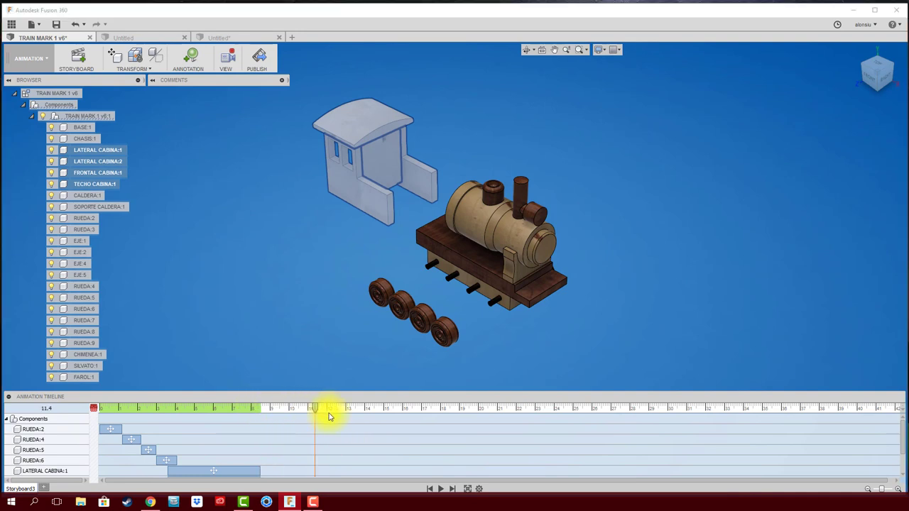
pyautogui.click(334, 221)
pyautogui.click(358, 204)
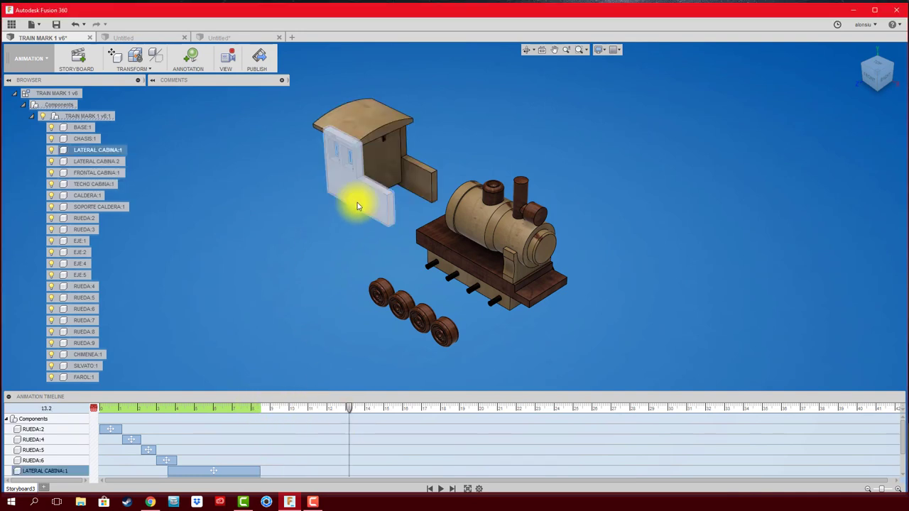
pyautogui.press('m')
pyautogui.moveTo(334, 192); pyautogui.dragTo(282, 213)
pyautogui.click(711, 248)
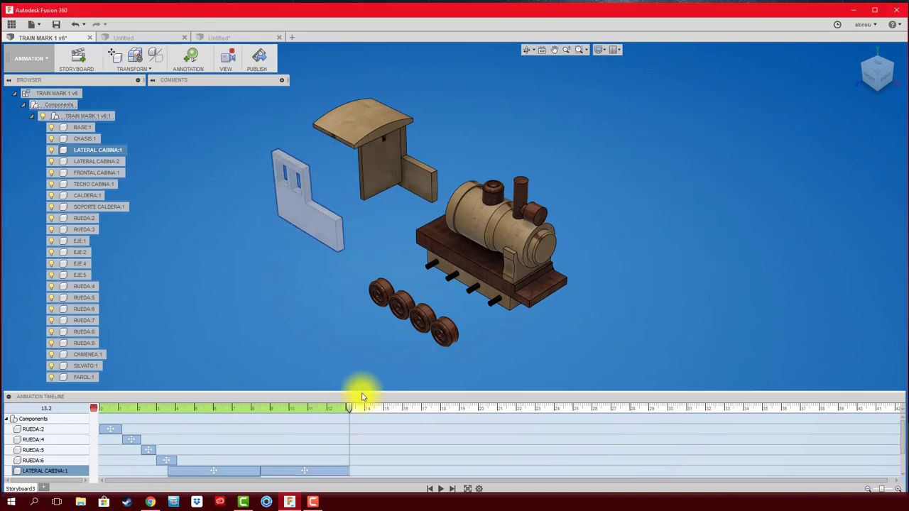
# Step: Later still, lift the TECHO CABINA:1 roof 75 mm, then replay from about 3.4 s
pyautogui.moveTo(349, 409); pyautogui.dragTo(364, 409)
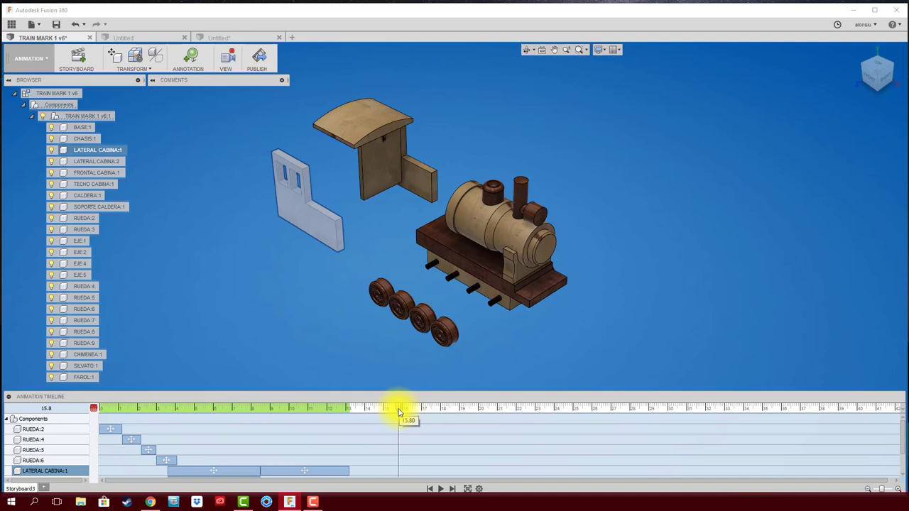
pyautogui.press('m')
pyautogui.click(362, 132)
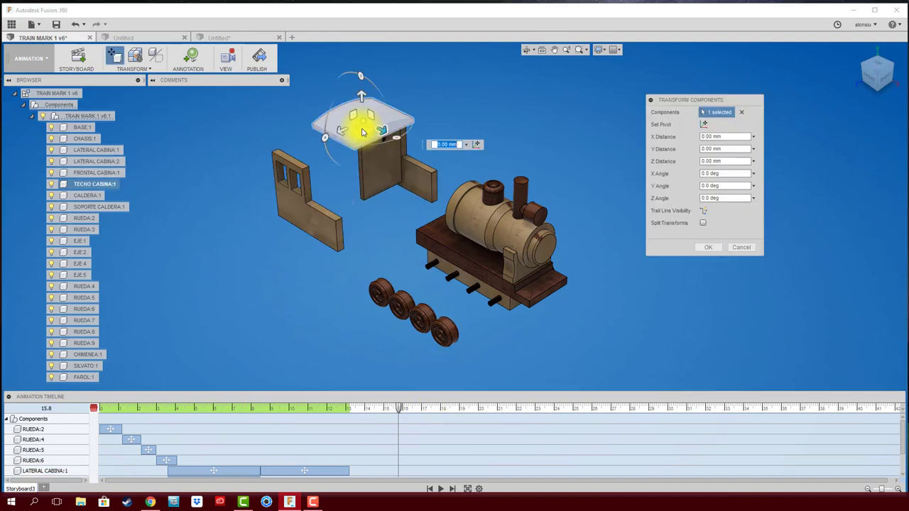
pyautogui.moveTo(361, 96); pyautogui.dragTo(360, 60)
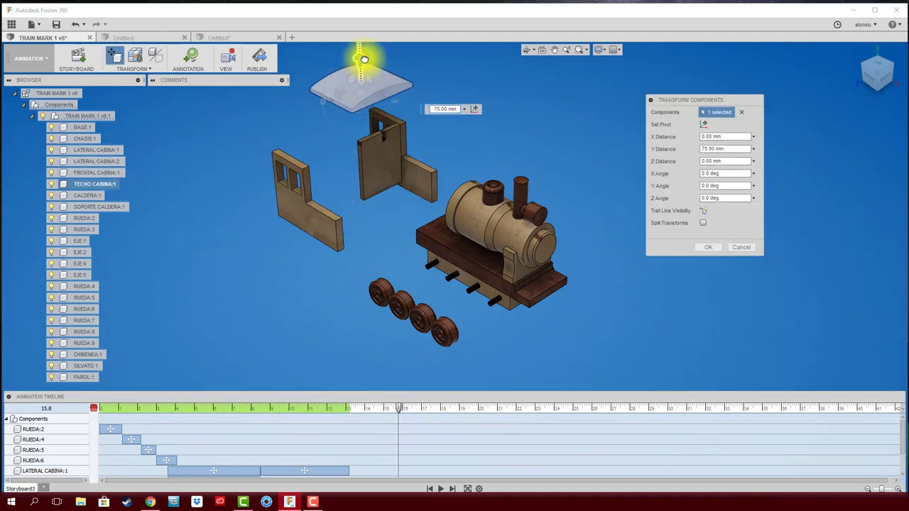
pyautogui.click(708, 247)
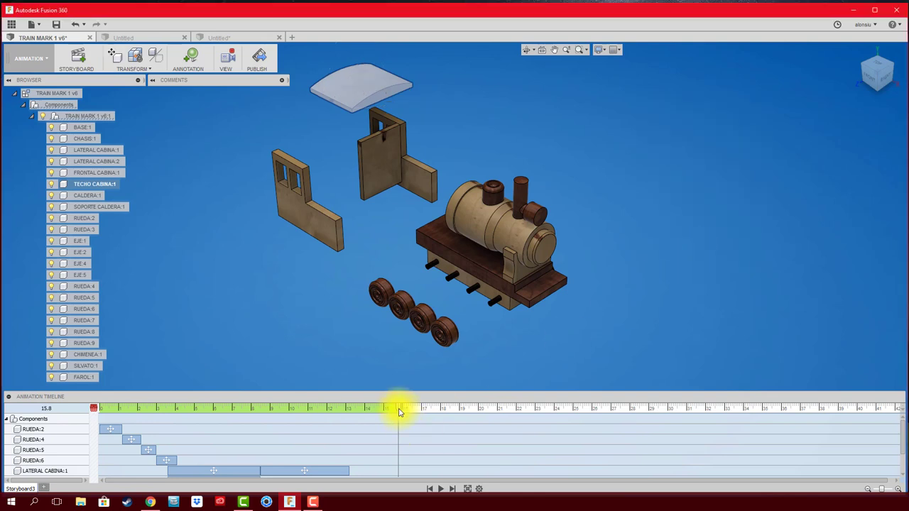
pyautogui.moveTo(399, 409); pyautogui.dragTo(163, 403)
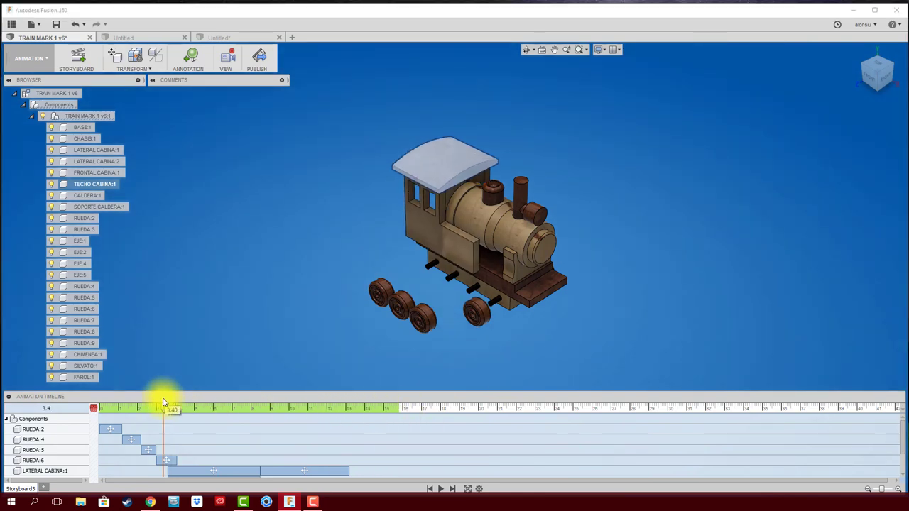
pyautogui.click(441, 490)
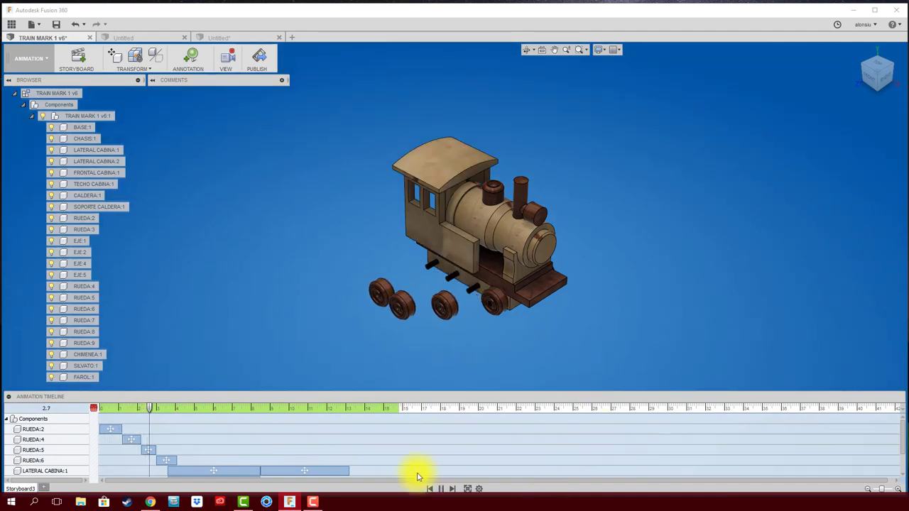
# Step: At the animation's end, select BASE, SOPORTE CALDERA, CALDERA, SILVATO, CHIMENEA and FAROL
pyautogui.click(453, 489)
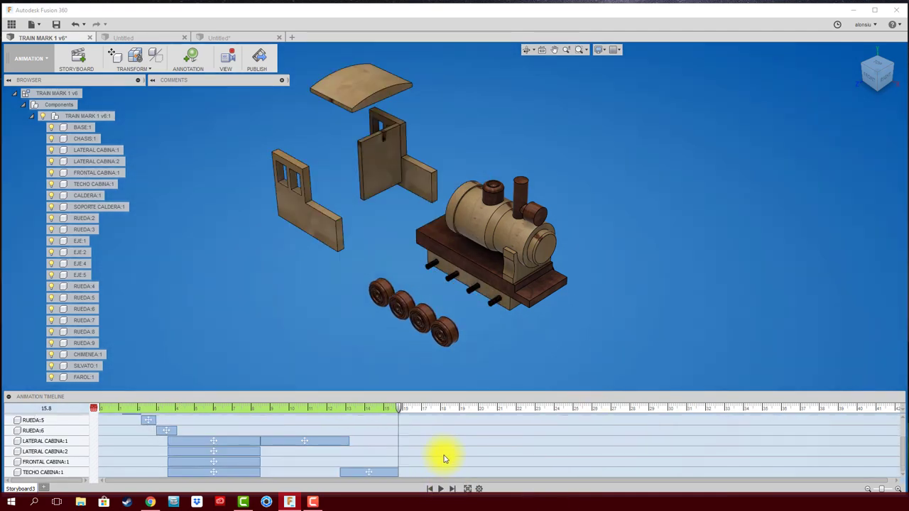
pyautogui.scroll(2, 418, 446)
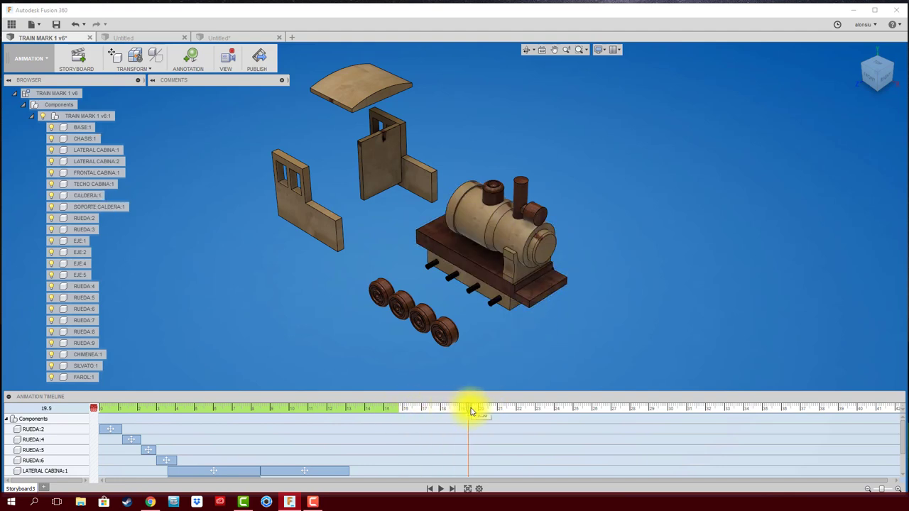
pyautogui.click(544, 297)
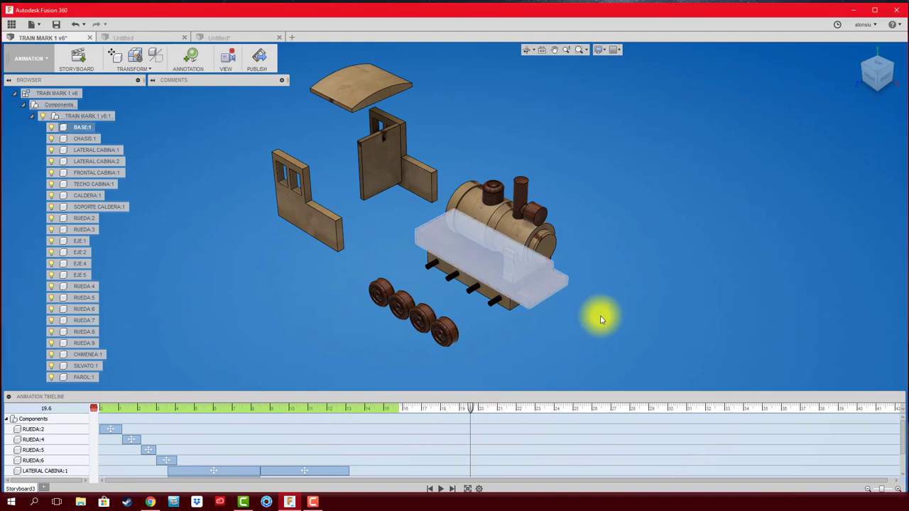
pyautogui.keyDown('ctrl'); pyautogui.click(517, 263); pyautogui.keyUp('ctrl')
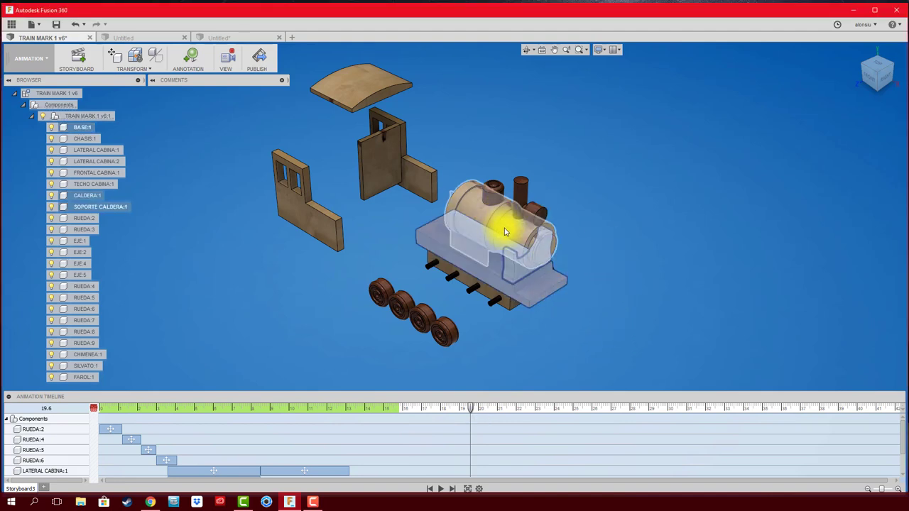
pyautogui.keyDown('ctrl'); pyautogui.click(501, 199); pyautogui.keyUp('ctrl')
pyautogui.keyDown('ctrl'); pyautogui.click(519, 189); pyautogui.keyUp('ctrl')
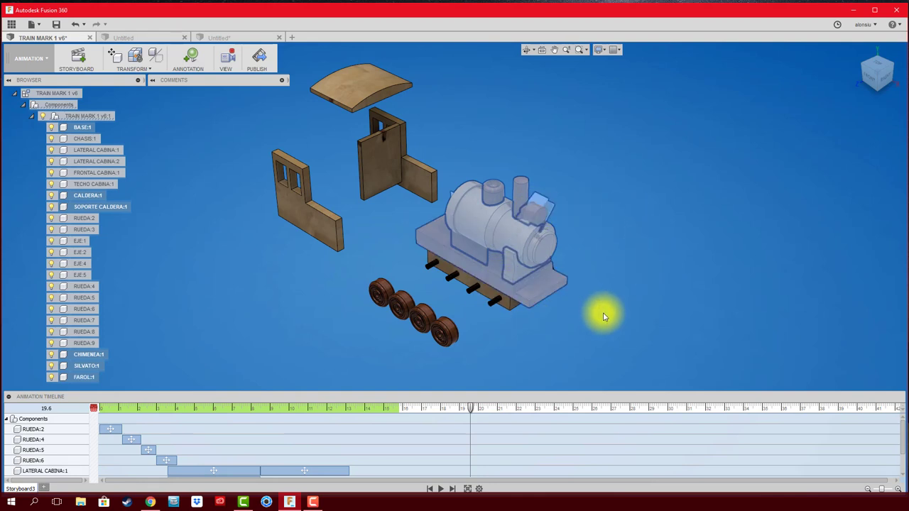
# Step: Slide the locomotive body 250 mm along X from the chassis, then scrub back to about 13 s
pyautogui.press('m')
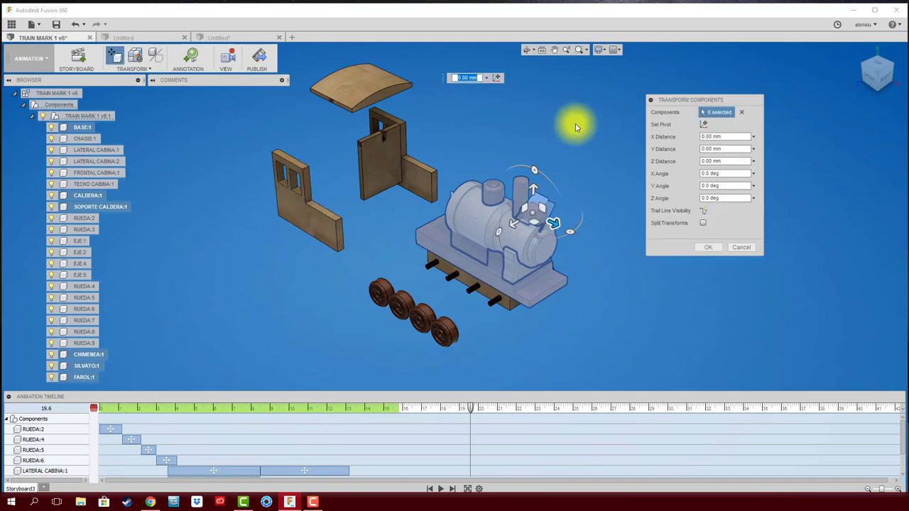
pyautogui.moveTo(536, 189); pyautogui.dragTo(538, 81)
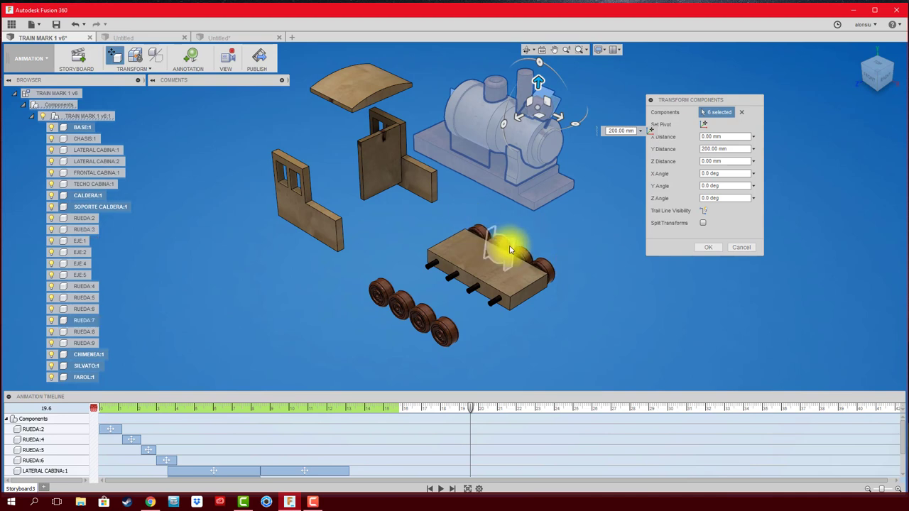
pyautogui.moveTo(561, 117); pyautogui.dragTo(691, 174)
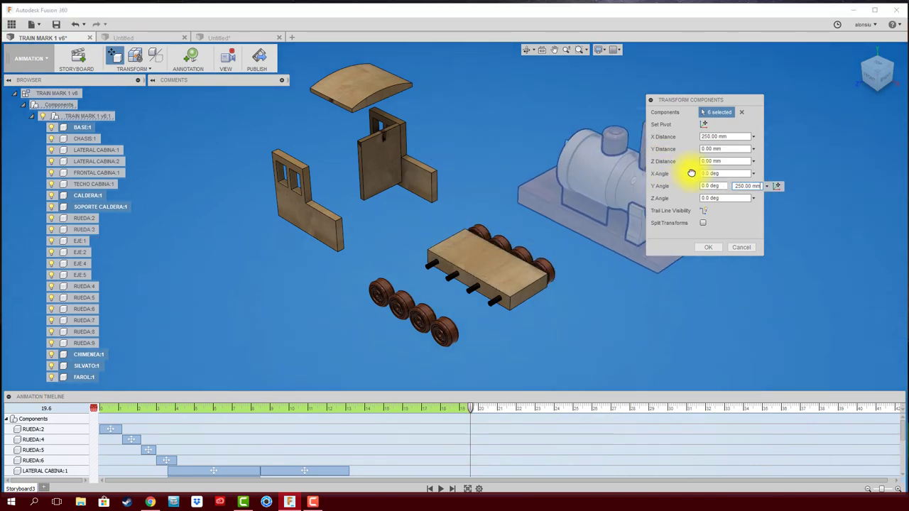
pyautogui.click(707, 246)
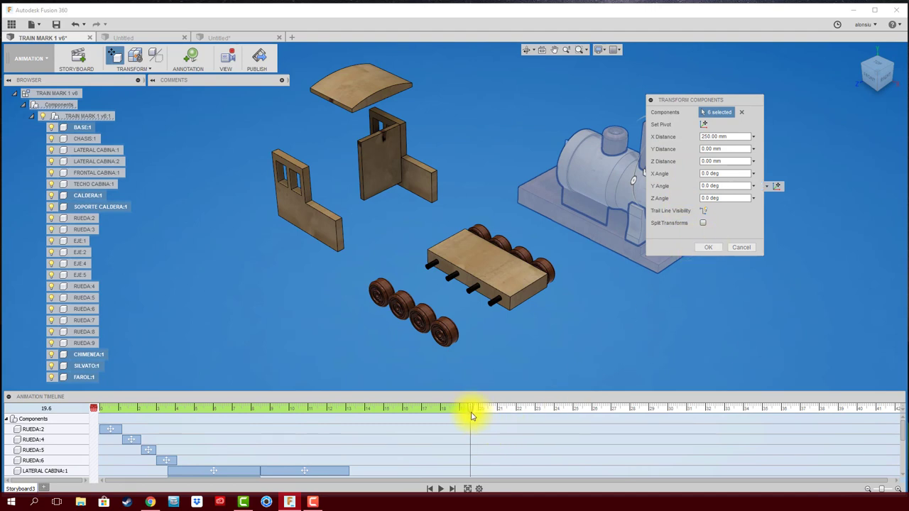
pyautogui.click(707, 247)
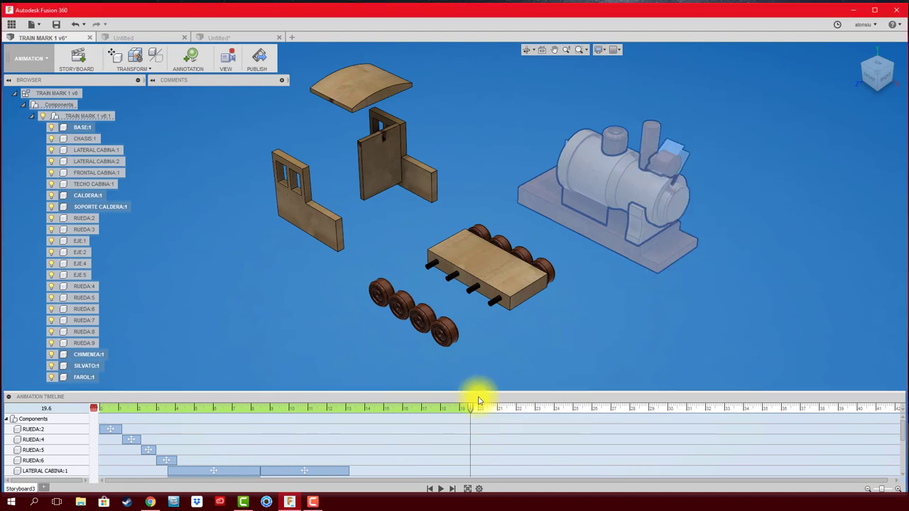
pyautogui.moveTo(469, 414); pyautogui.dragTo(345, 408)
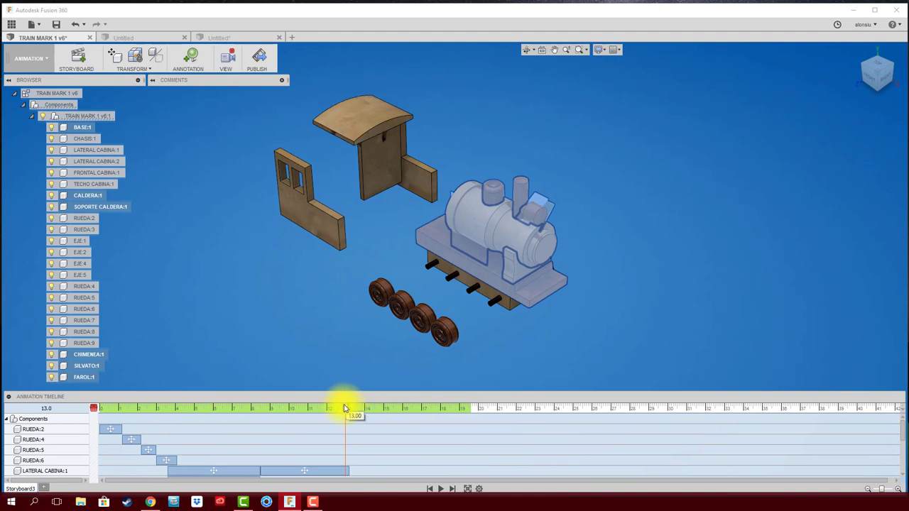
# Step: After playback, delete the BASE:1 through FAROL:1 locomotive body move actions and scrub to check
pyautogui.click(441, 490)
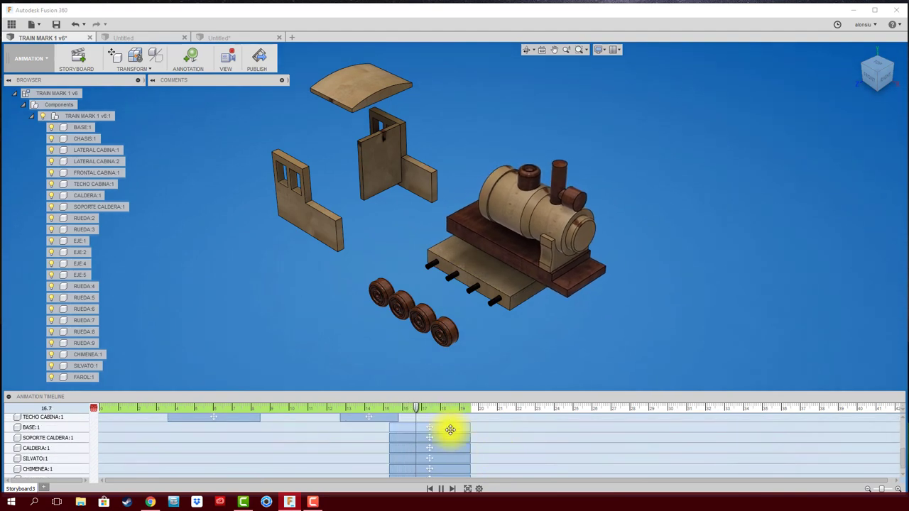
pyautogui.click(444, 428)
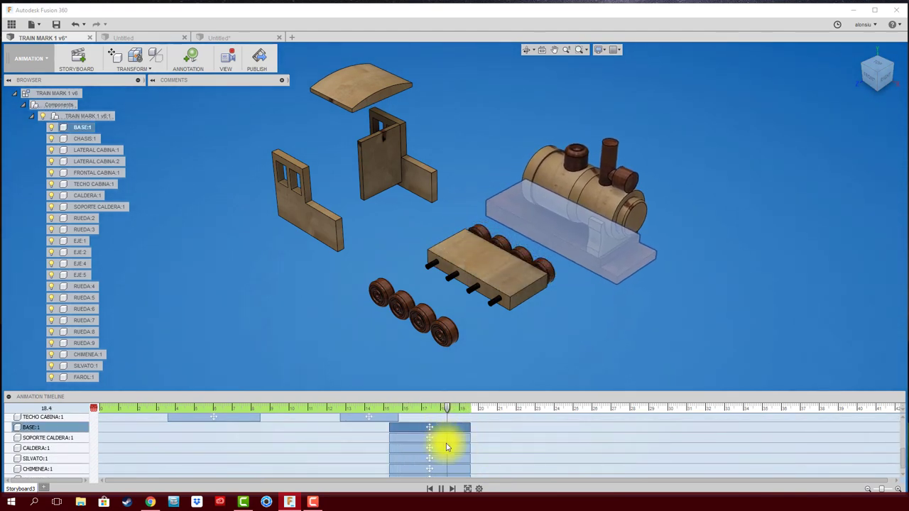
pyautogui.keyDown('ctrl'); pyautogui.click(442, 437); pyautogui.keyUp('ctrl')
pyautogui.keyDown('ctrl'); pyautogui.click(438, 448); pyautogui.keyUp('ctrl')
pyautogui.keyDown('ctrl'); pyautogui.click(439, 466); pyautogui.keyUp('ctrl')
pyautogui.keyDown('ctrl'); pyautogui.click(454, 458); pyautogui.keyUp('ctrl')
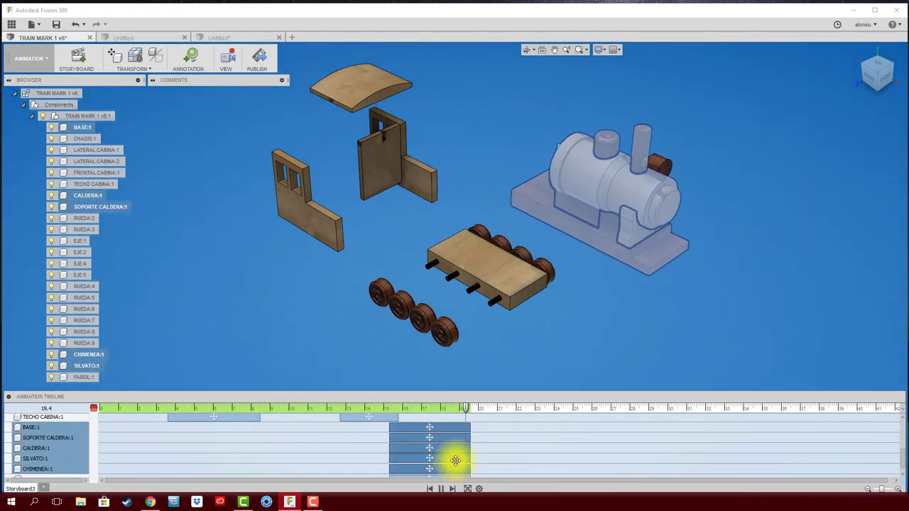
pyautogui.keyDown('ctrl'); pyautogui.click(446, 472); pyautogui.keyUp('ctrl')
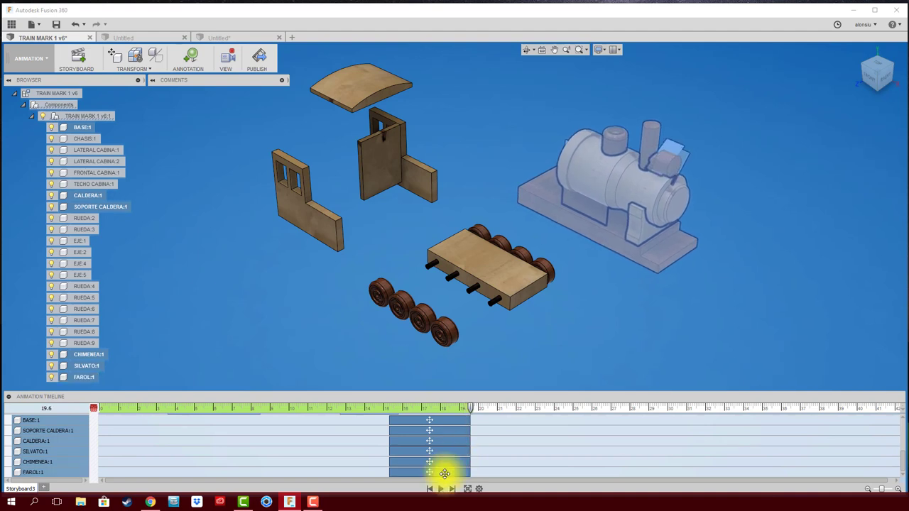
pyautogui.press('Delete')
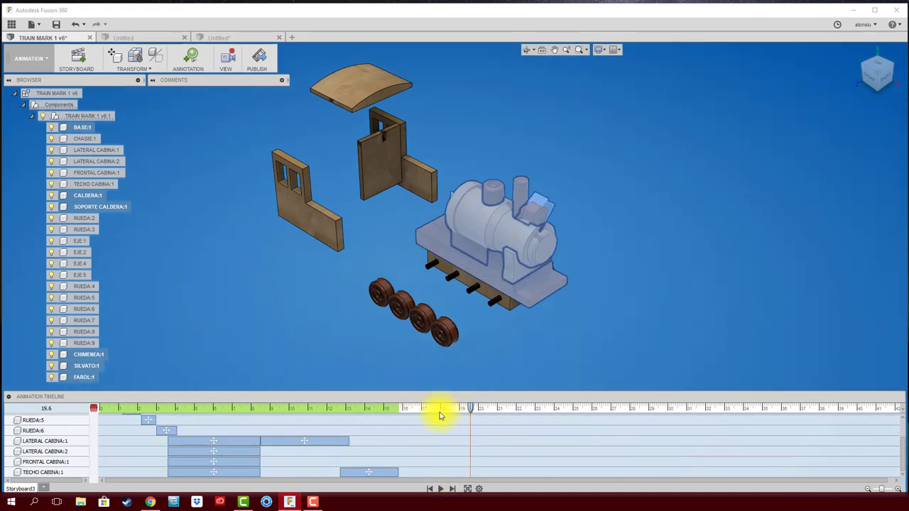
pyautogui.moveTo(439, 413)
pyautogui.mouseDown()
pyautogui.moveTo(394, 412)
pyautogui.moveTo(476, 416)
pyautogui.mouseUp()
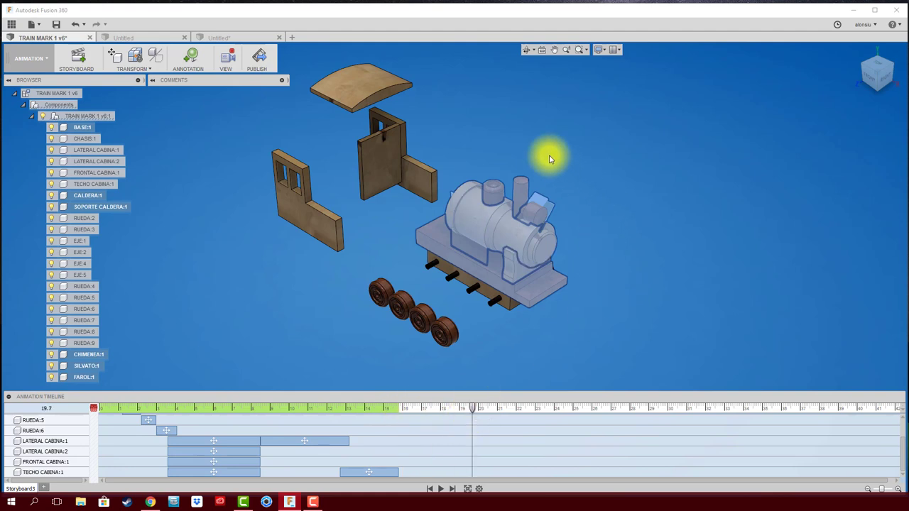
# Step: Apply a move lifting the locomotive body 150 mm upward
pyautogui.press('m')
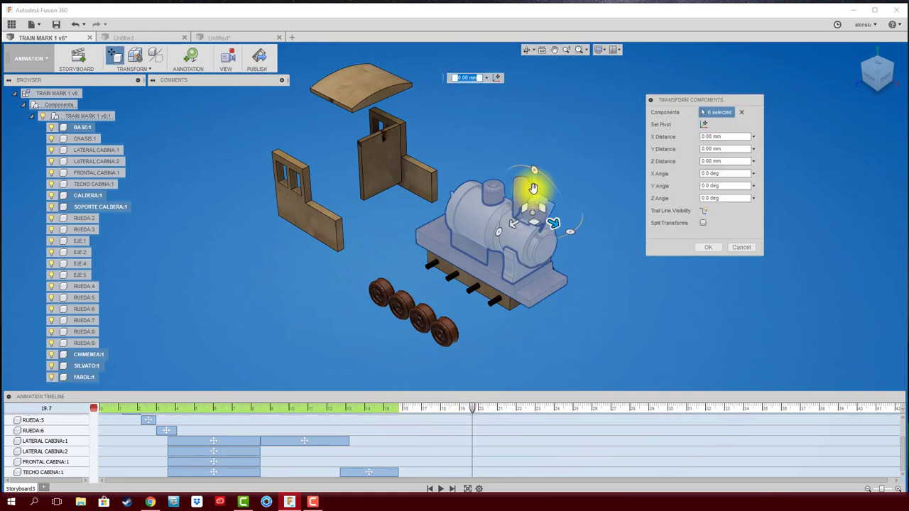
pyautogui.moveTo(533, 188); pyautogui.dragTo(544, 114)
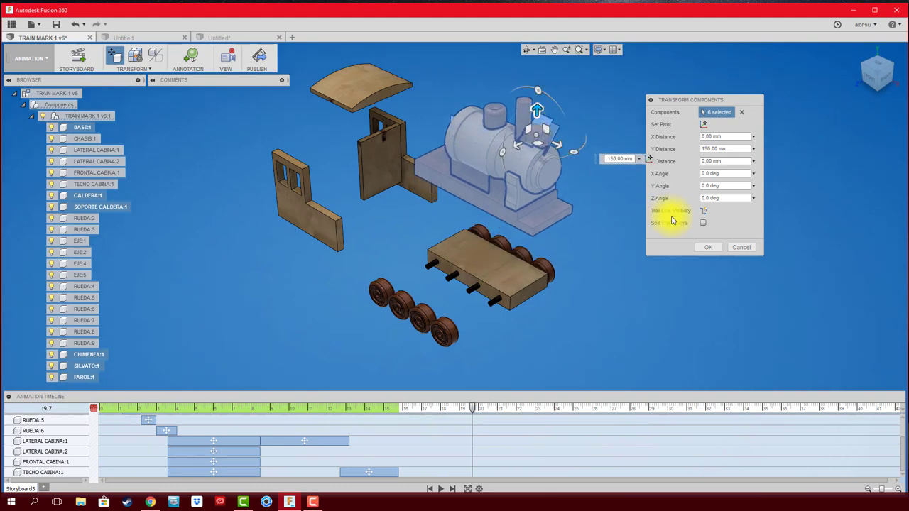
pyautogui.click(701, 248)
# Step: Later in time, lift the boiler, support, steam dome, chimney and lamp 25 mm upward
pyautogui.moveTo(473, 411); pyautogui.dragTo(500, 412)
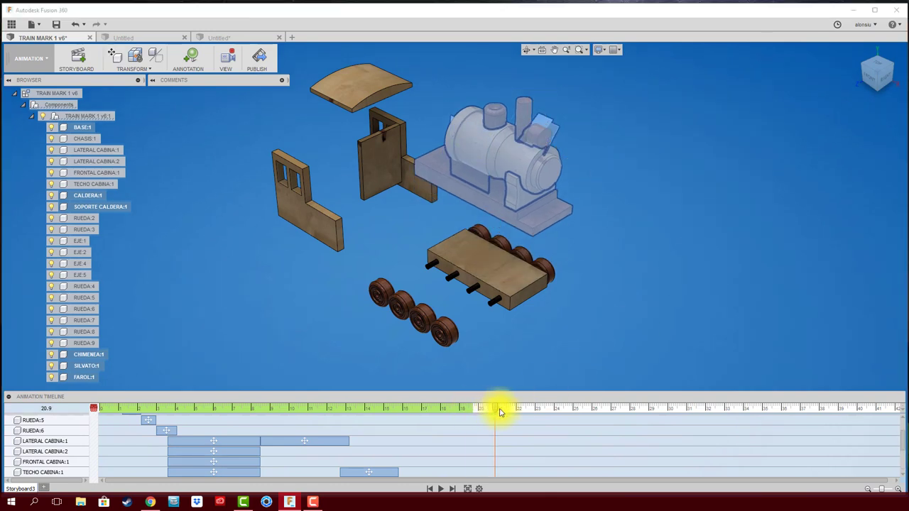
pyautogui.click(634, 200)
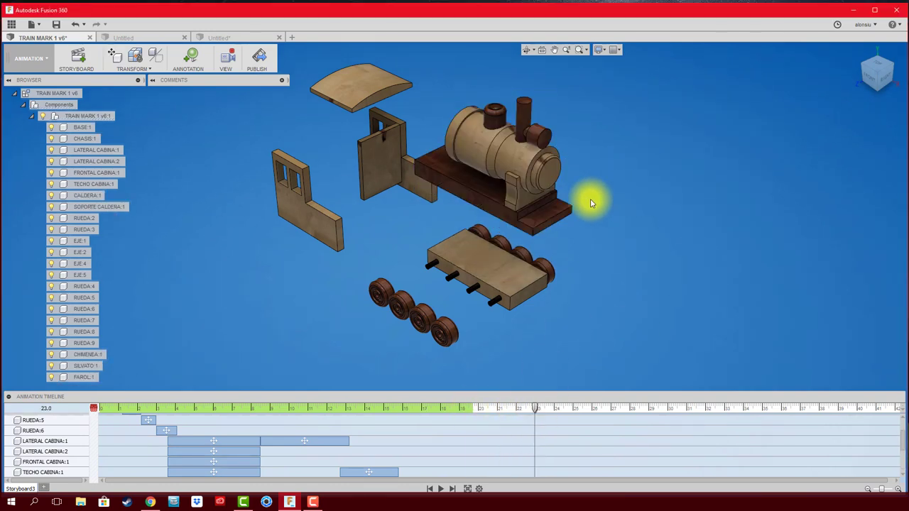
pyautogui.click(494, 104)
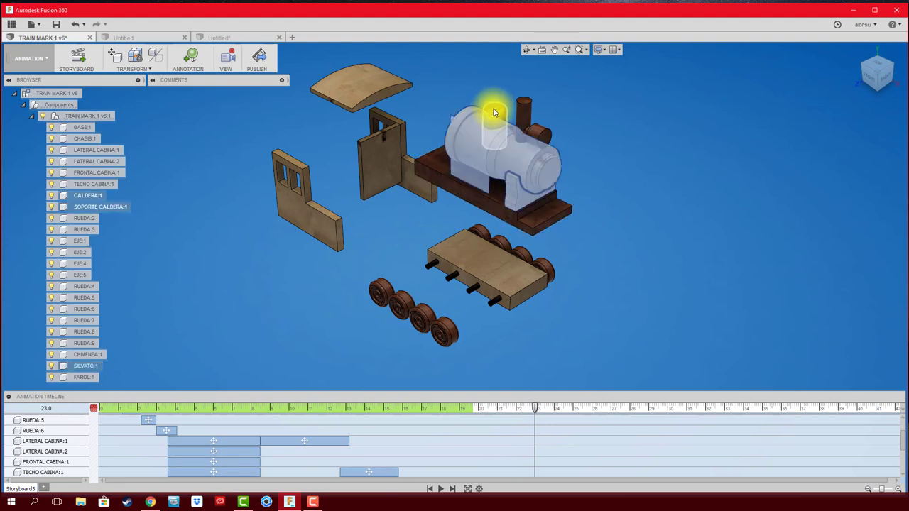
pyautogui.click(494, 112)
pyautogui.click(524, 107)
pyautogui.click(538, 128)
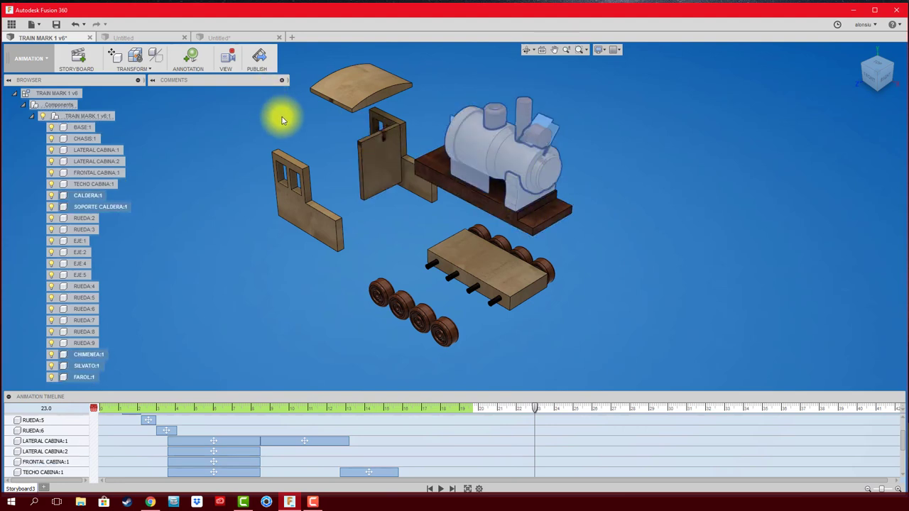
pyautogui.press('m')
pyautogui.moveTo(539, 114); pyautogui.dragTo(537, 85)
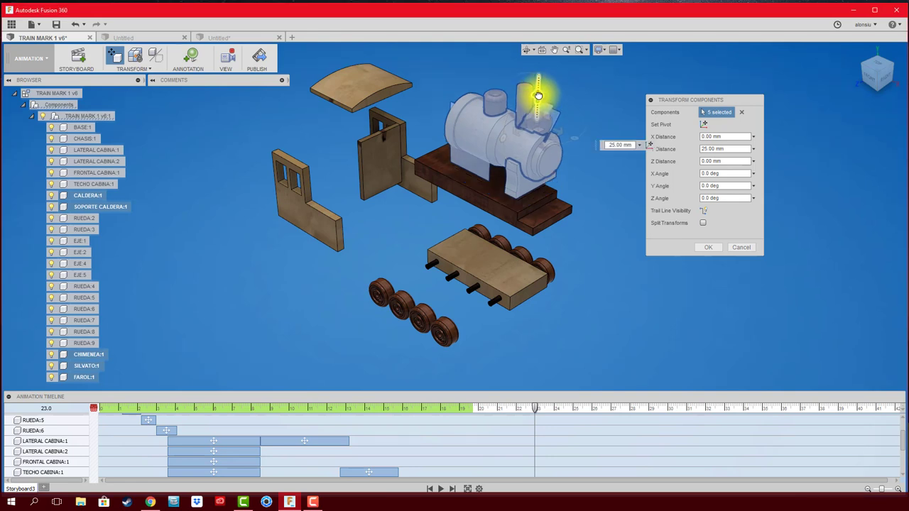
pyautogui.click(704, 247)
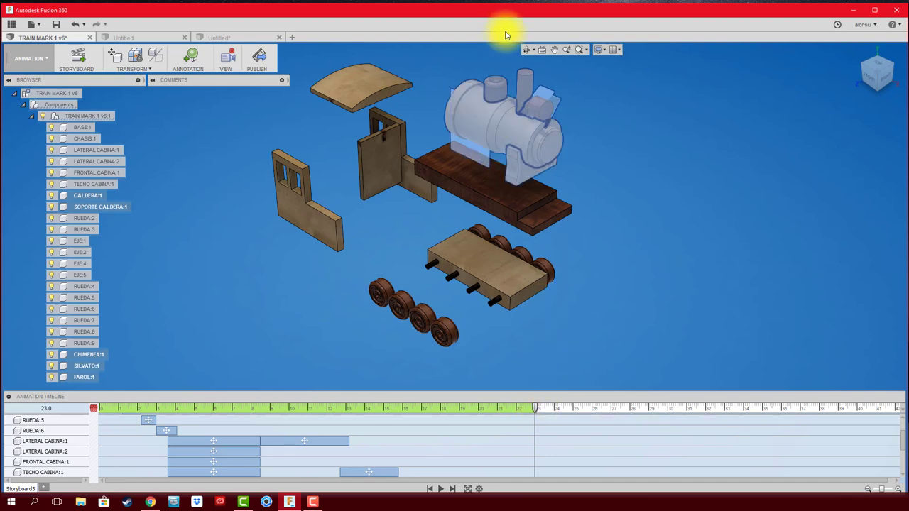
# Step: Reframe the train view with view recording paused, then resume recording camera changes
pyautogui.click(228, 58)
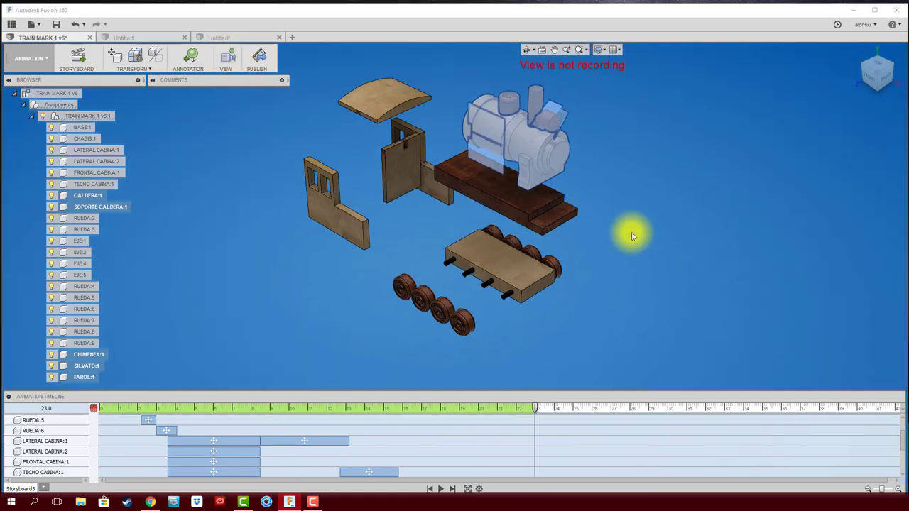
pyautogui.moveTo(629, 235)
pyautogui.mouseDown(button='middle')
pyautogui.moveTo(602, 270)
pyautogui.moveTo(605, 284)
pyautogui.mouseUp(button='middle')
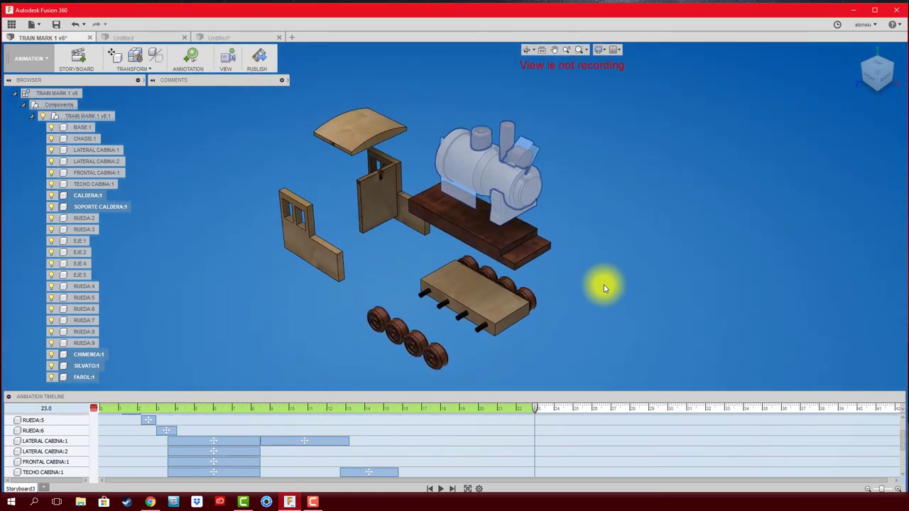
pyautogui.click(229, 56)
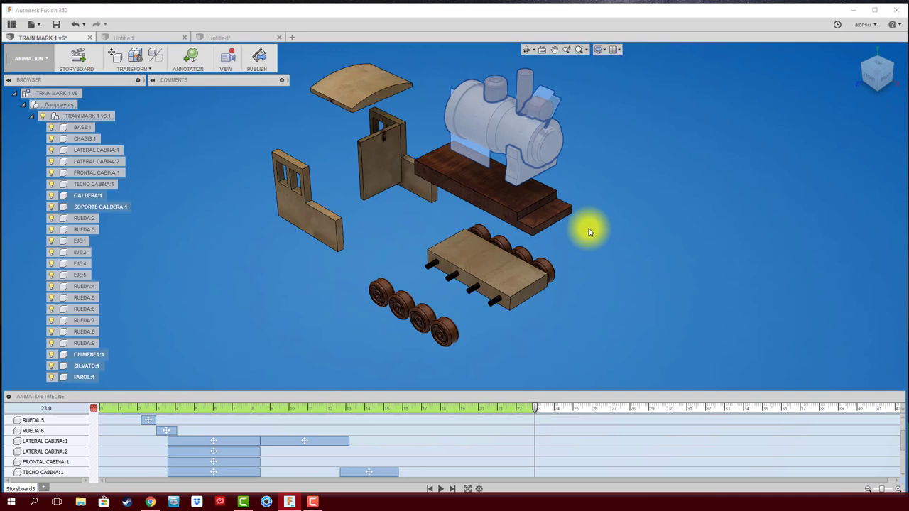
pyautogui.scroll(-1, 588, 229)
pyautogui.scroll(-1, 587, 228)
pyautogui.scroll(-2, 587, 226)
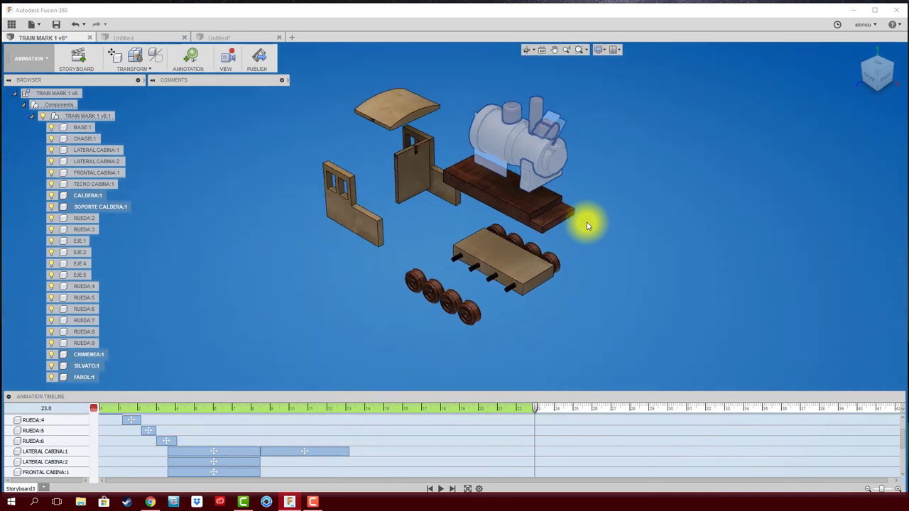
pyautogui.scroll(-1, 587, 225)
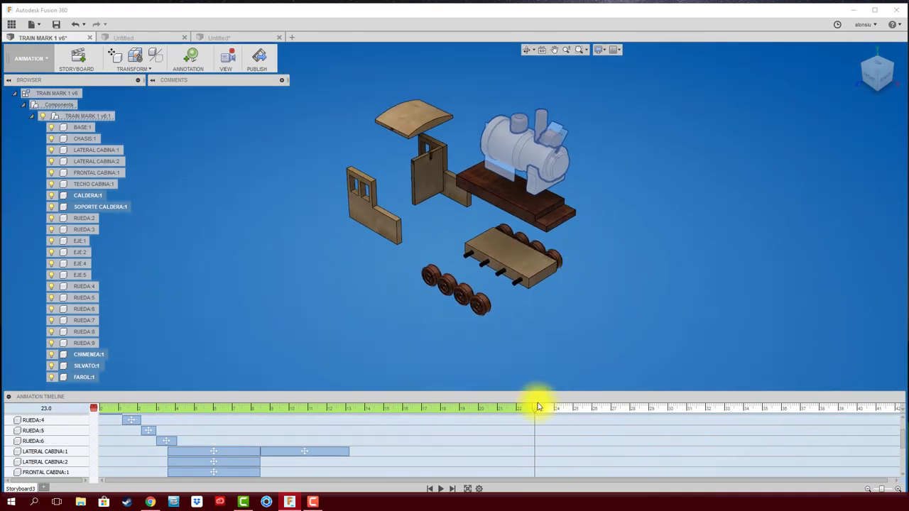
# Step: At 26.4 s, raise the boiler, chimney and lamp together by 50 mm
pyautogui.moveTo(537, 410); pyautogui.dragTo(598, 408)
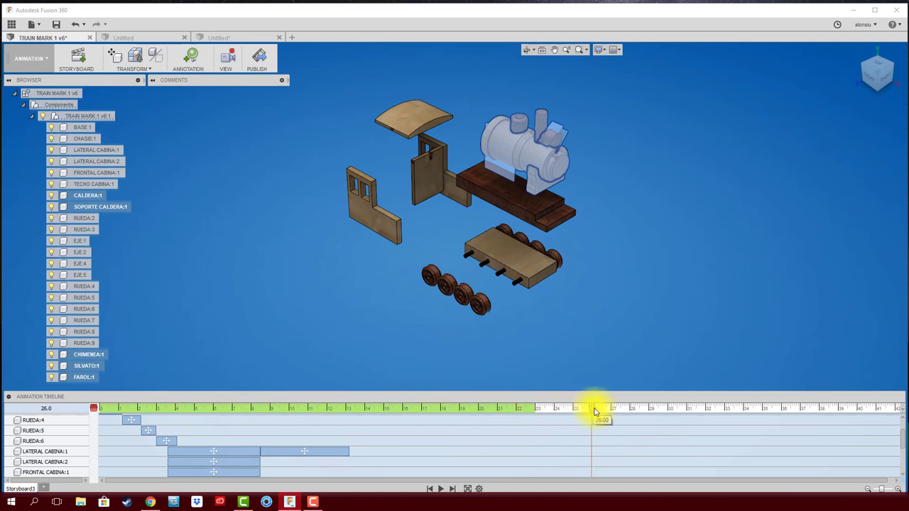
pyautogui.click(599, 176)
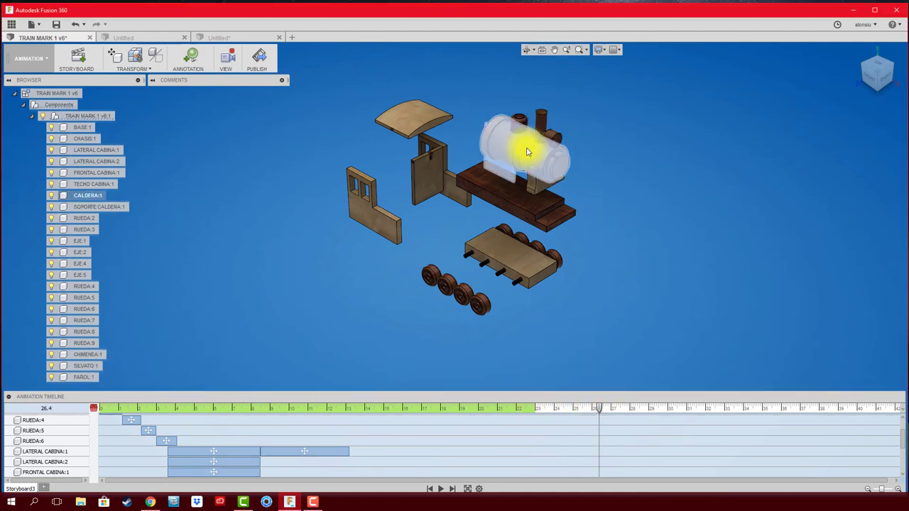
pyautogui.click(523, 122)
pyautogui.click(542, 117)
pyautogui.click(554, 133)
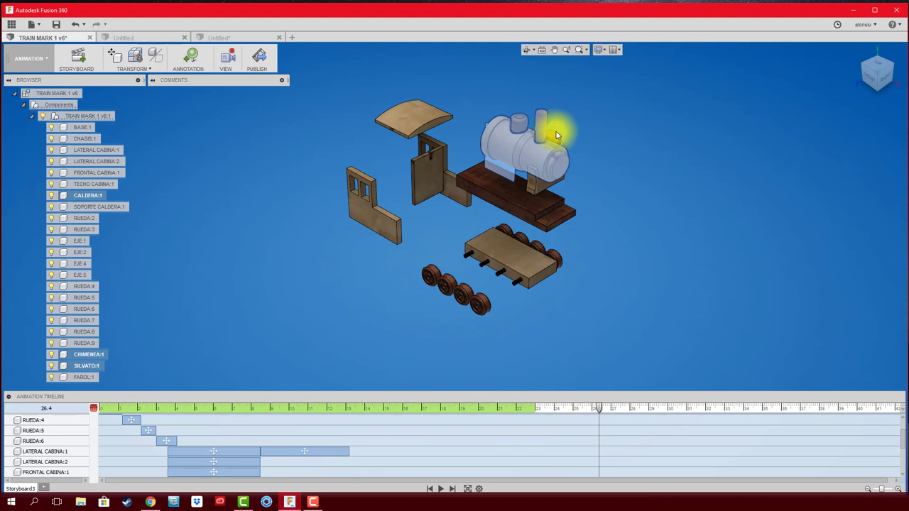
pyautogui.press('m')
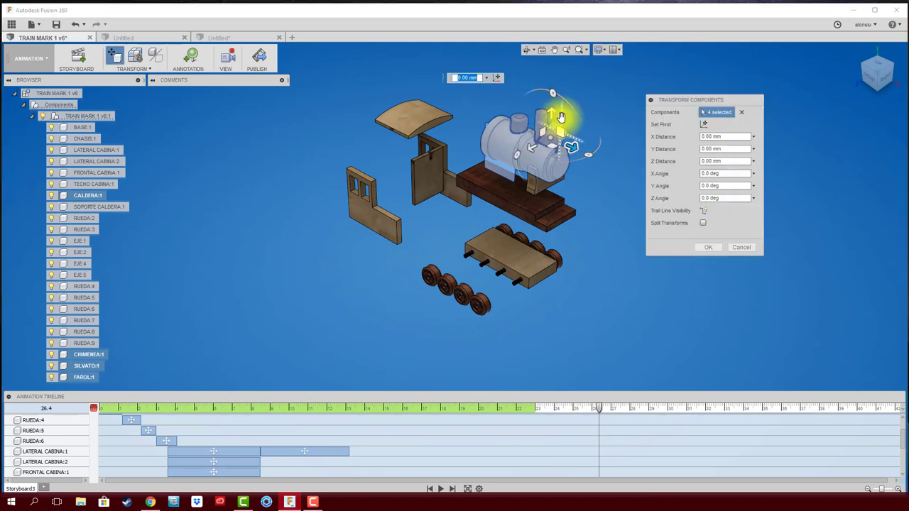
pyautogui.moveTo(552, 122); pyautogui.dragTo(550, 93)
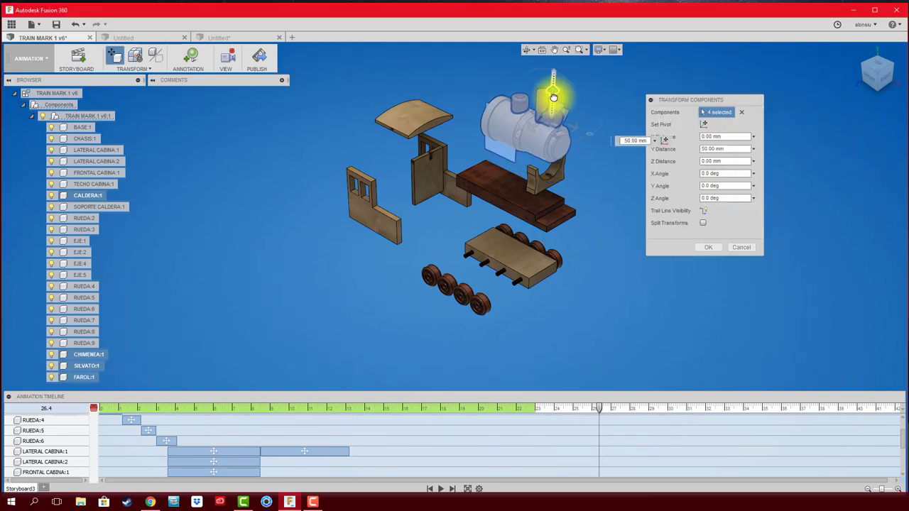
pyautogui.click(710, 247)
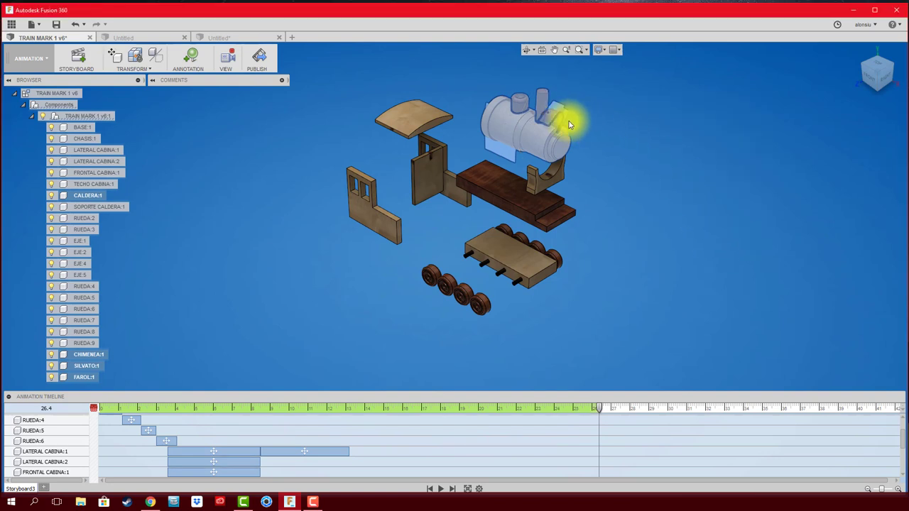
pyautogui.click(627, 104)
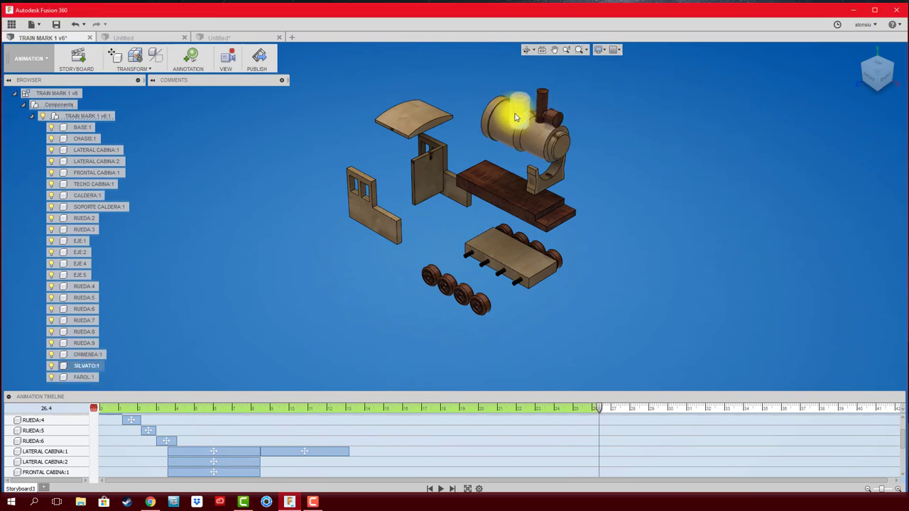
# Step: At 28.5 s, lift the chimney and steam dome 75 mm upward
pyautogui.moveTo(599, 409); pyautogui.dragTo(639, 409)
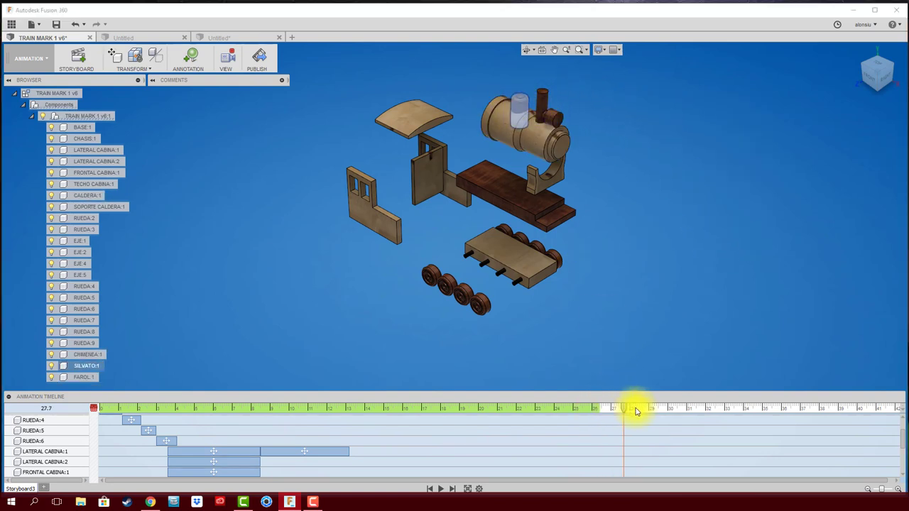
pyautogui.keyDown('ctrl'); pyautogui.click(559, 118); pyautogui.keyUp('ctrl')
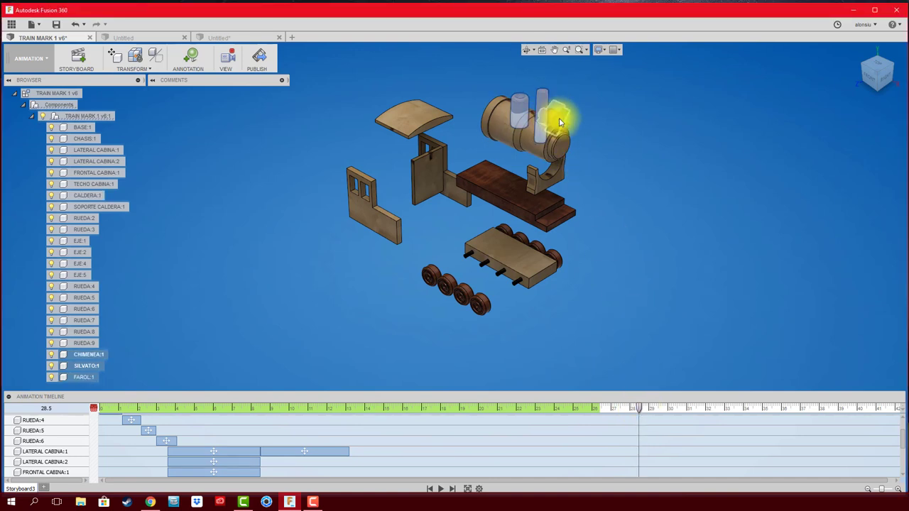
pyautogui.press('m')
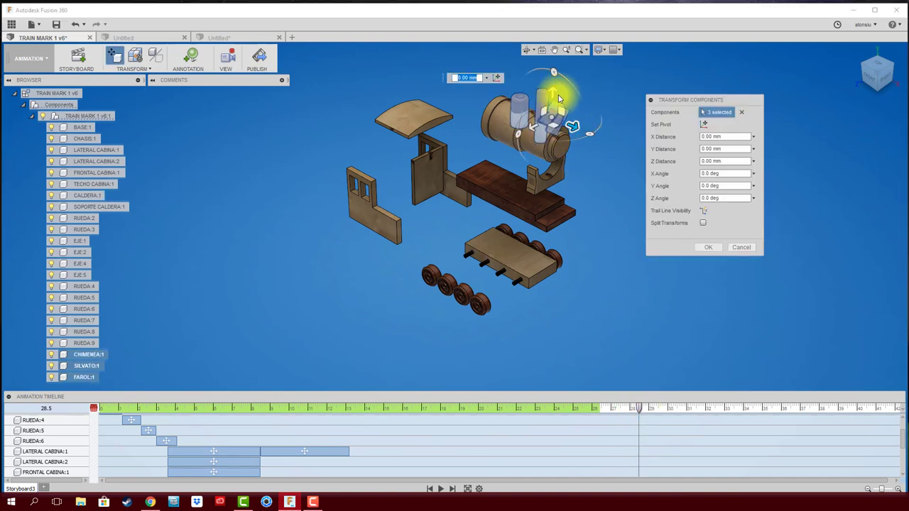
pyautogui.moveTo(553, 90); pyautogui.dragTo(558, 62)
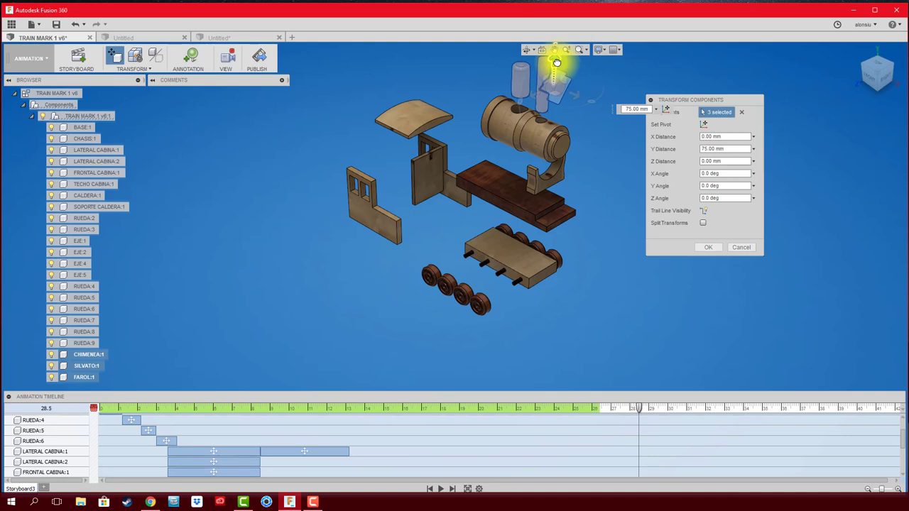
pyautogui.click(709, 247)
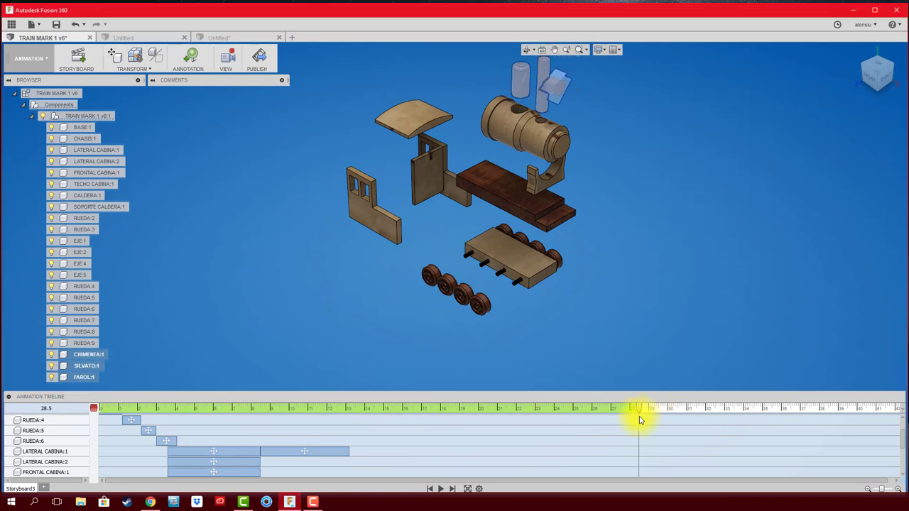
# Step: At 30.9 s, slide the FAROL:1 lamp 75 mm sideways, then return to the animation start
pyautogui.moveTo(640, 410); pyautogui.dragTo(685, 409)
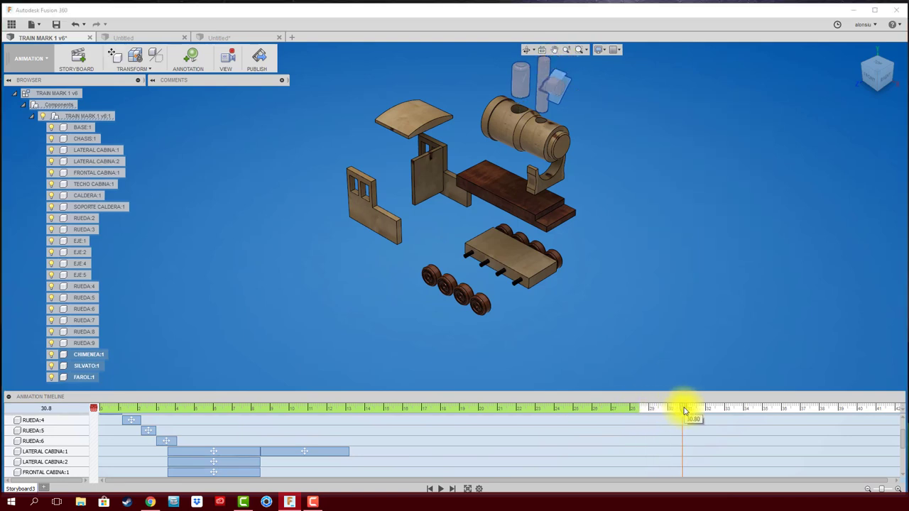
pyautogui.click(615, 104)
pyautogui.click(557, 87)
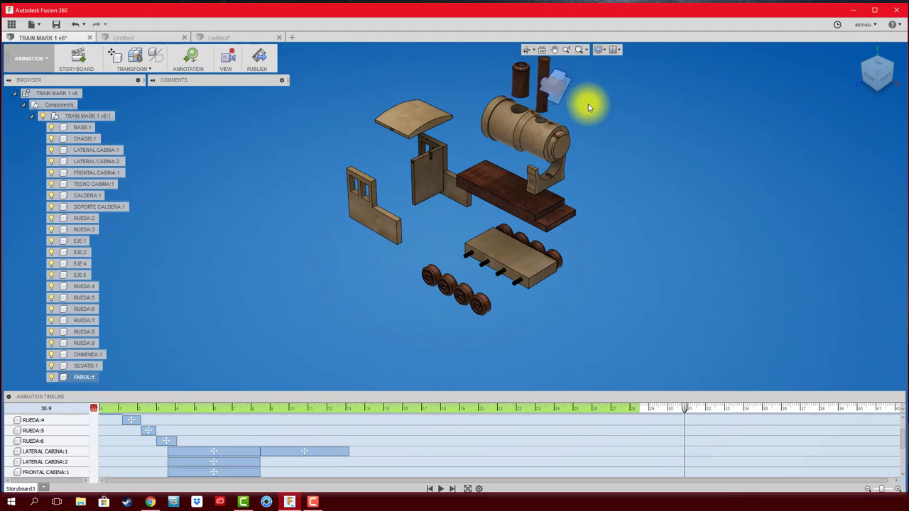
pyautogui.press('m')
pyautogui.moveTo(574, 95); pyautogui.dragTo(628, 158)
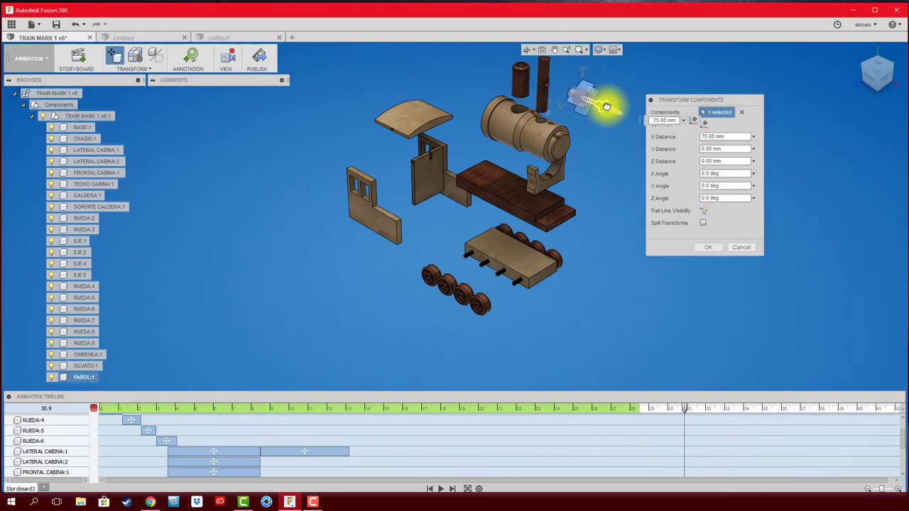
pyautogui.click(708, 247)
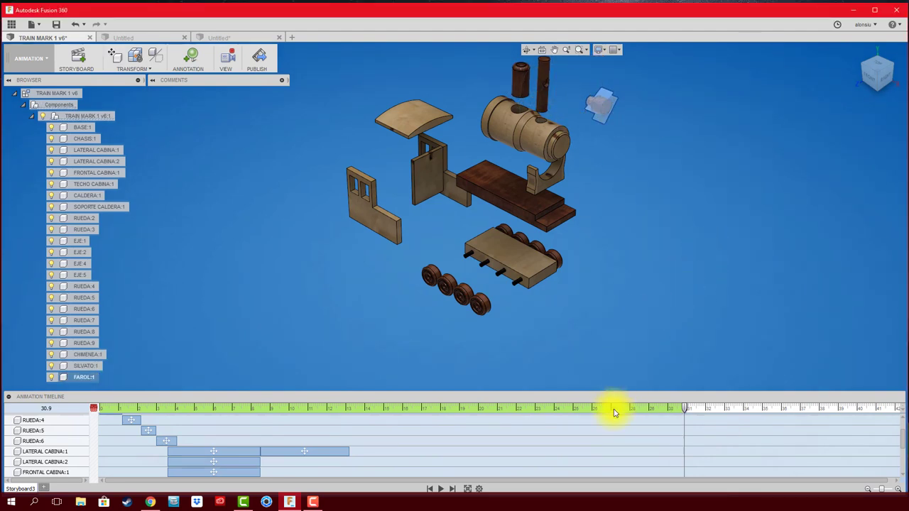
pyautogui.click(606, 328)
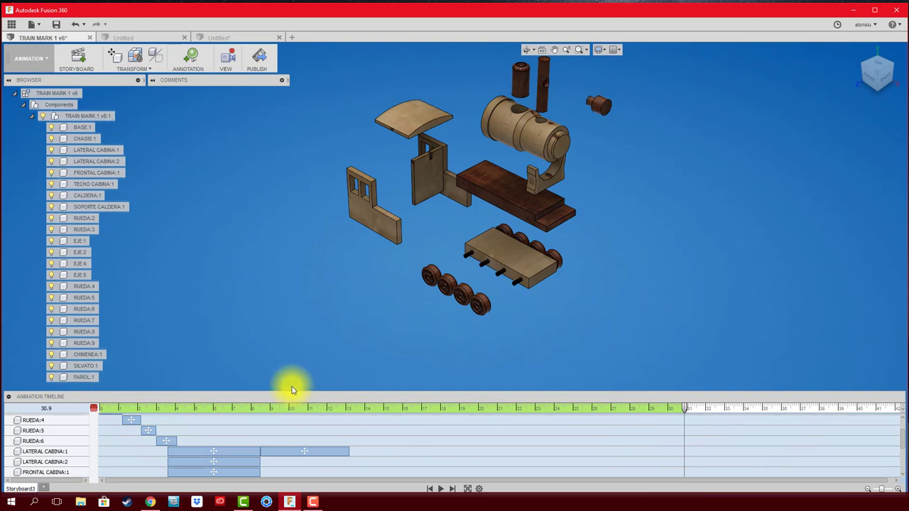
pyautogui.click(429, 489)
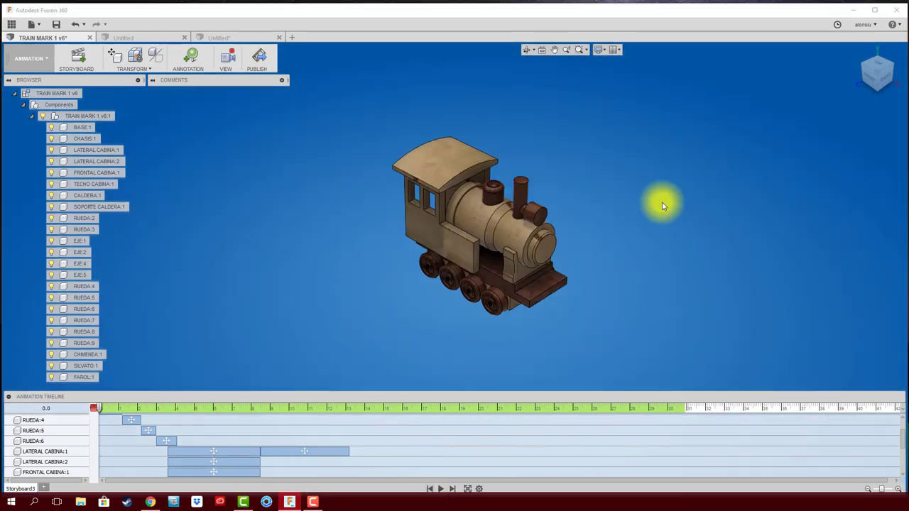
# Step: Play Storyboard3 through to its 30.9 s end with the locomotive fully exploded
pyautogui.click(440, 489)
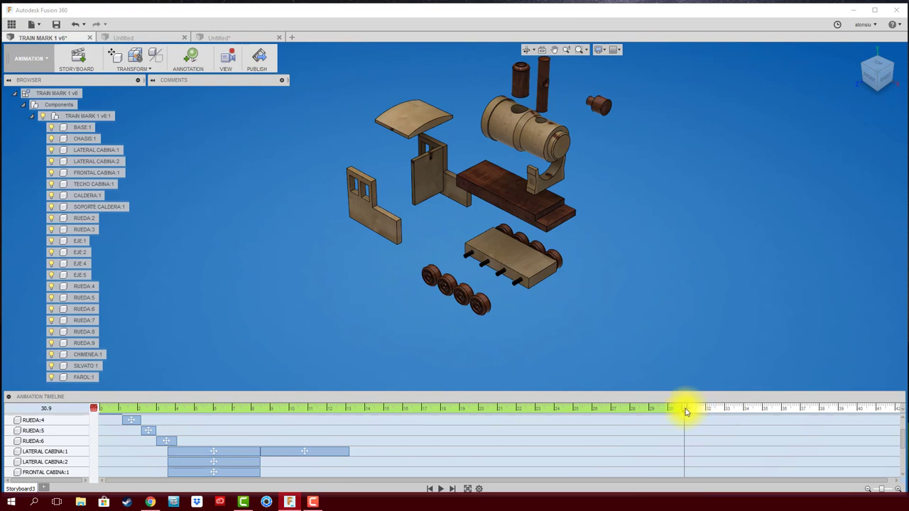
# Step: Scrub past the explosion, play and pause around 30 s, then rewind the timeline to 0.0
pyautogui.moveTo(687, 410); pyautogui.dragTo(740, 412)
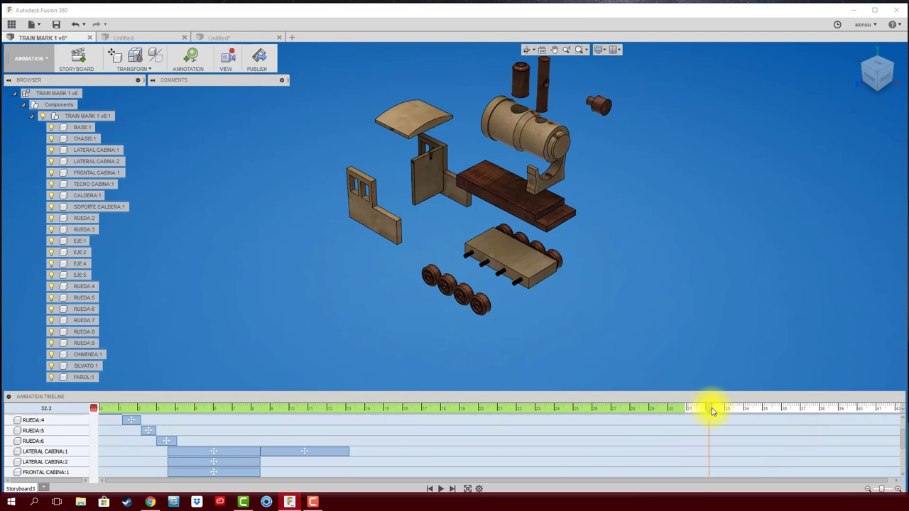
pyautogui.moveTo(612, 179); pyautogui.dragTo(613, 204, button='middle')
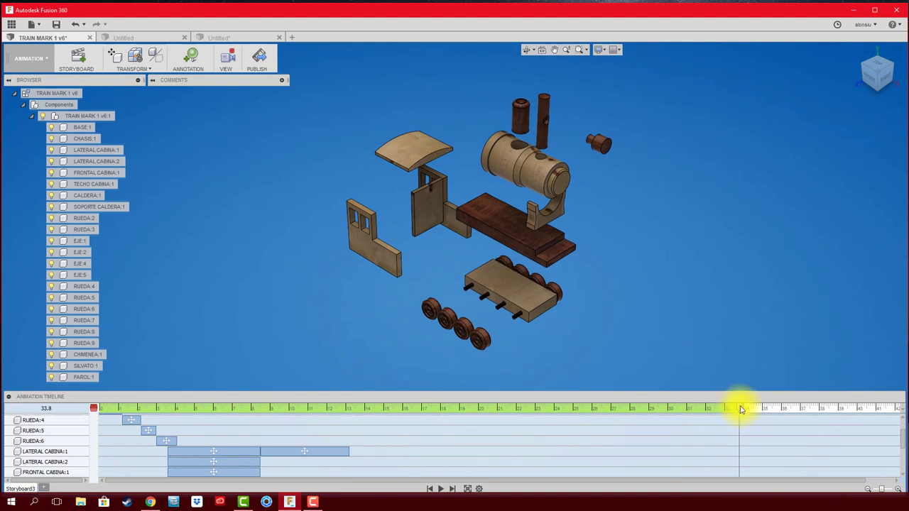
pyautogui.moveTo(740, 408); pyautogui.dragTo(664, 407)
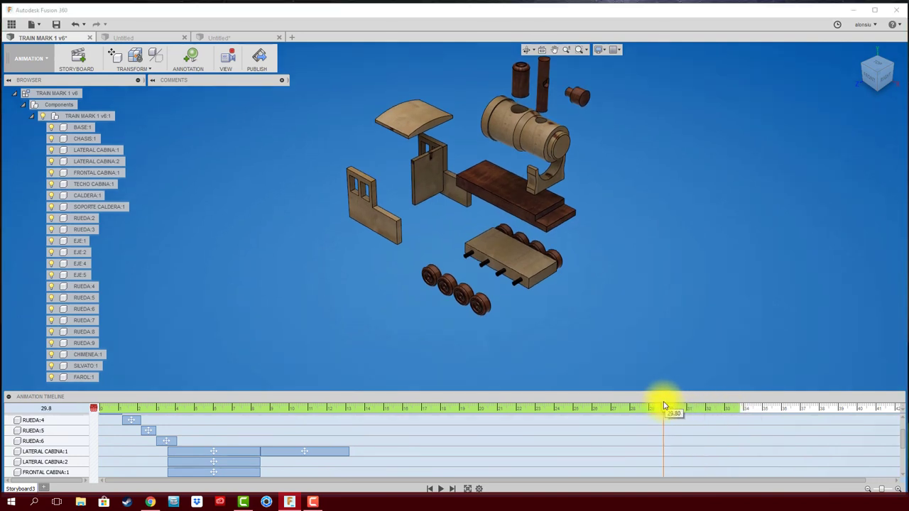
pyautogui.click(440, 490)
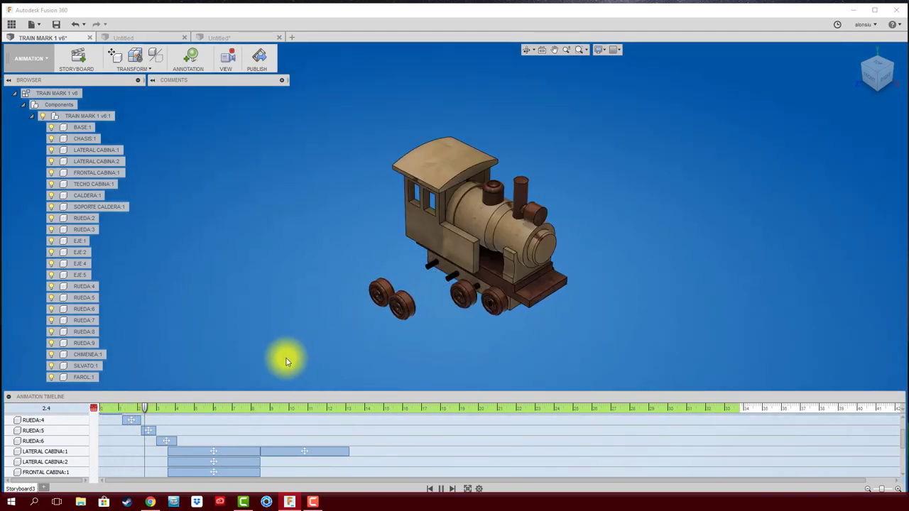
pyautogui.click(440, 488)
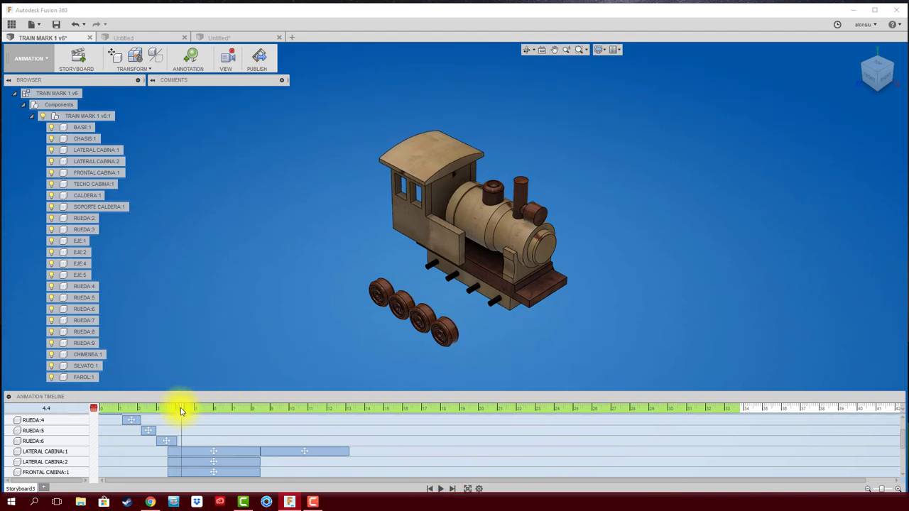
pyautogui.moveTo(181, 412); pyautogui.dragTo(94, 411)
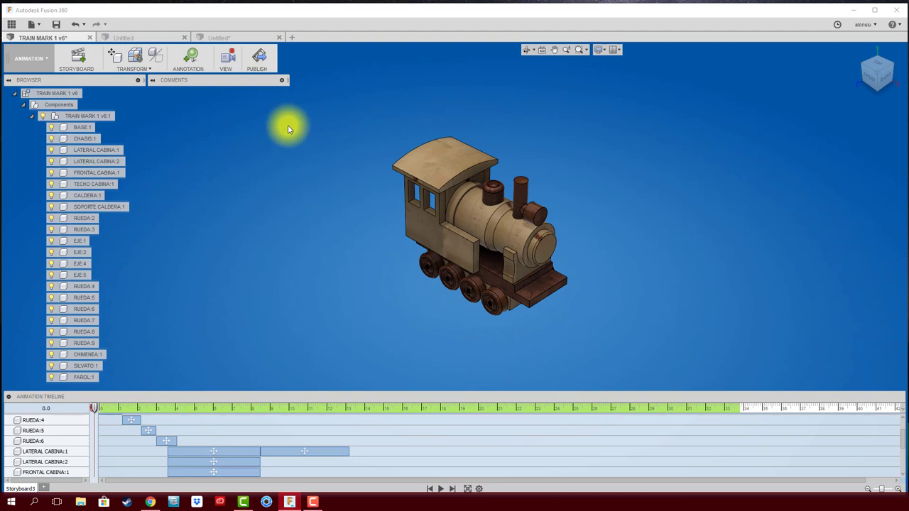
# Step: Publish the video at 1920 x 1080 (16:9) resolution and continue to the save dialog
pyautogui.click(259, 57)
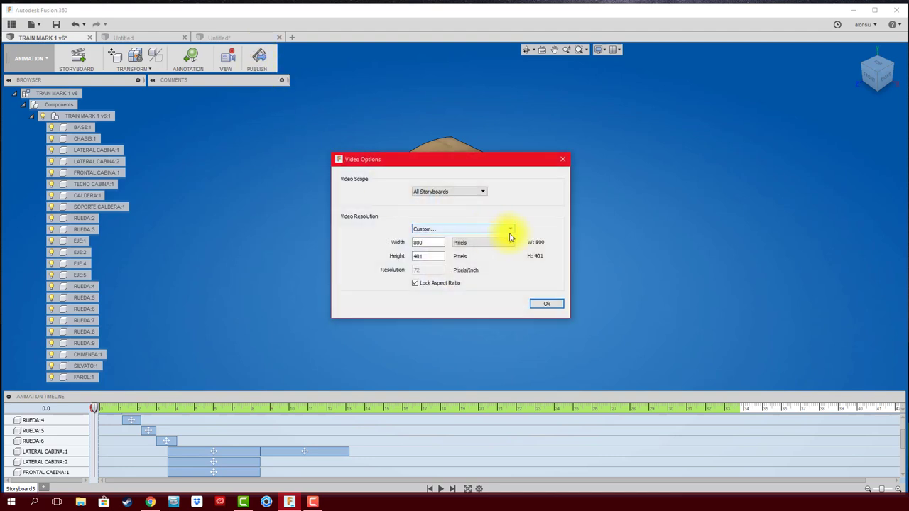
pyautogui.click(510, 229)
pyautogui.scroll(-1, 513, 279)
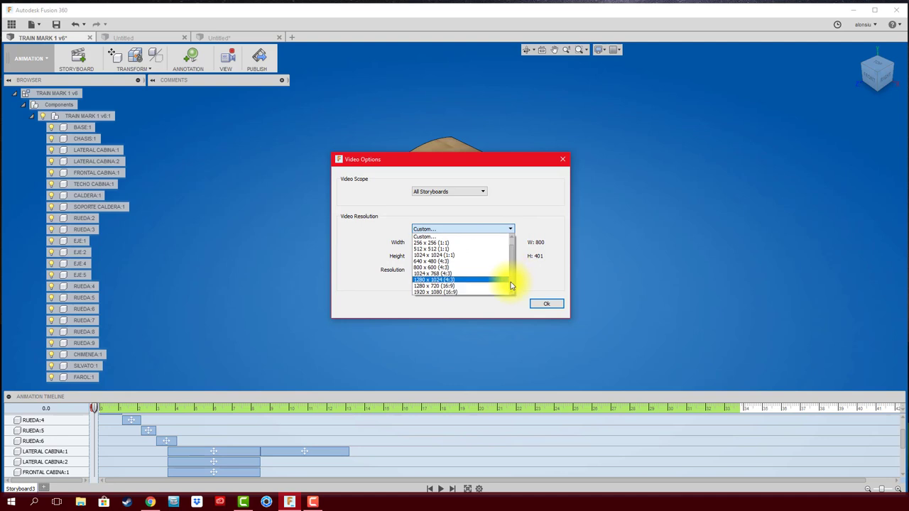
pyautogui.click(437, 292)
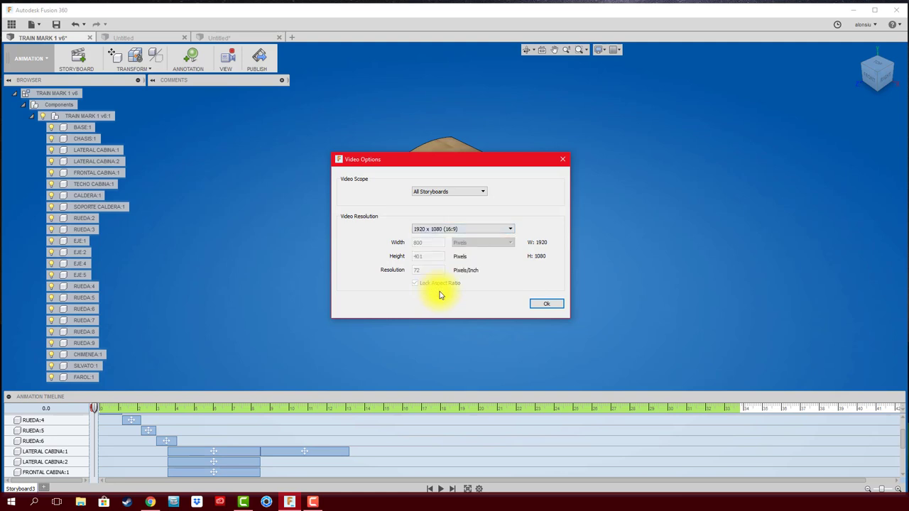
pyautogui.click(543, 304)
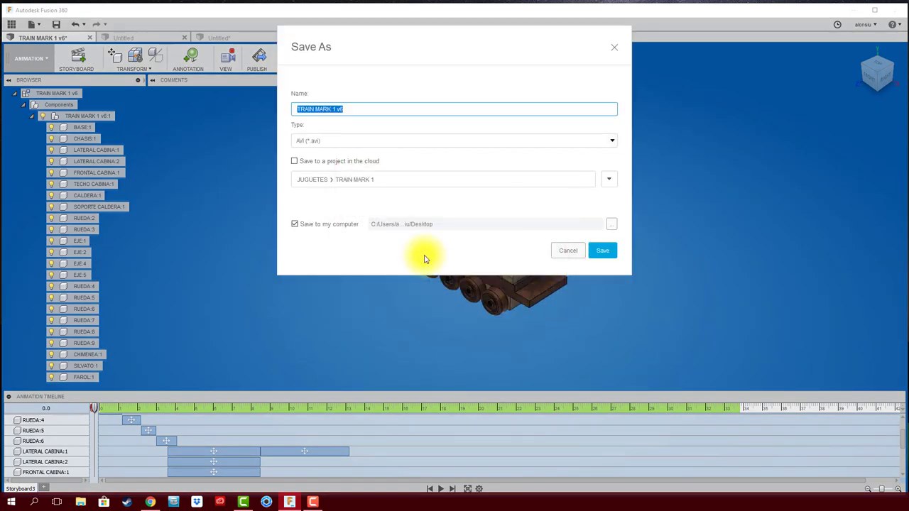
# Step: Save TRAIN MARK 1 v6 as an AVI (*.avi) to this computer only, not the cloud
pyautogui.click(295, 162)
pyautogui.click(295, 224)
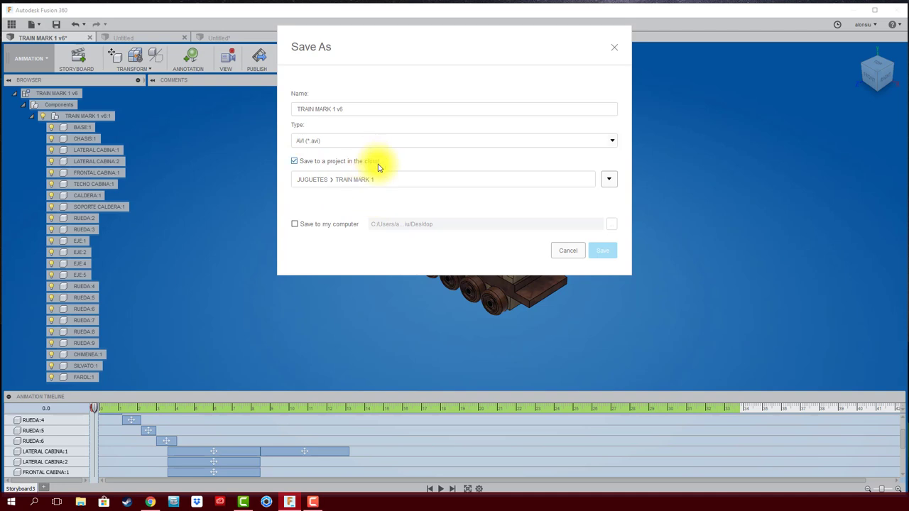
pyautogui.click(294, 162)
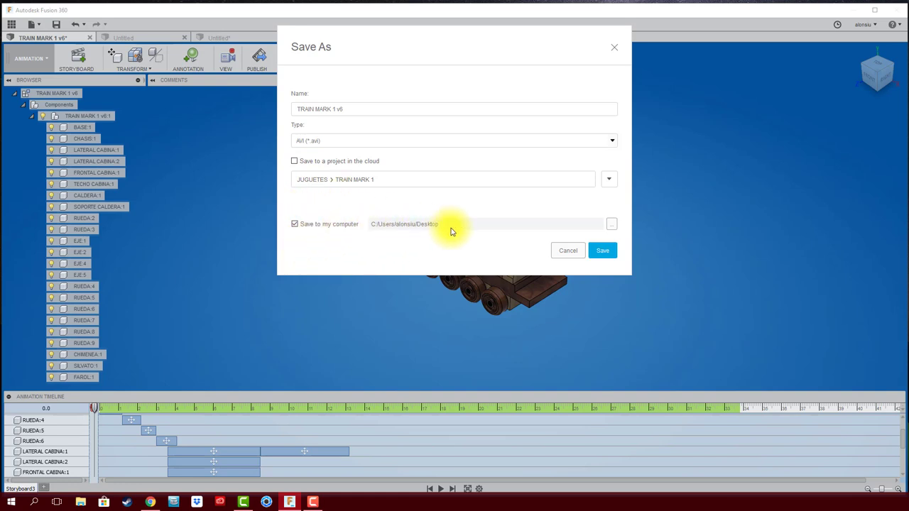
pyautogui.click(609, 142)
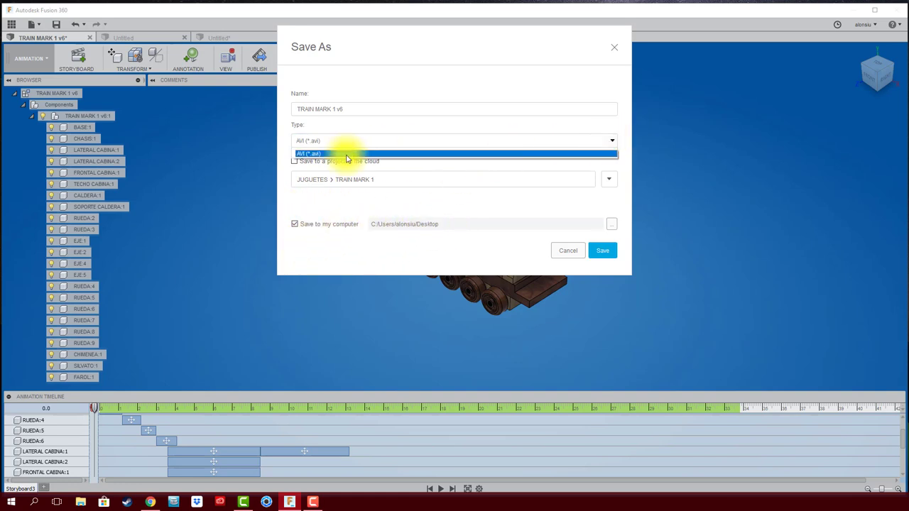
pyautogui.click(449, 202)
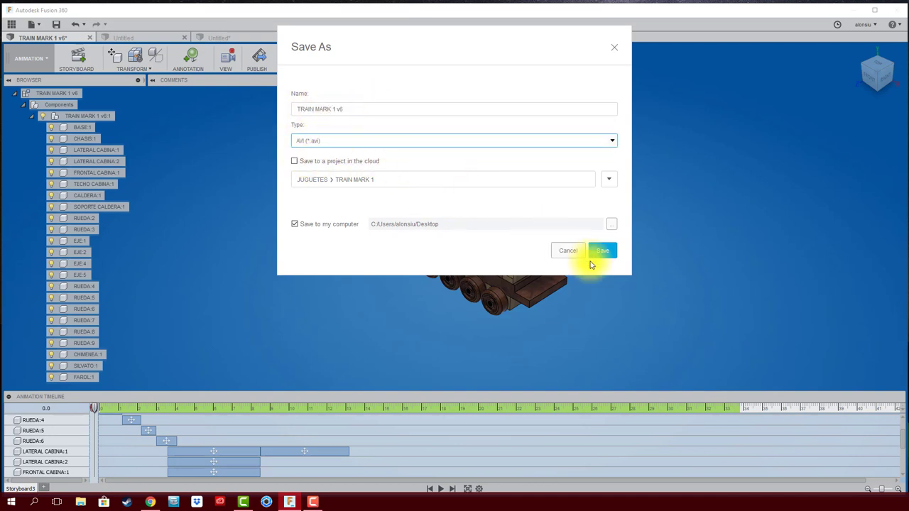
pyautogui.click(603, 252)
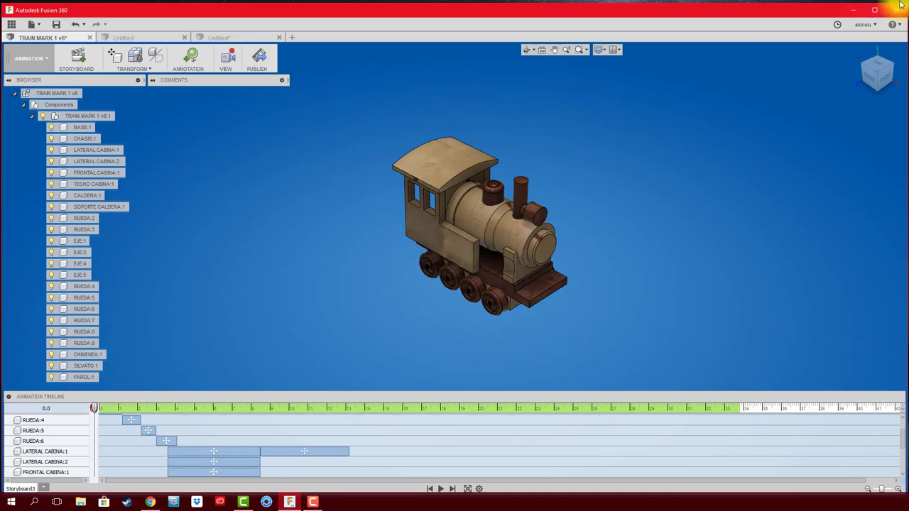
# Step: Place the TRAIN MARK 1 v6 file above v4 on the desktop and confirm its 56.9 MB size
pyautogui.click(855, 14)
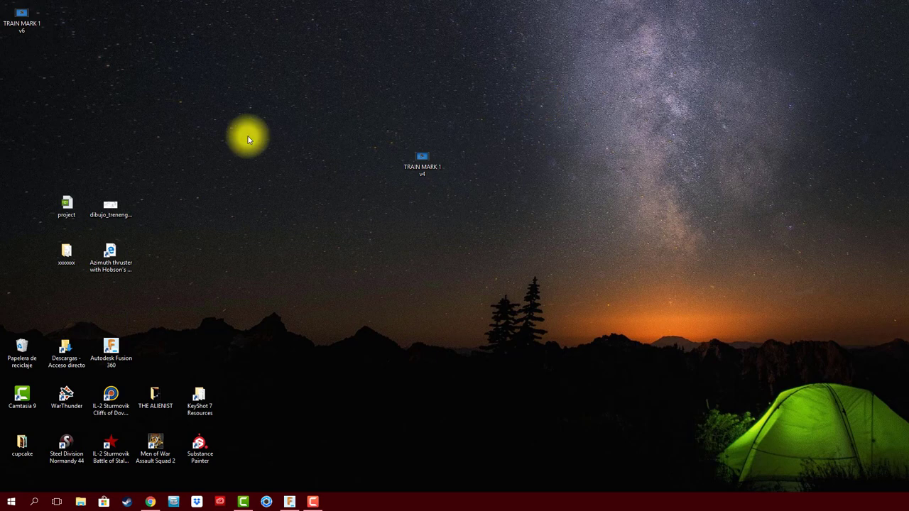
pyautogui.moveTo(21, 21)
pyautogui.mouseDown()
pyautogui.moveTo(132, 36)
pyautogui.moveTo(423, 114)
pyautogui.mouseUp()
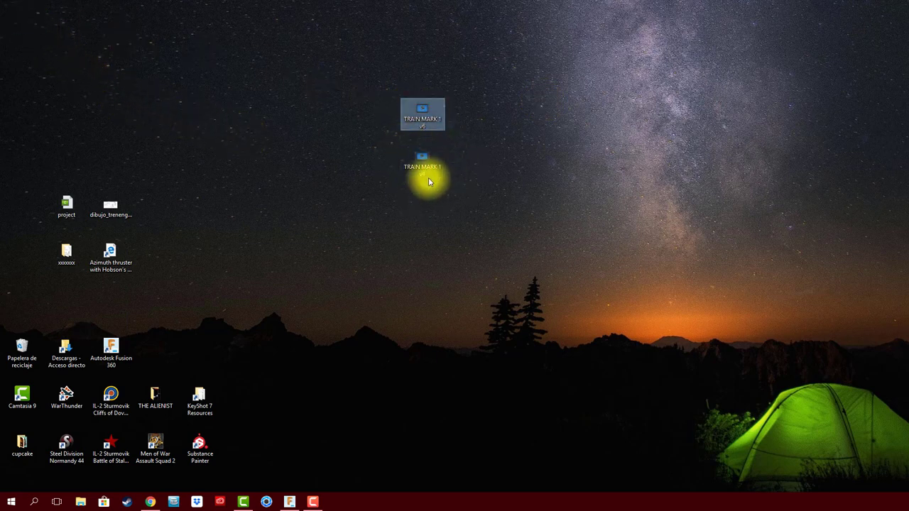
pyautogui.rightClick(421, 114)
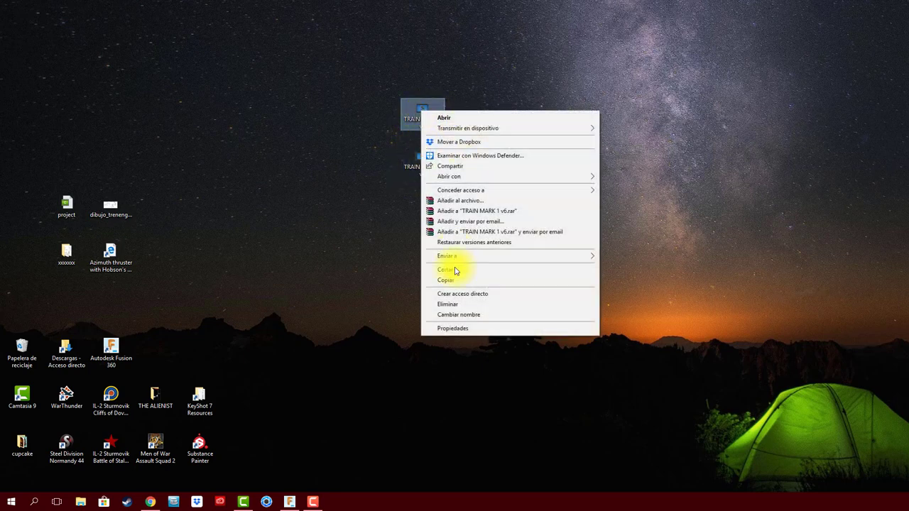
pyautogui.click(462, 331)
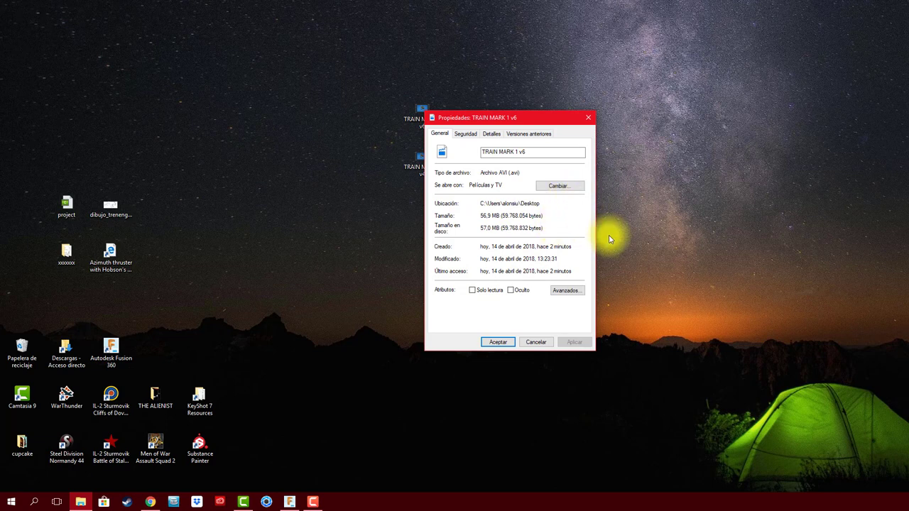
pyautogui.click(588, 117)
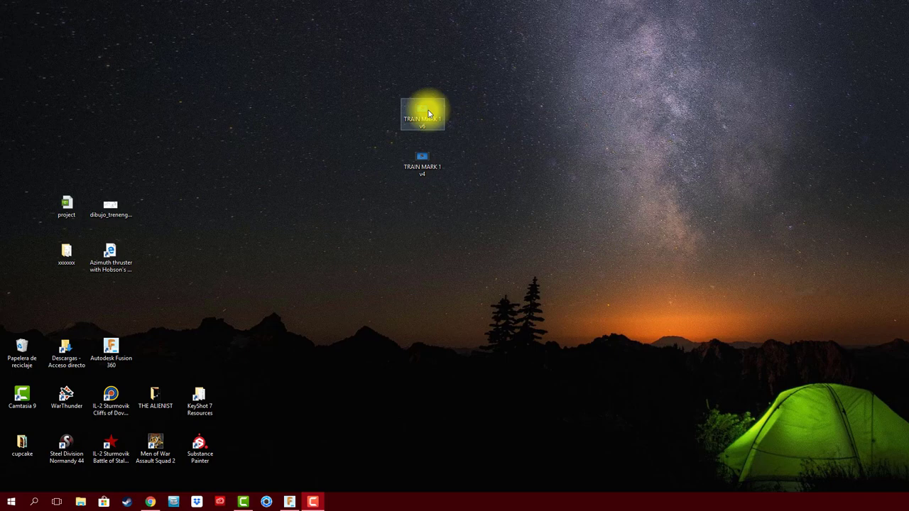
pyautogui.rightClick(429, 114)
pyautogui.click(427, 115)
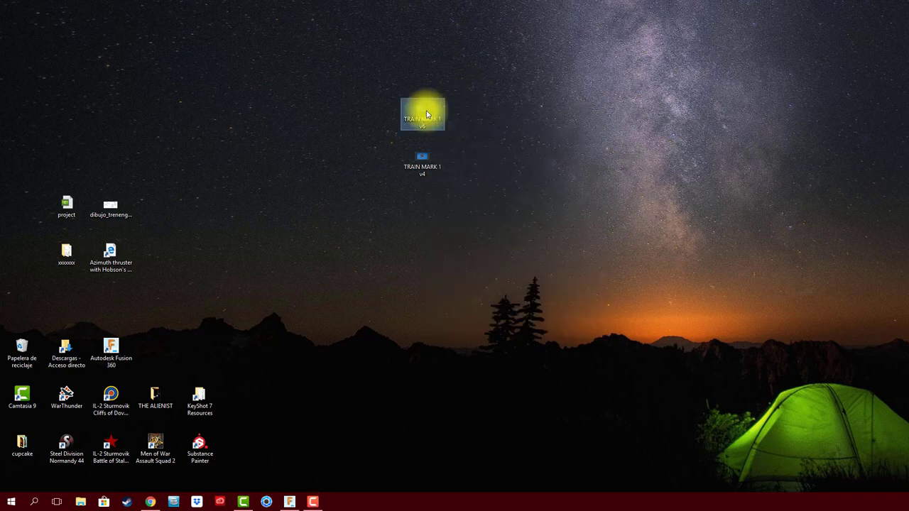
# Step: Play TRAIN MARK 1 v6 in Películas y TV, then exit full screen and widen the window
pyautogui.doubleClick(427, 115)
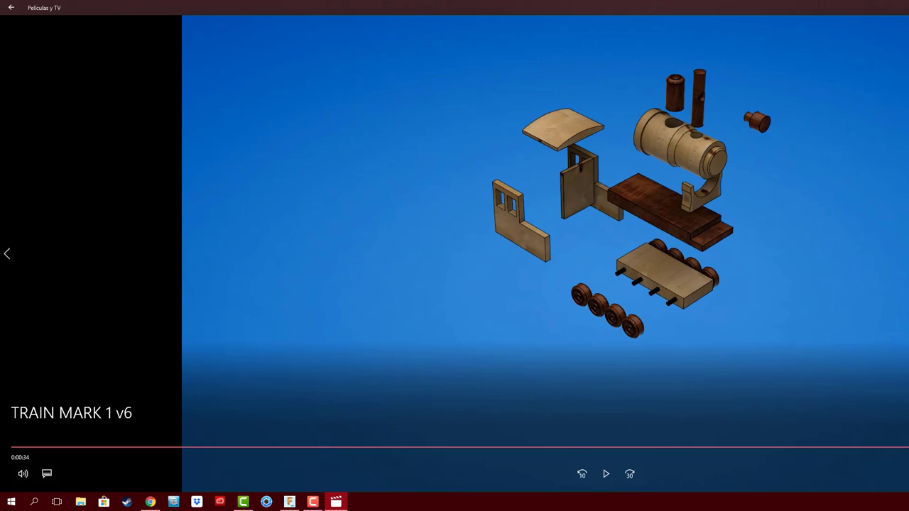
pyautogui.press('Escape')
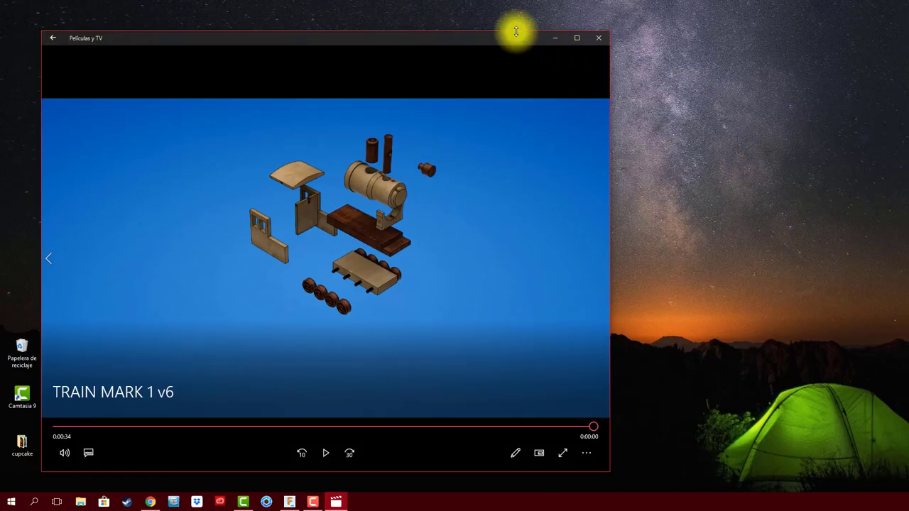
pyautogui.moveTo(516, 30); pyautogui.dragTo(637, 21)
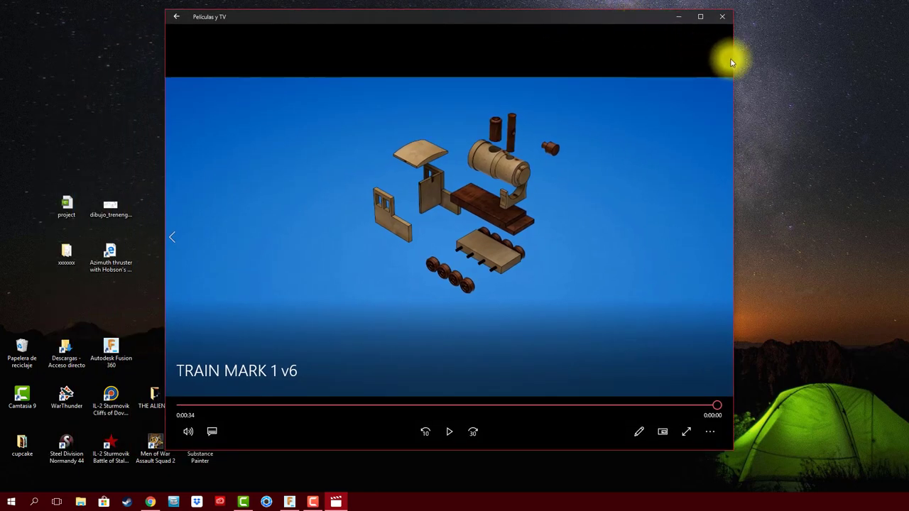
pyautogui.moveTo(733, 58); pyautogui.dragTo(901, 56)
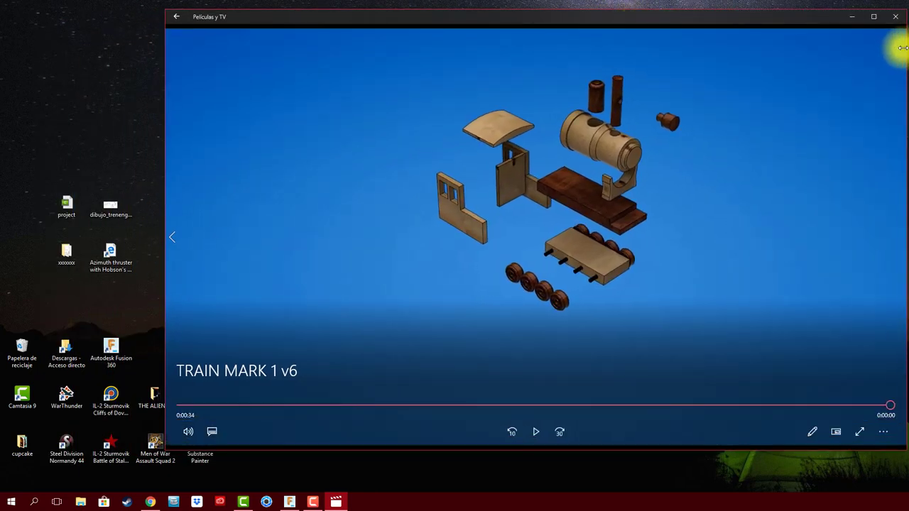
pyautogui.moveTo(799, 23); pyautogui.dragTo(698, 20)
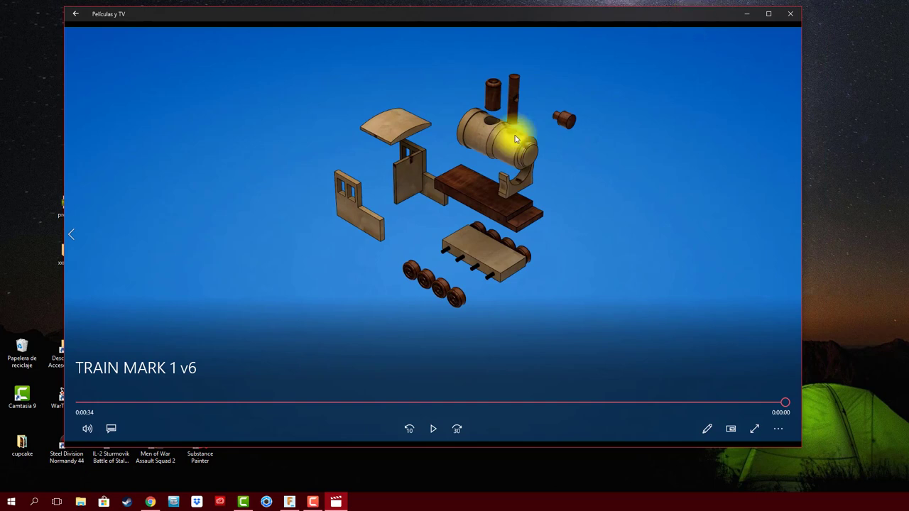
# Step: Rewind the TRAIN MARK 1 v6 video to 0:00:00 and replay it
pyautogui.click(78, 403)
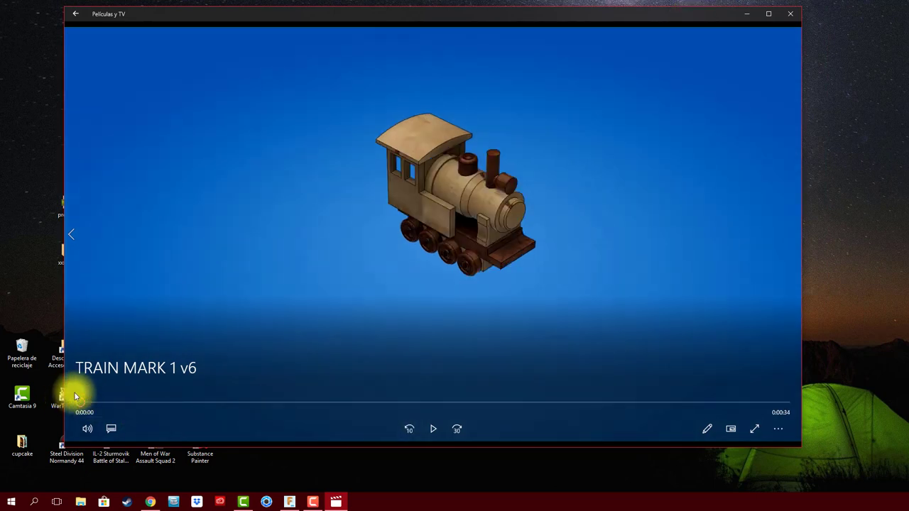
pyautogui.click(433, 429)
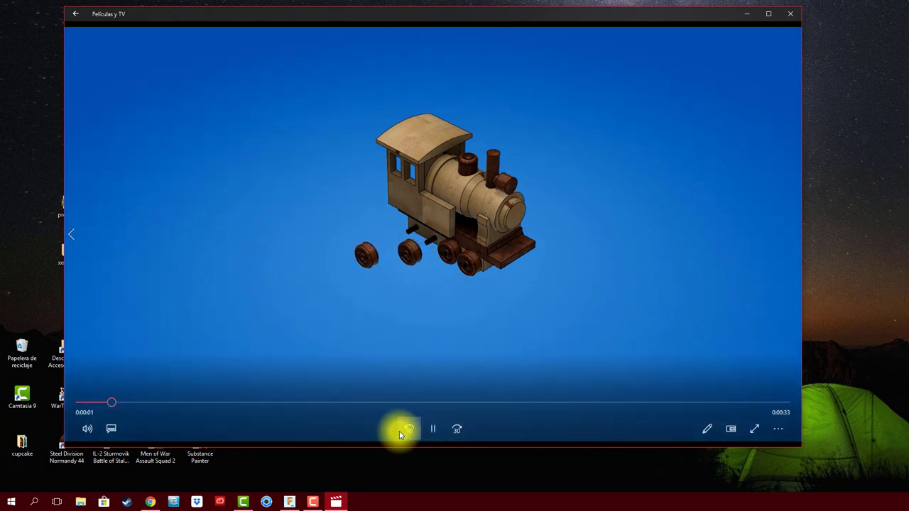